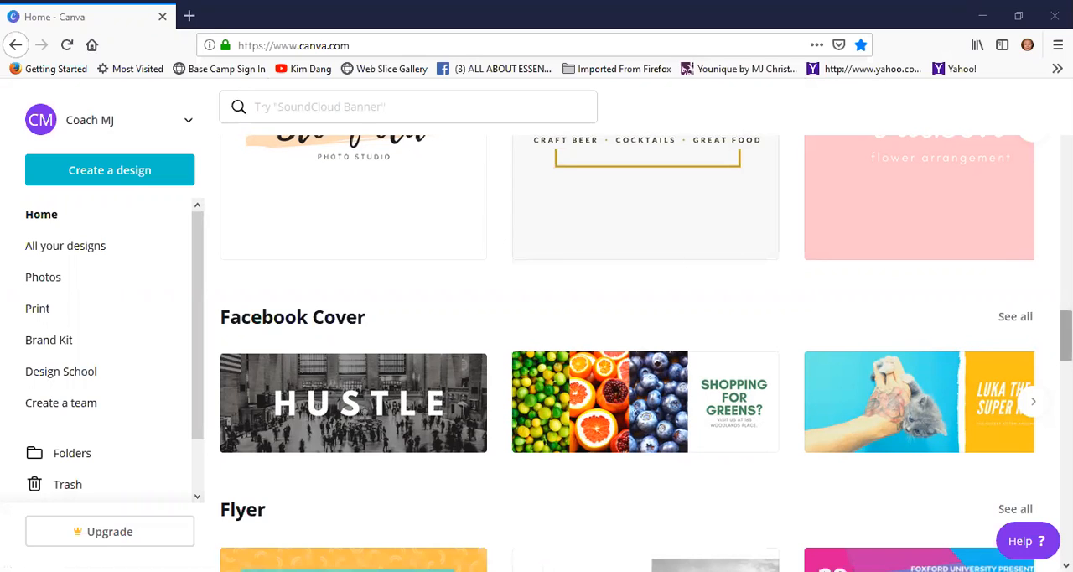
left_click_drag(1066, 335, 1066, 144)
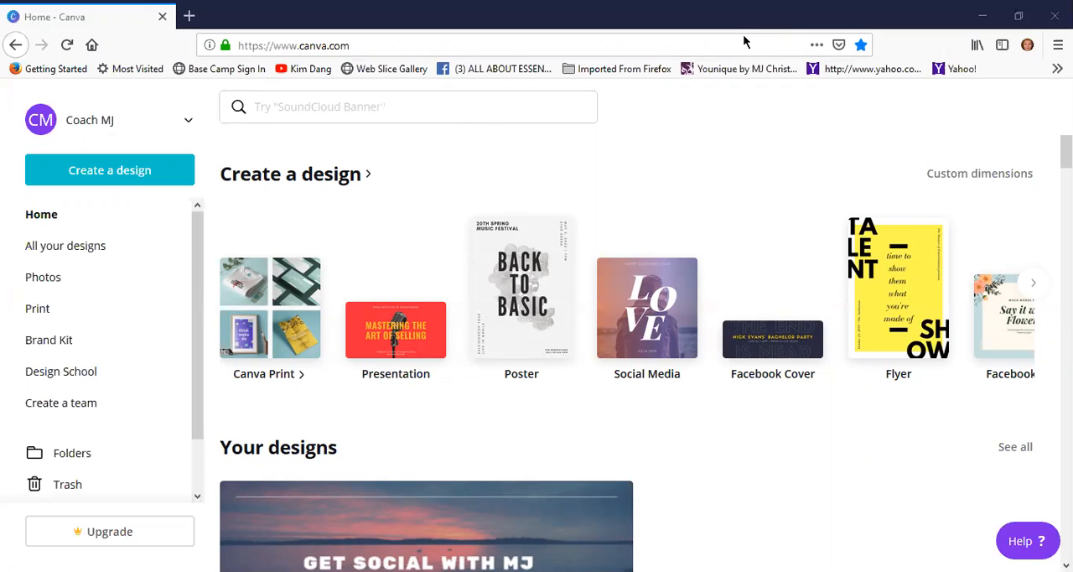
scroll(431, 279, "down", 3)
scroll(429, 279, "up", 6)
scroll(431, 280, "down", 3)
scroll(431, 280, "up", 3)
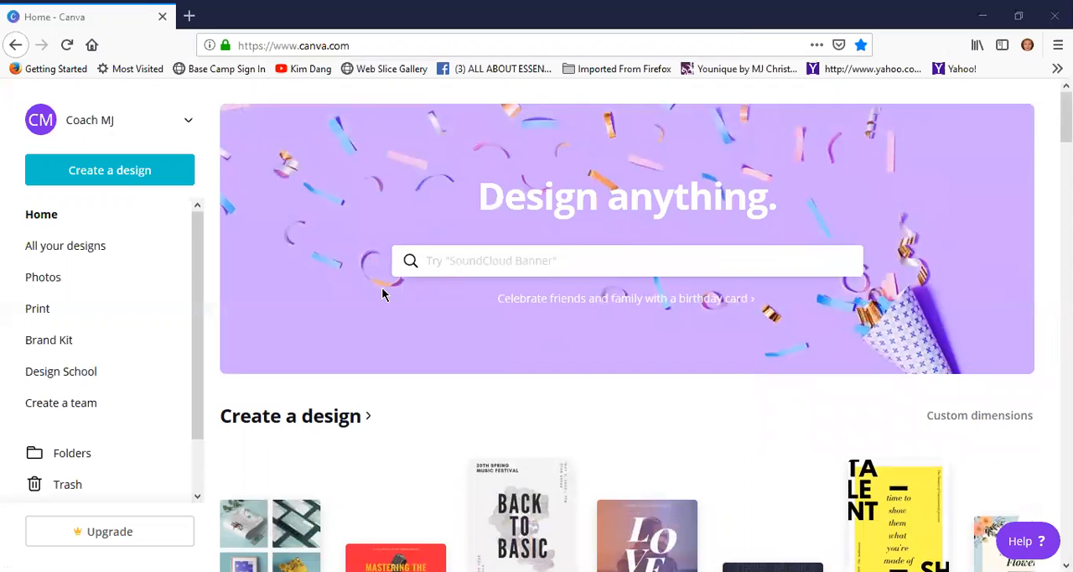
Read the "Create your first design" tutorial from the Guide to Canva help topics and close the help
scroll(793, 397, "down", 4)
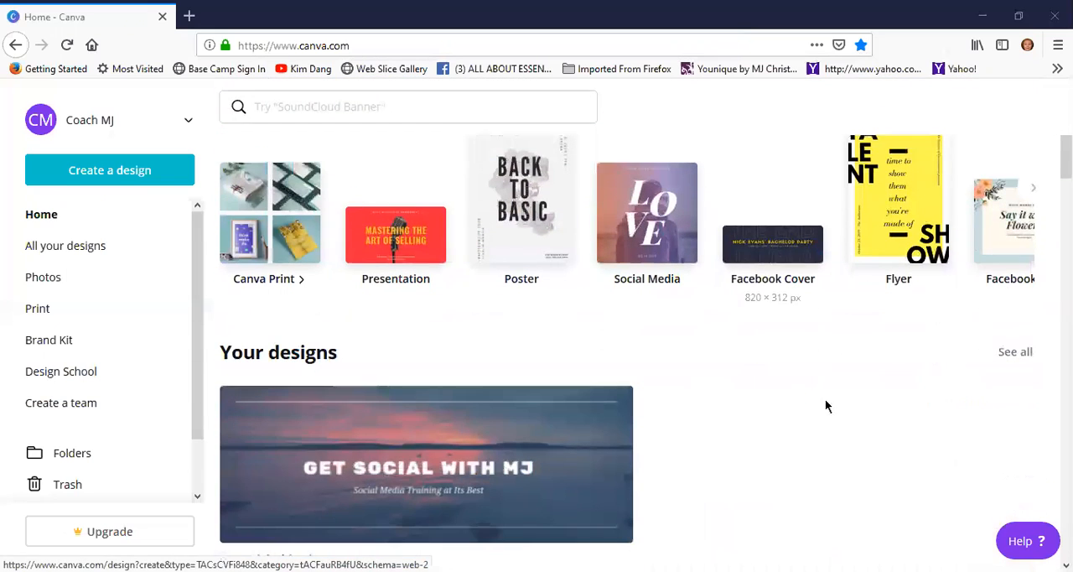
left_click(1025, 546)
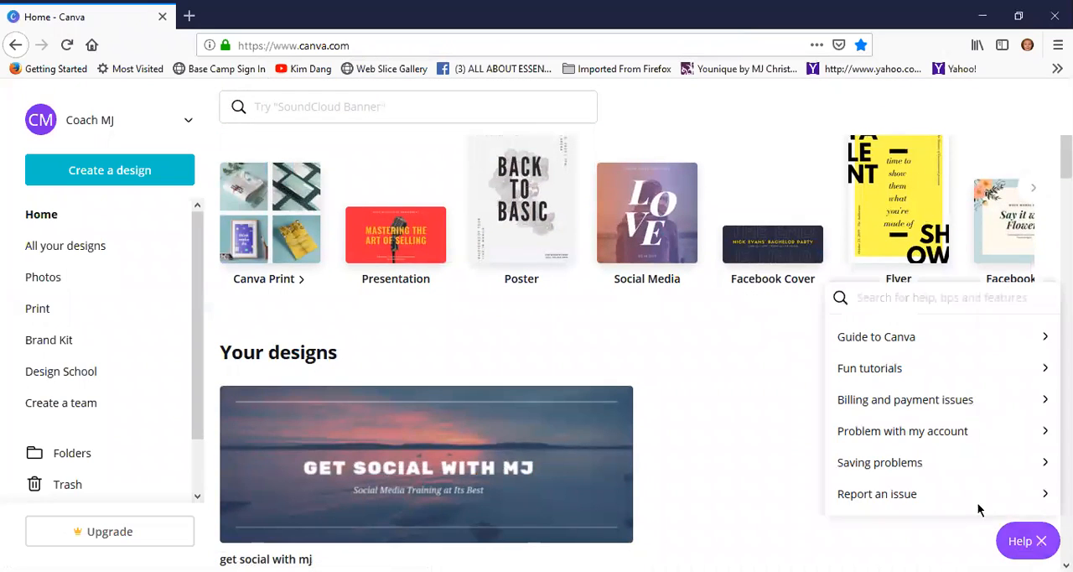
left_click(884, 346)
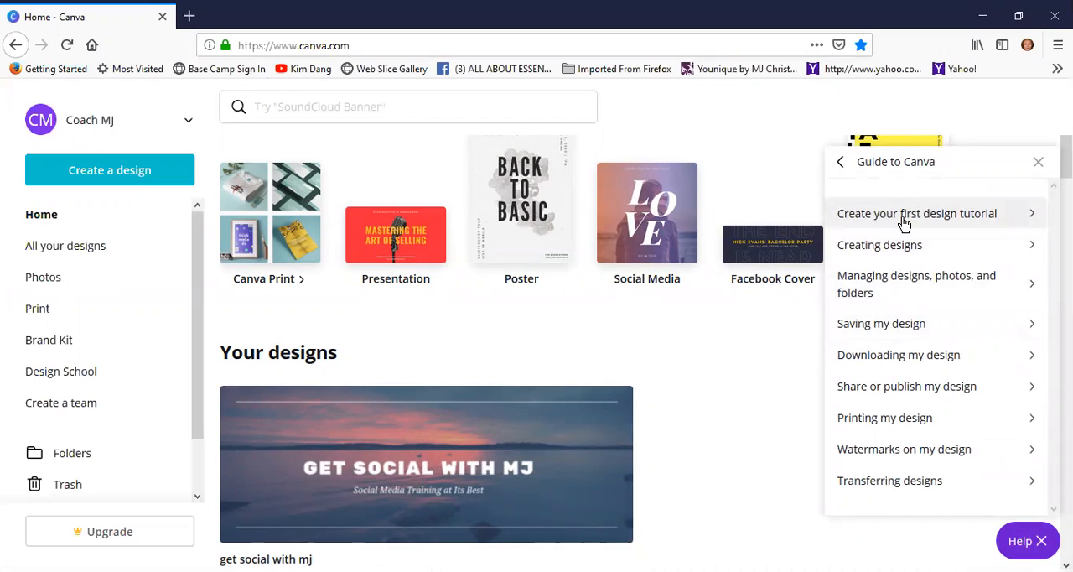
left_click(902, 223)
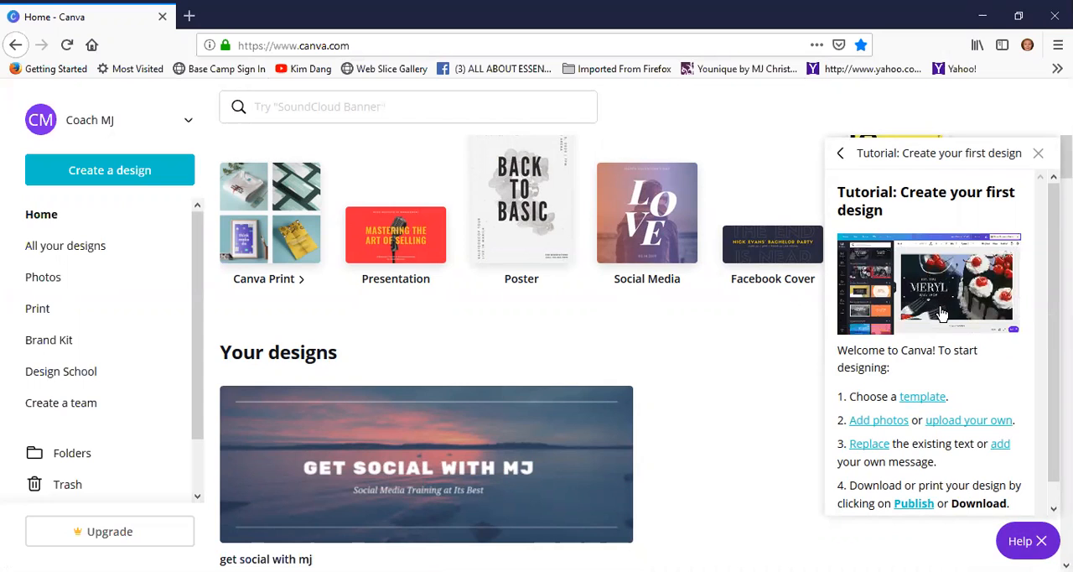
scroll(935, 390, "down", 1)
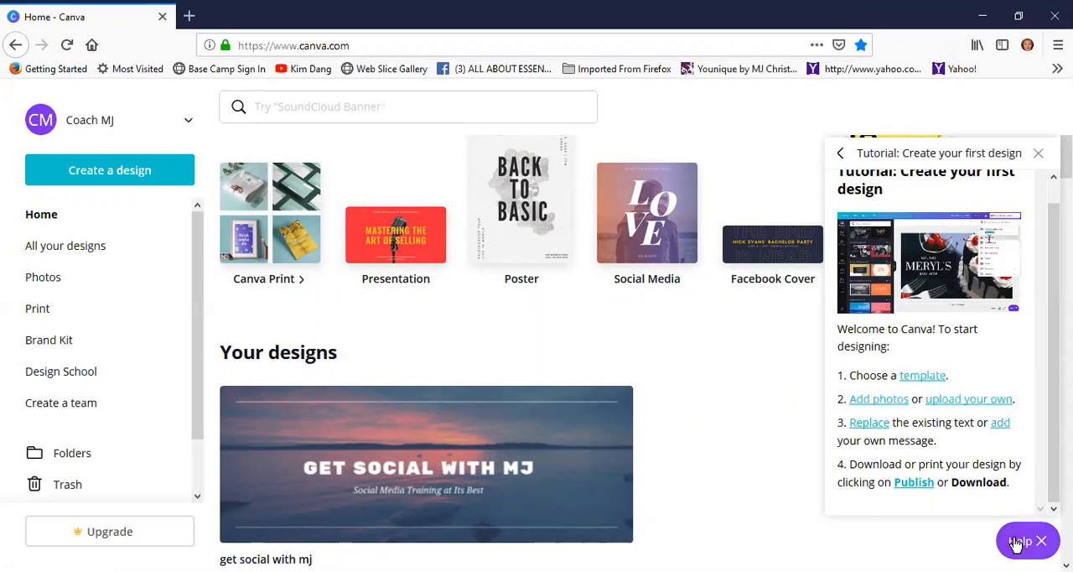
left_click(1042, 543)
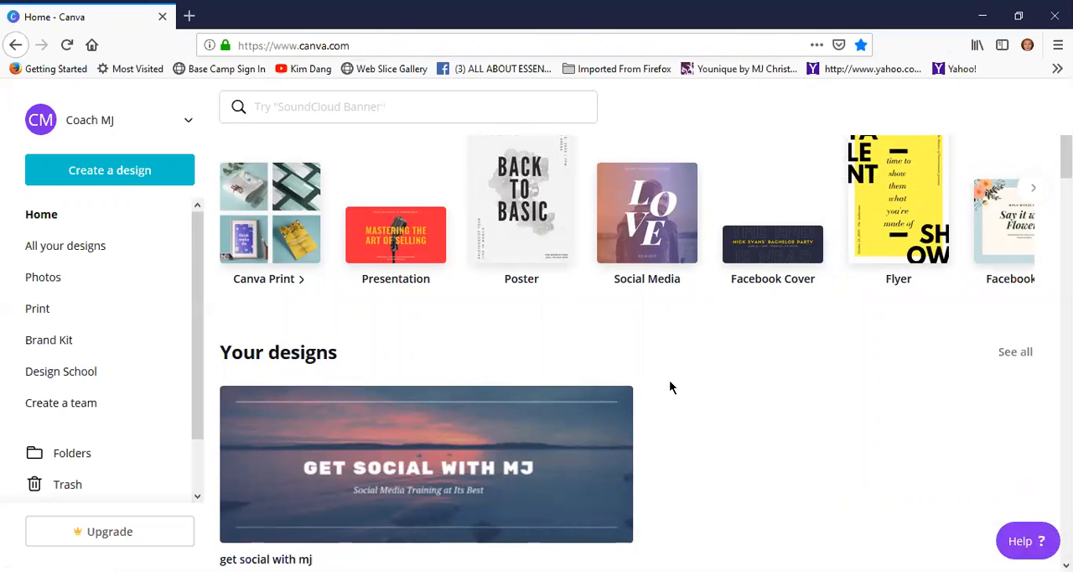
Look through the Instagram Post templates offered on the home page
scroll(407, 427, "down", 2)
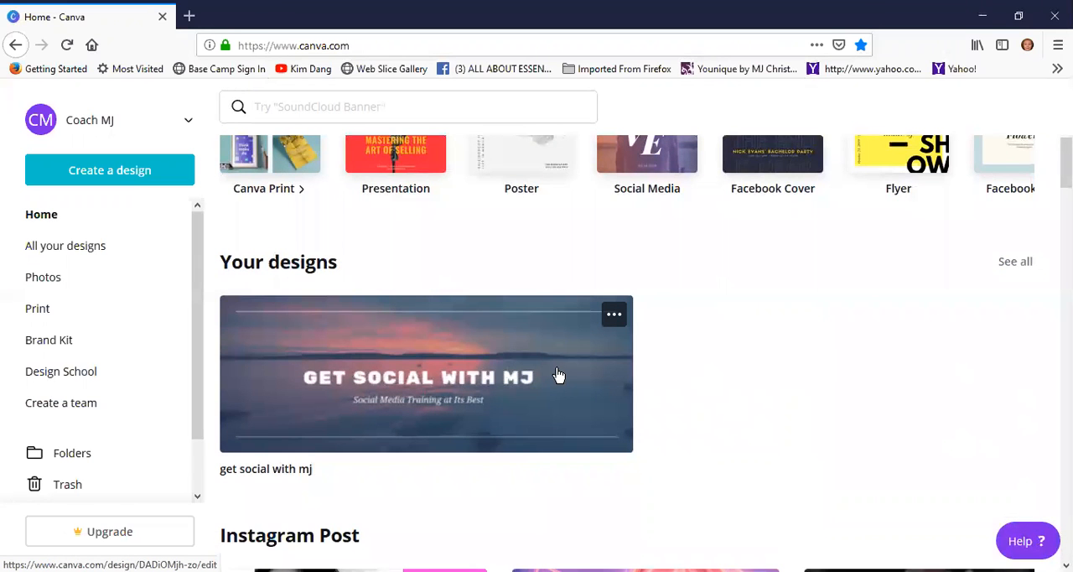
scroll(559, 377, "down", 5)
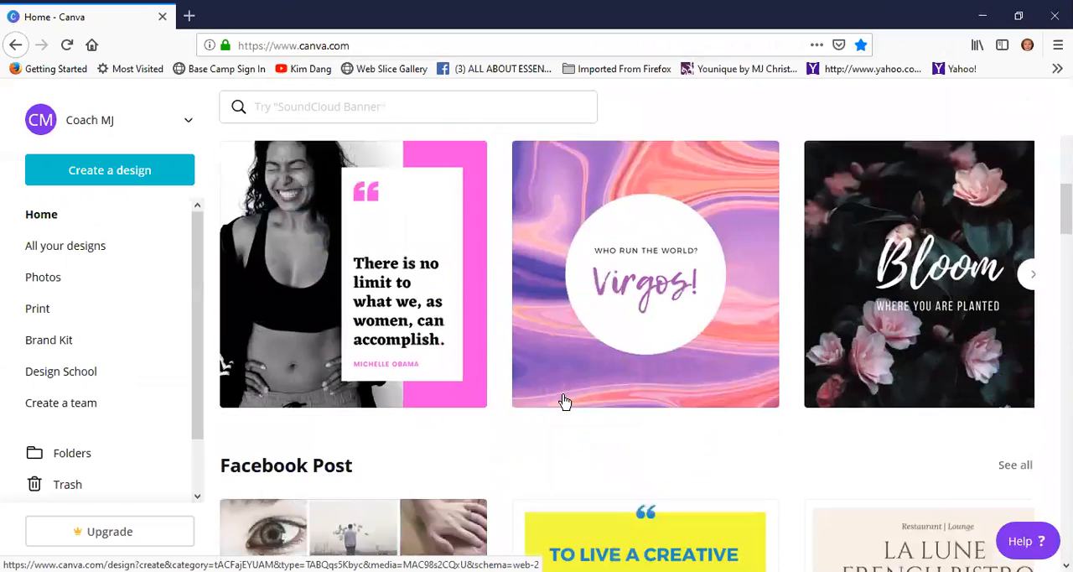
scroll(562, 395, "up", 2)
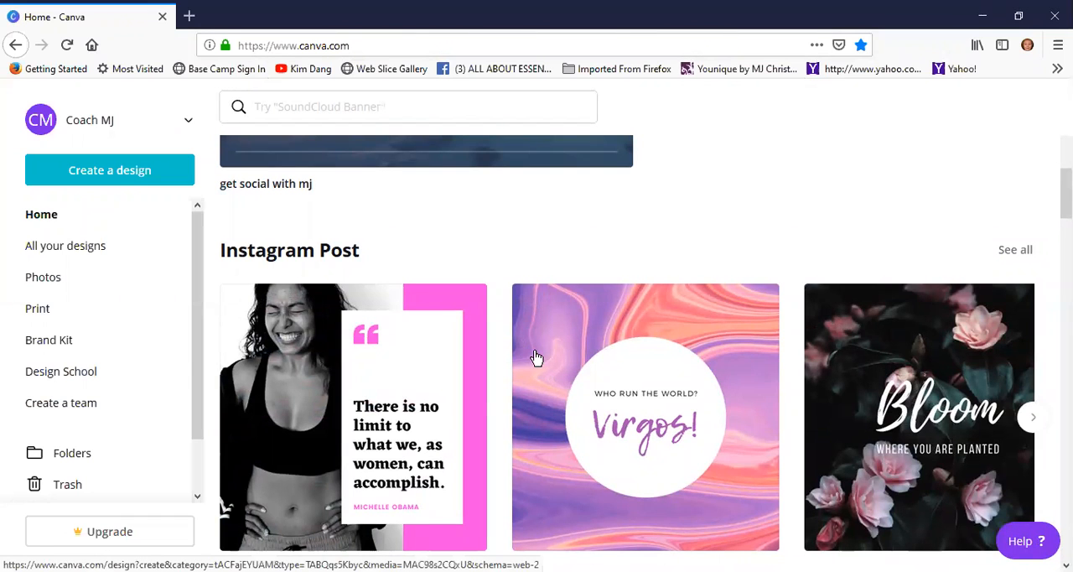
scroll(552, 356, "down", 1)
scroll(552, 356, "down", 1)
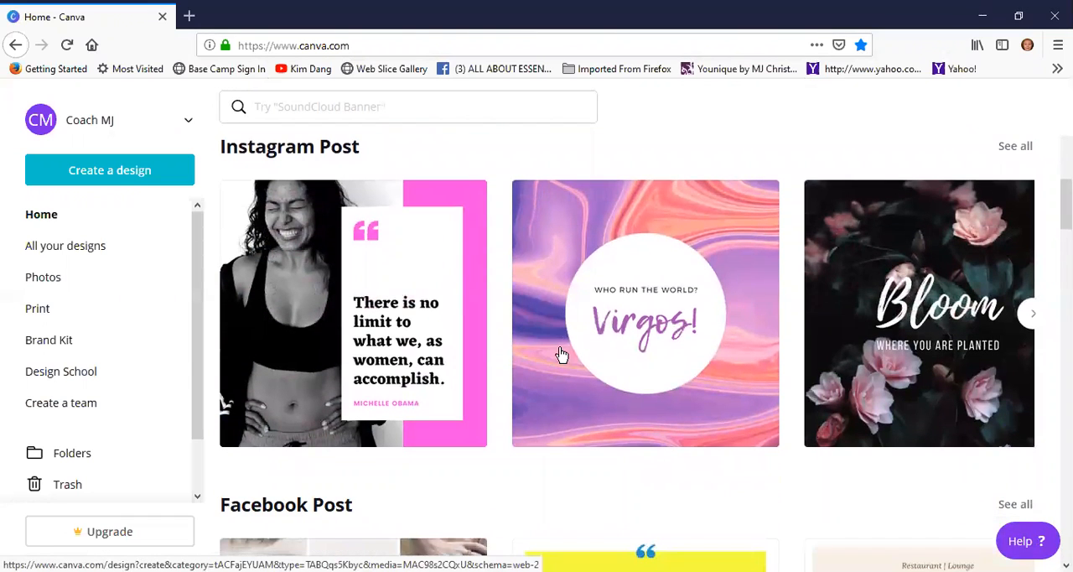
left_click(1031, 302)
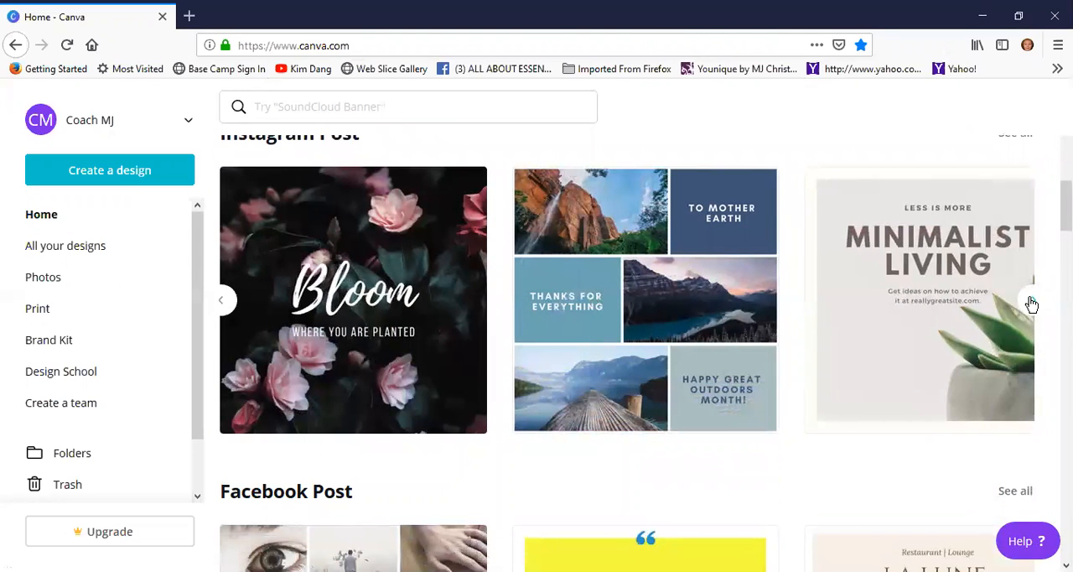
left_click(1031, 304)
Look through the Facebook Post templates on the home page
scroll(426, 392, "down", 3)
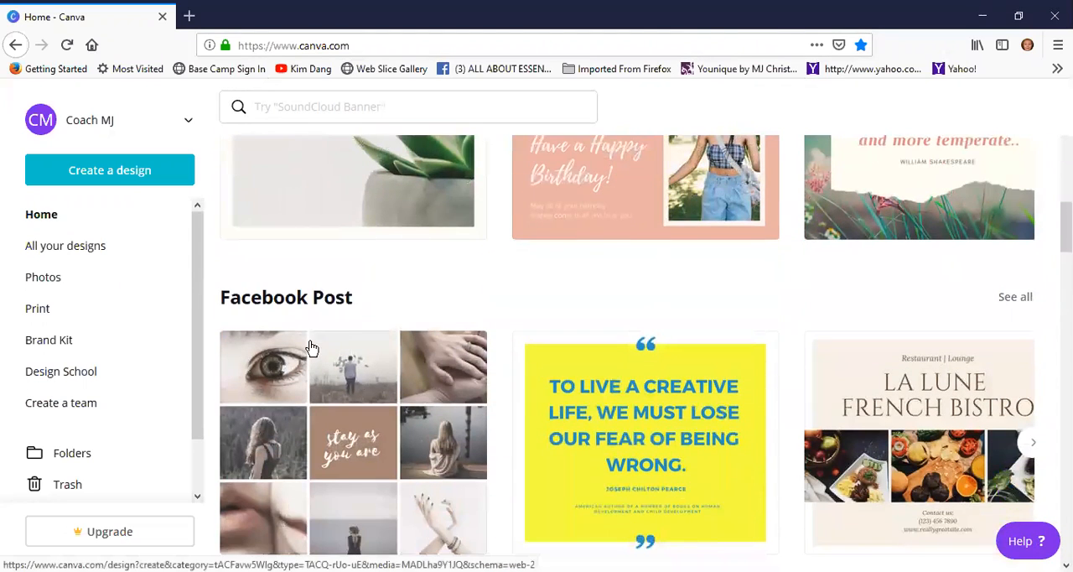
scroll(357, 373, "down", 2)
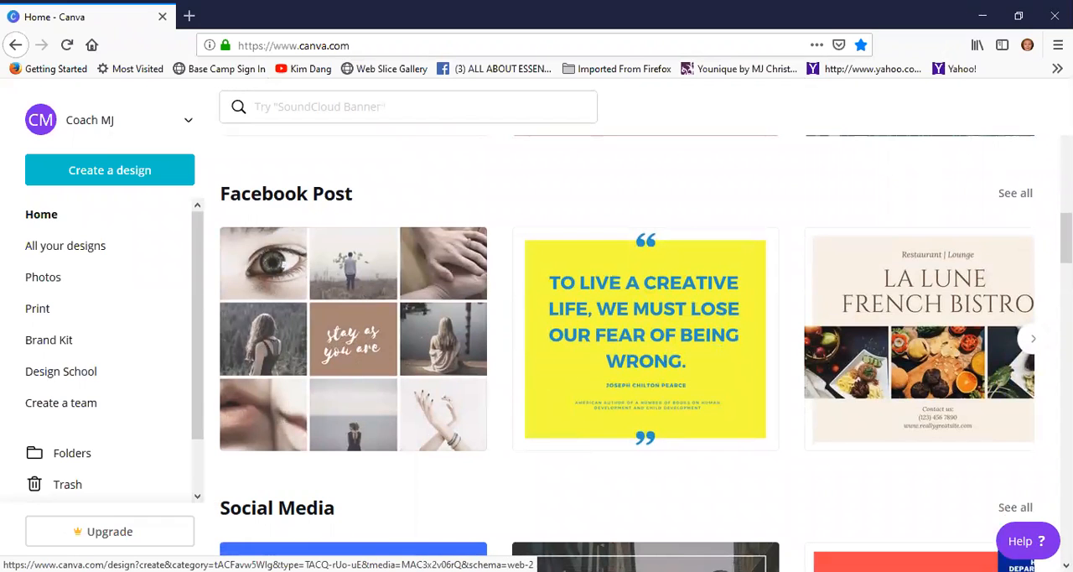
left_click(1033, 344)
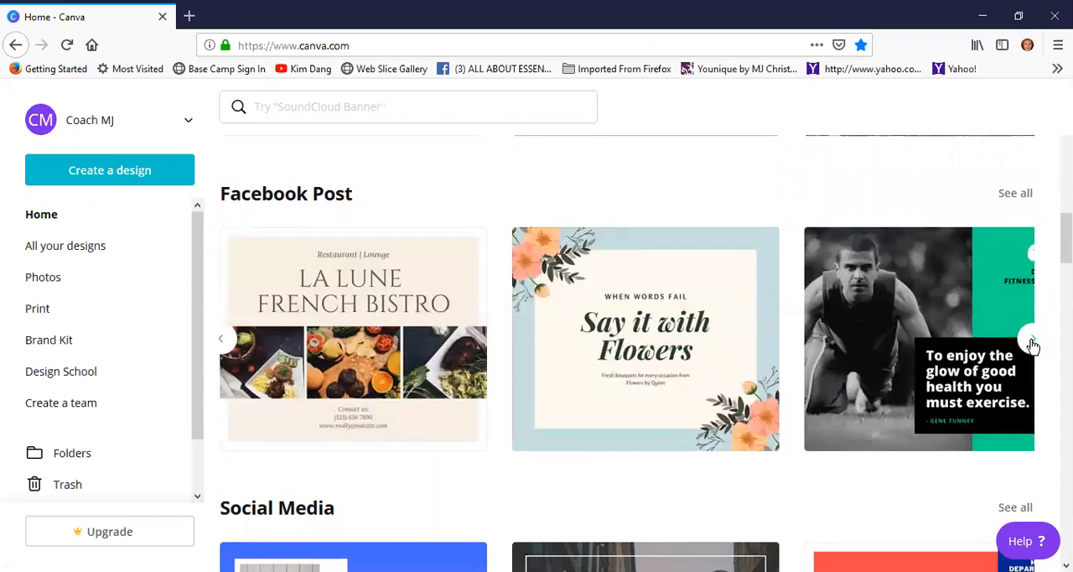
left_click(1033, 343)
left_click(1033, 344)
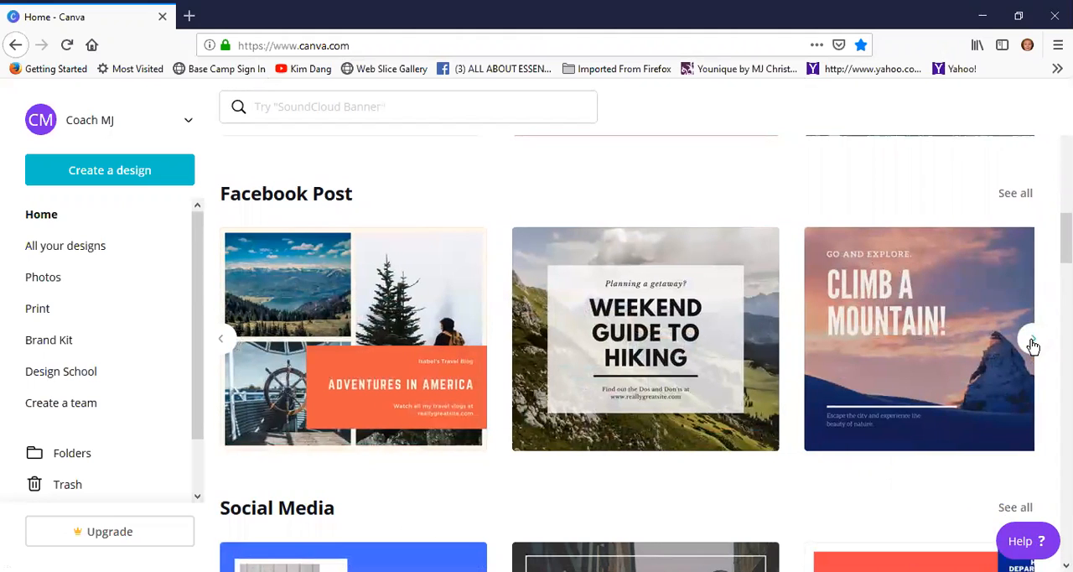
Look through the Social Media templates on the home page
scroll(755, 448, "down", 2)
scroll(637, 419, "down", 3)
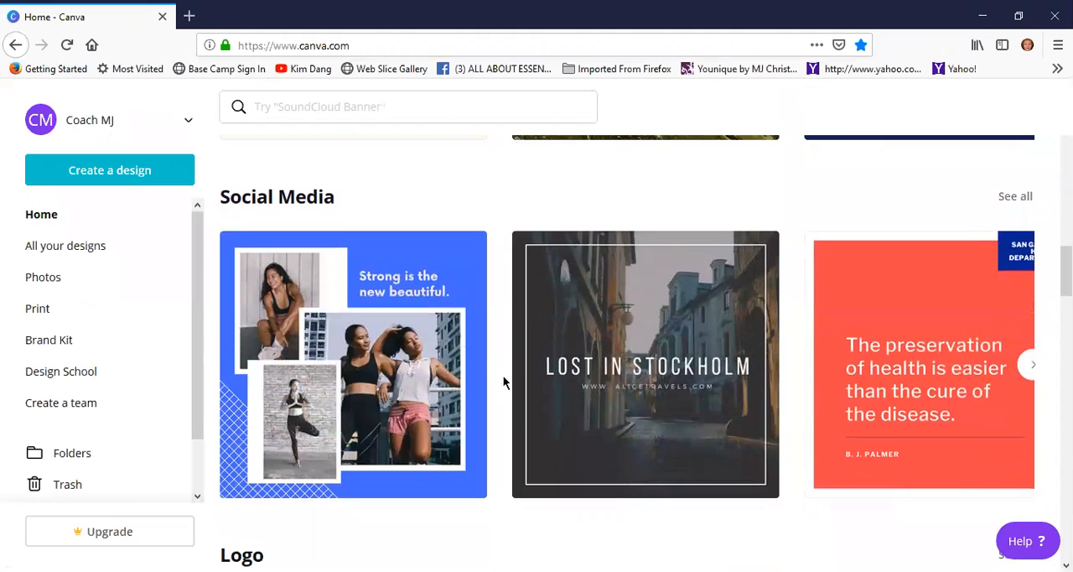
scroll(494, 384, "down", 2)
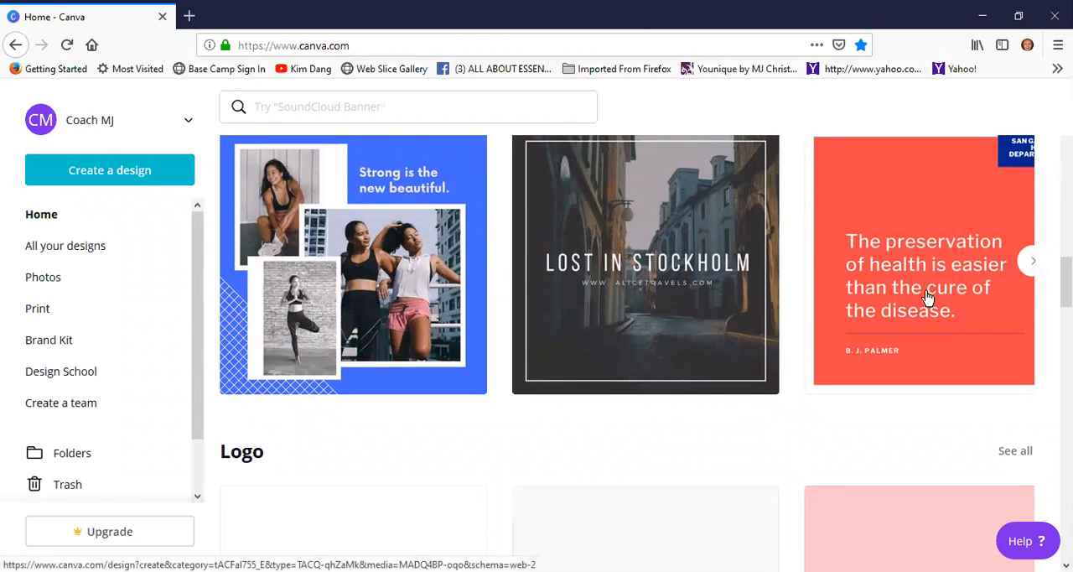
left_click(1031, 263)
left_click(1030, 265)
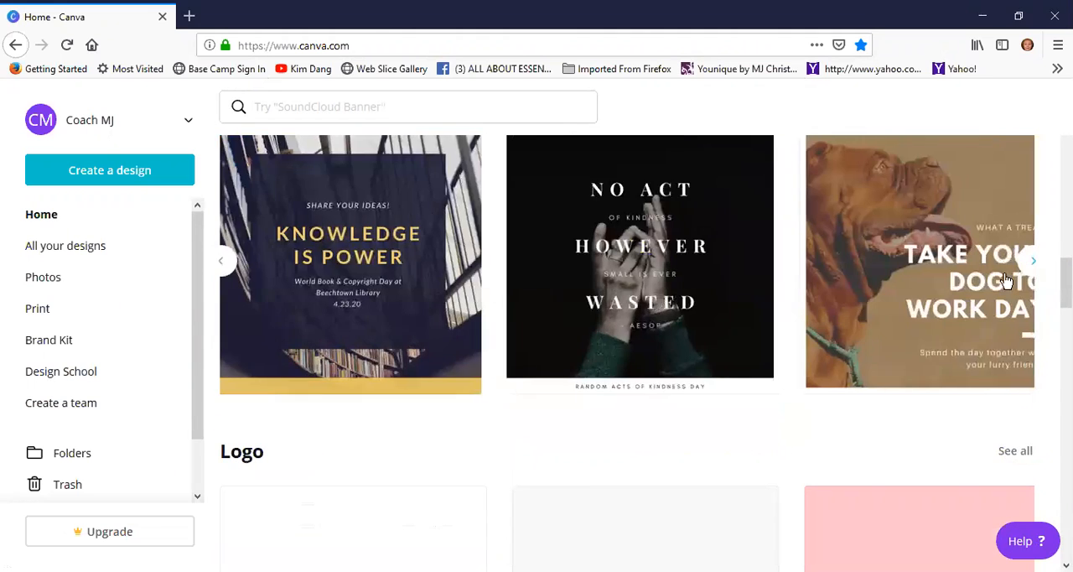
Look through the Logo templates on the home page to the end of their row
scroll(712, 399, "down", 2)
scroll(689, 445, "down", 3)
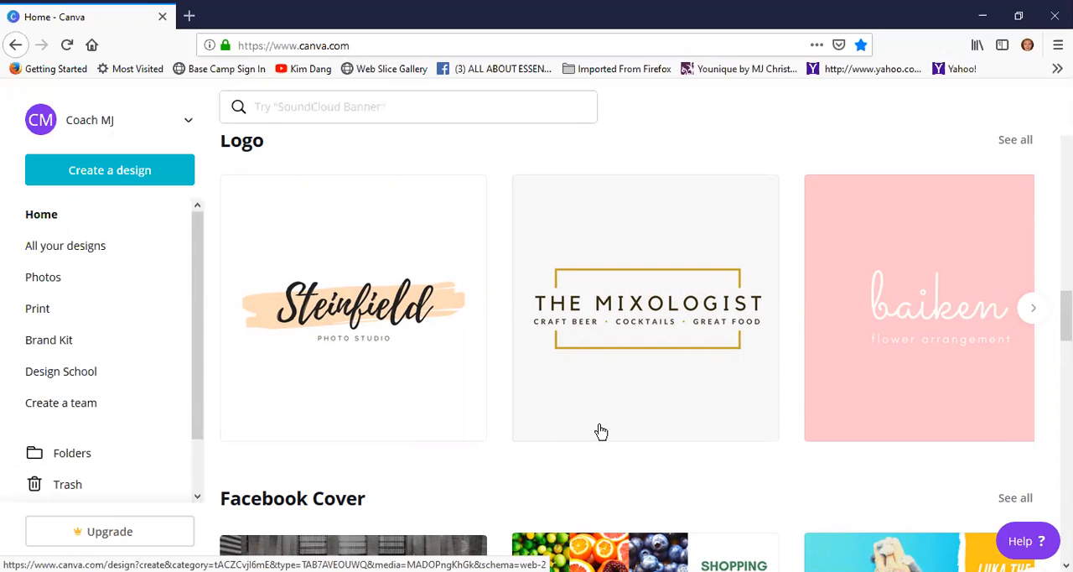
scroll(511, 357, "down", 3)
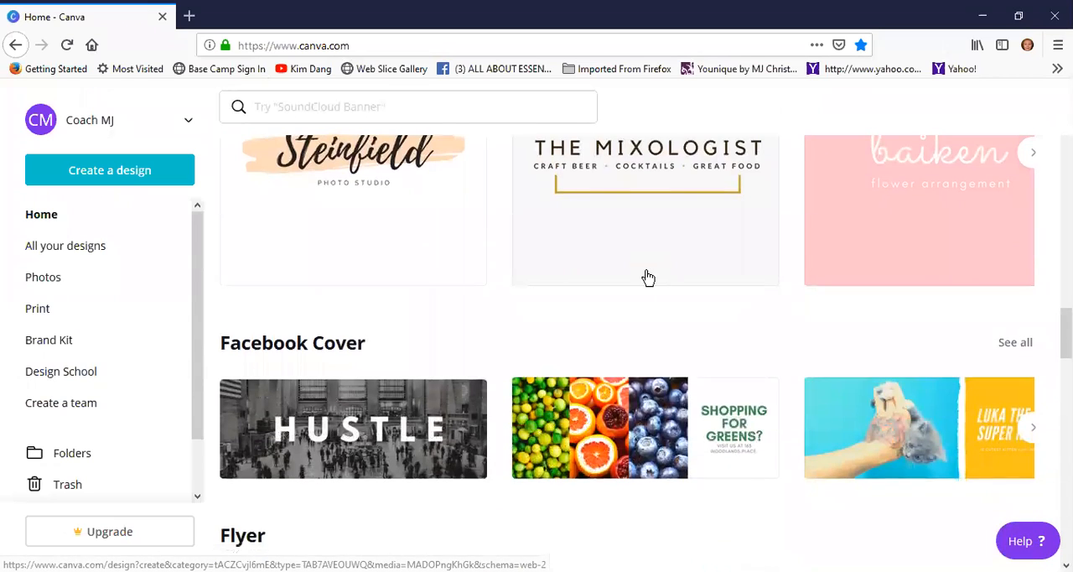
scroll(648, 277, "up", 2)
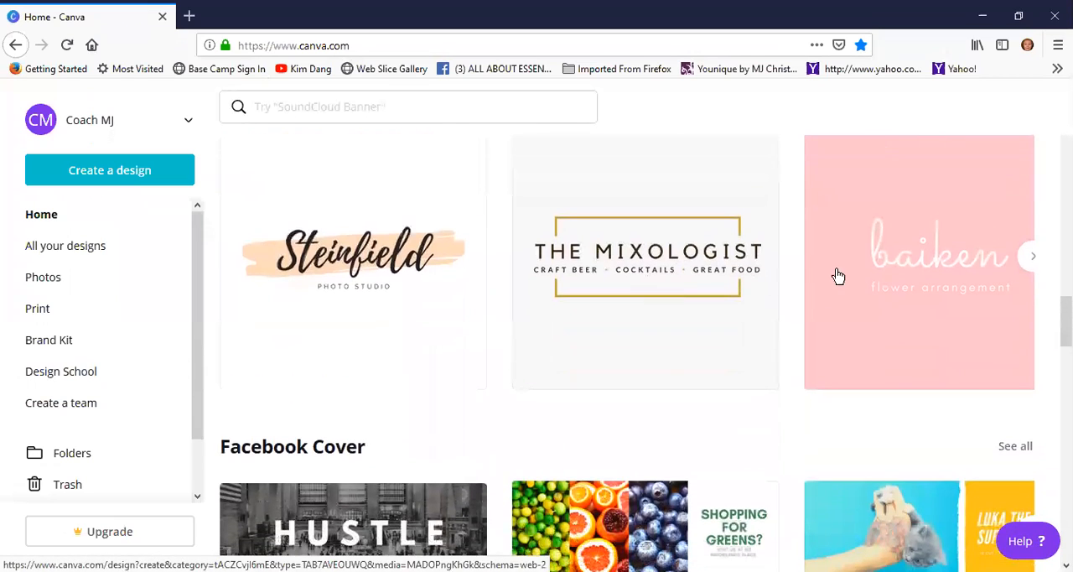
left_click(1032, 259)
left_click(1033, 258)
left_click(1033, 259)
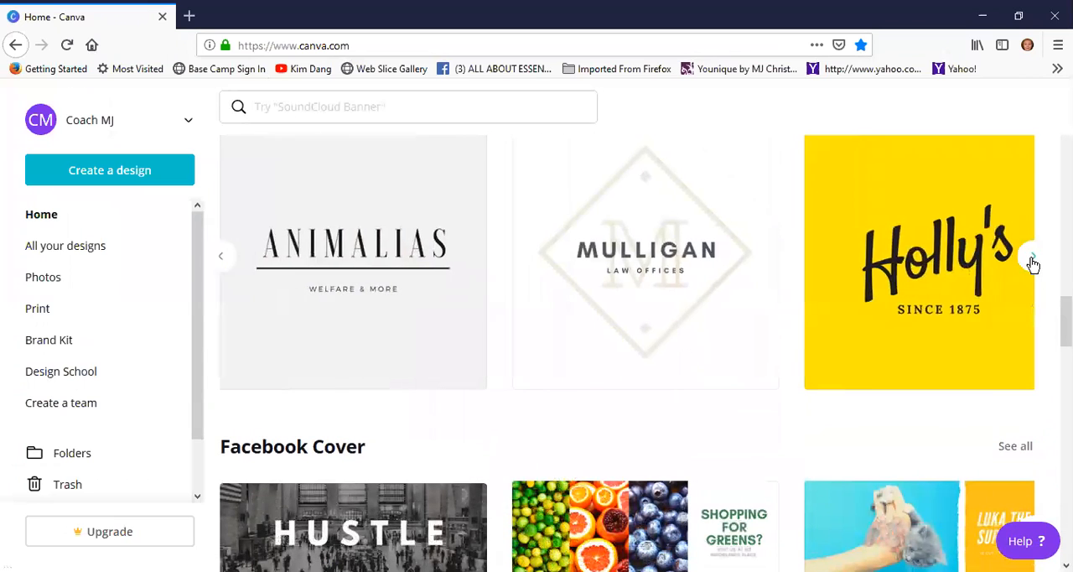
left_click(1032, 261)
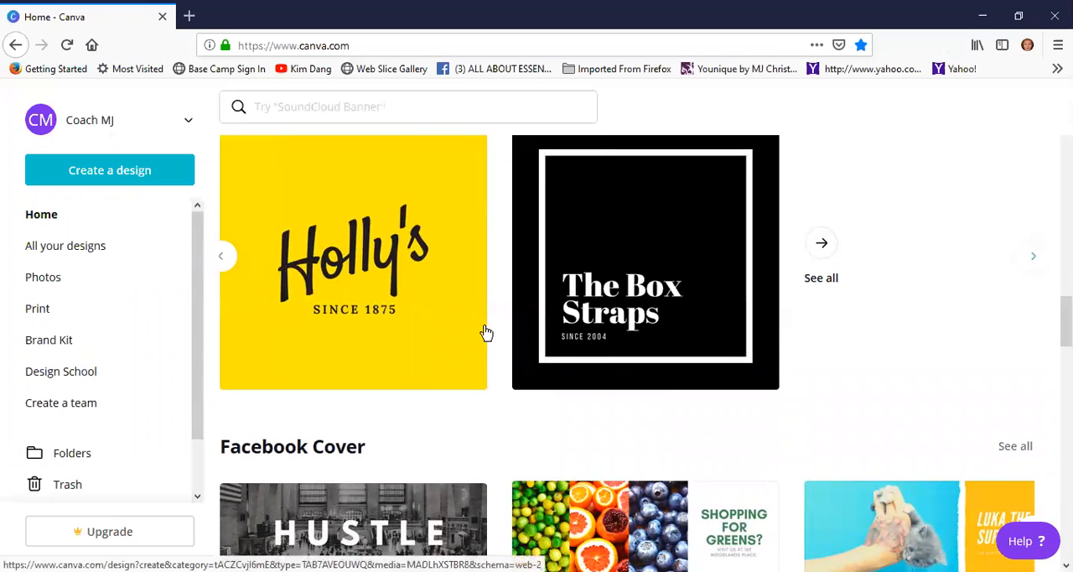
Create a new design from the "HUSTLE" Facebook Cover template
scroll(485, 331, "down", 2)
scroll(434, 364, "down", 1)
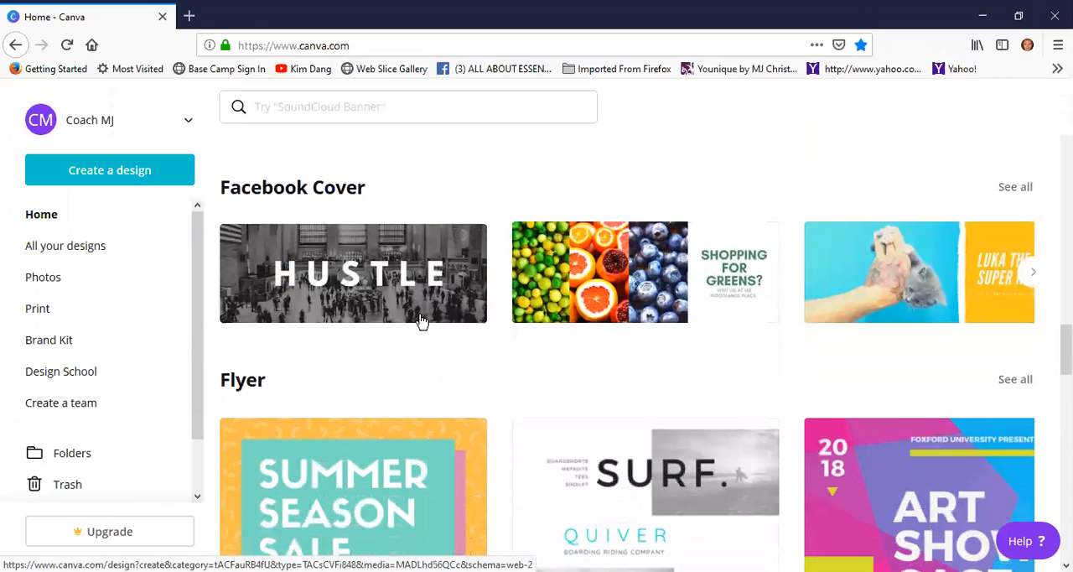
scroll(422, 323, "up", 1)
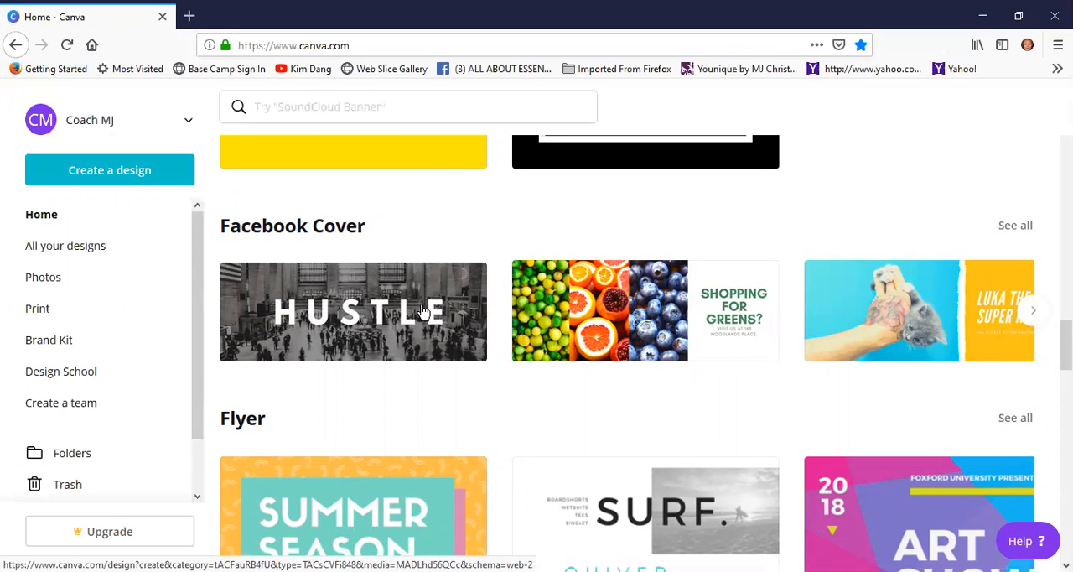
left_click(319, 294)
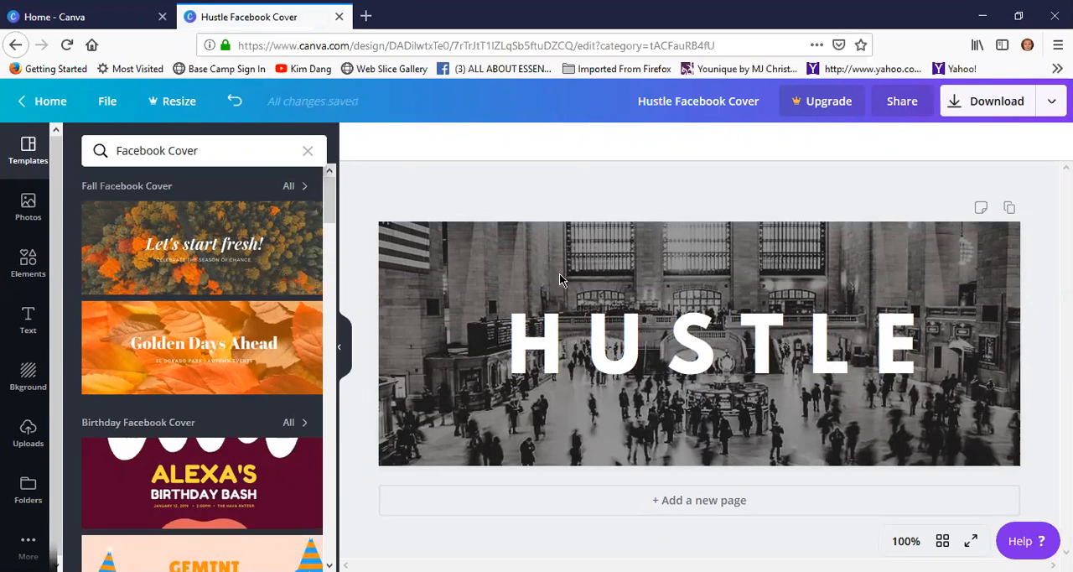
Replace the cover design with the "Grow bit by bit." template from the Facebook Cover templates
scroll(226, 287, "down", 10)
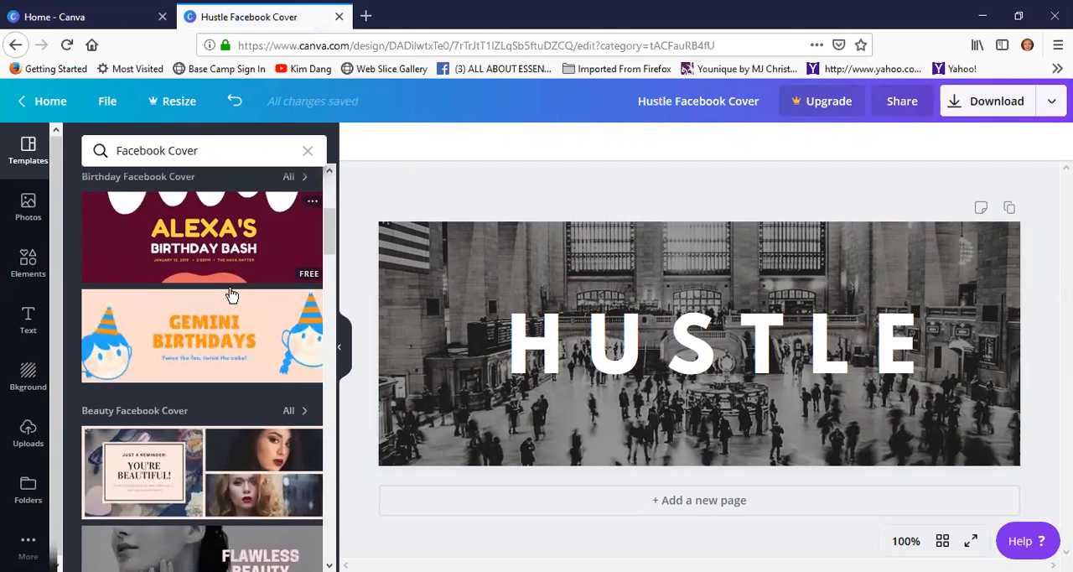
scroll(232, 295, "down", 8)
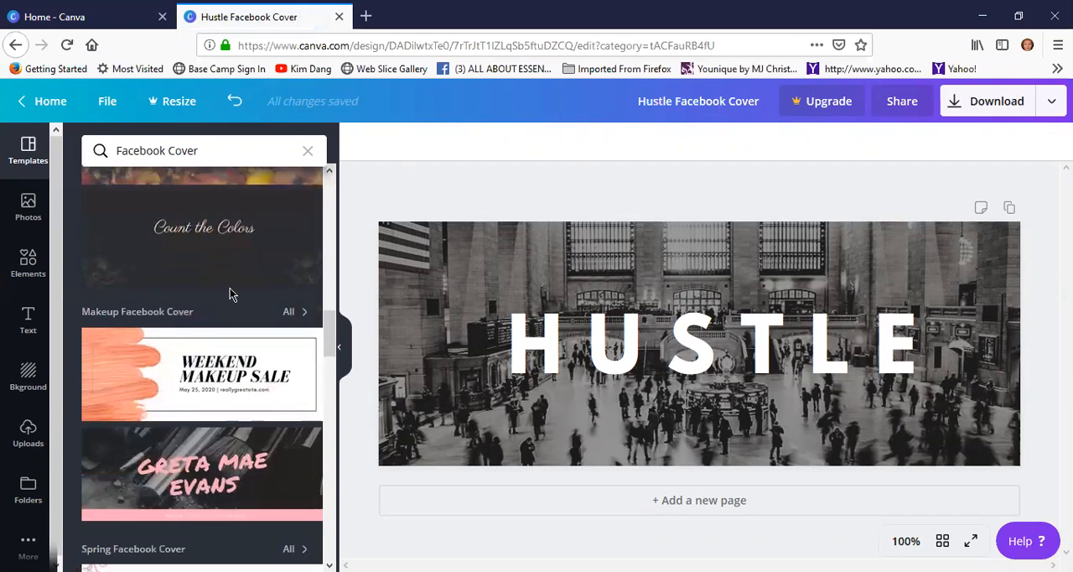
scroll(233, 295, "down", 10)
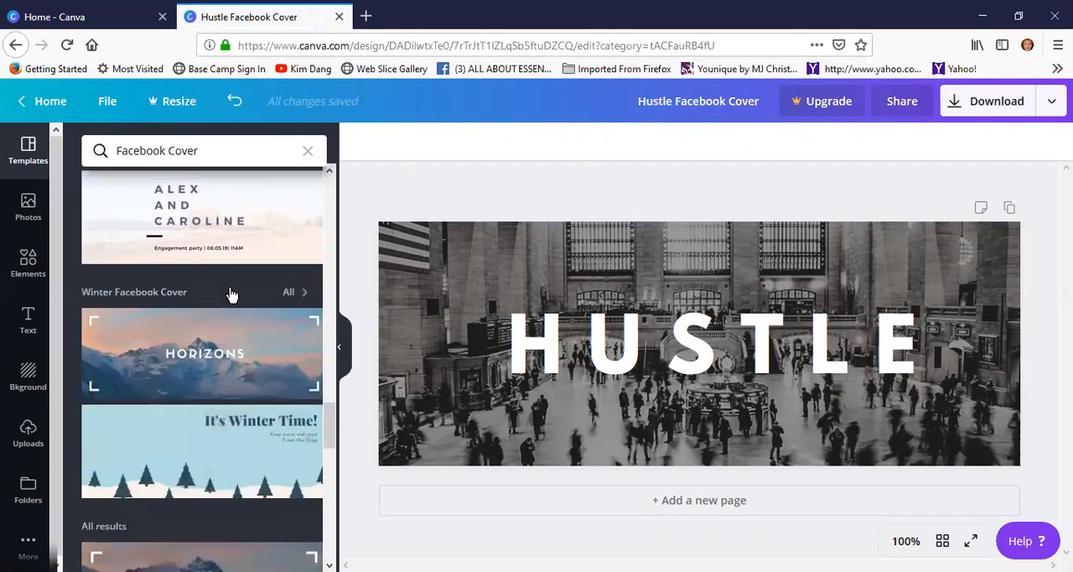
scroll(229, 287, "down", 1)
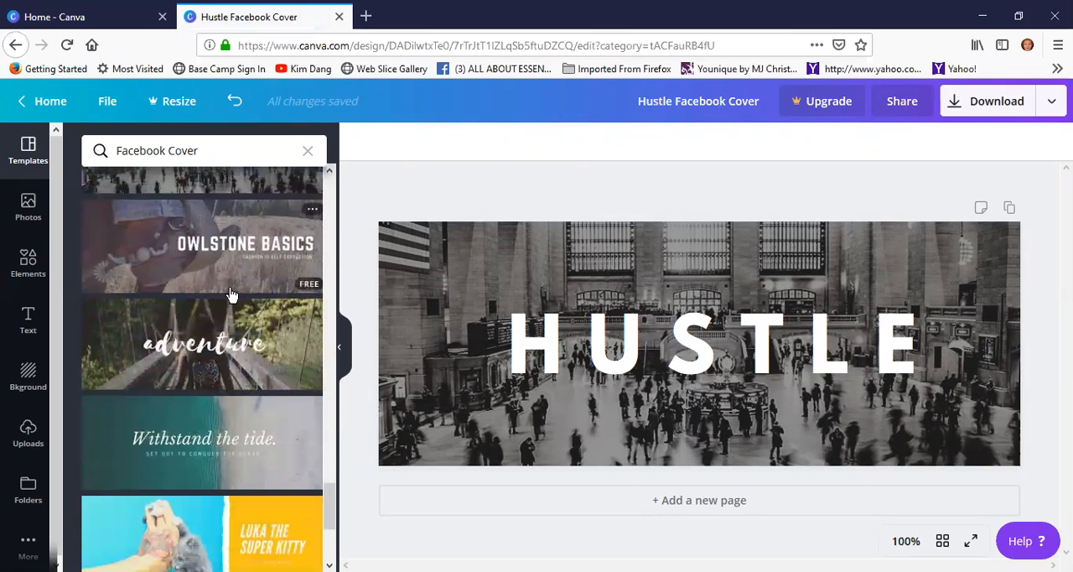
scroll(235, 293, "down", 2)
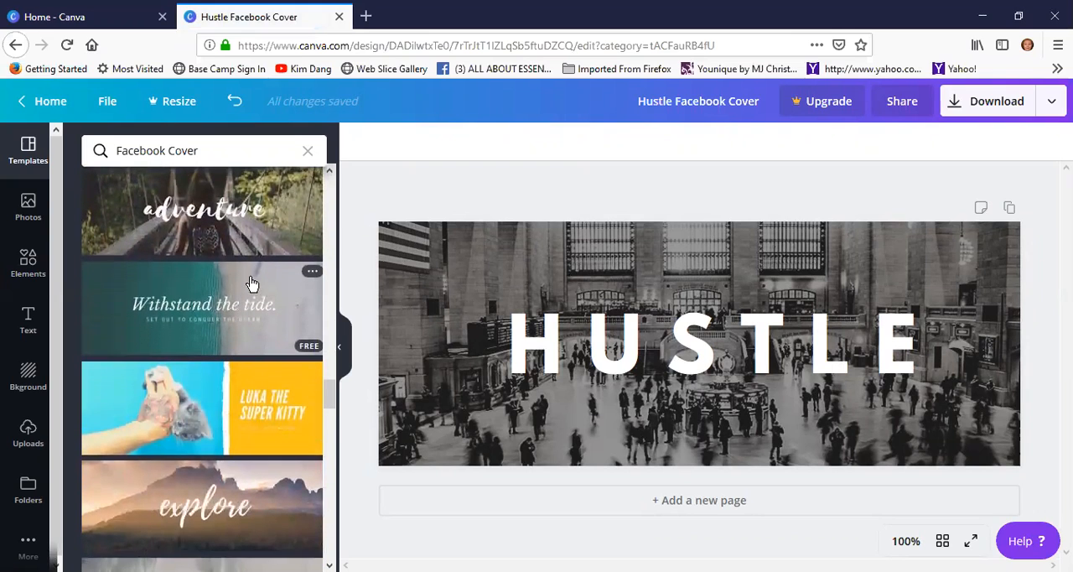
scroll(260, 268, "up", 1)
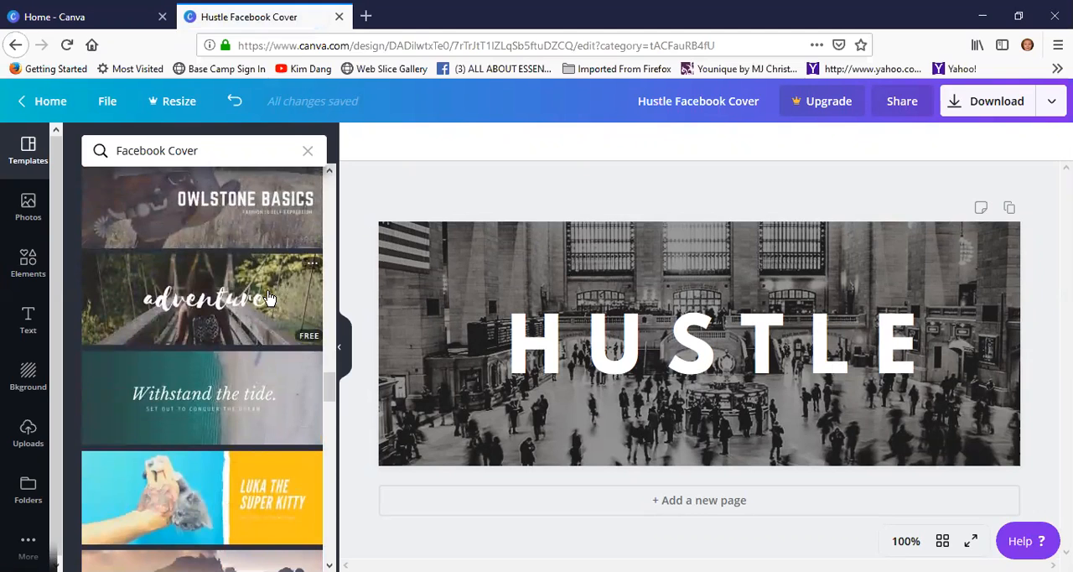
scroll(269, 297, "down", 2)
scroll(260, 298, "down", 2)
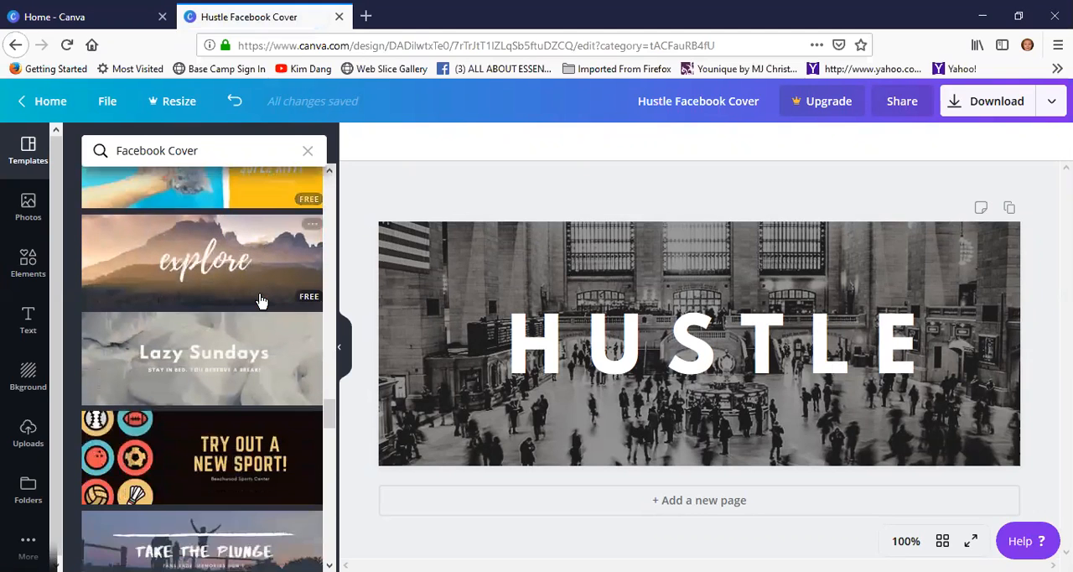
scroll(261, 281, "down", 6)
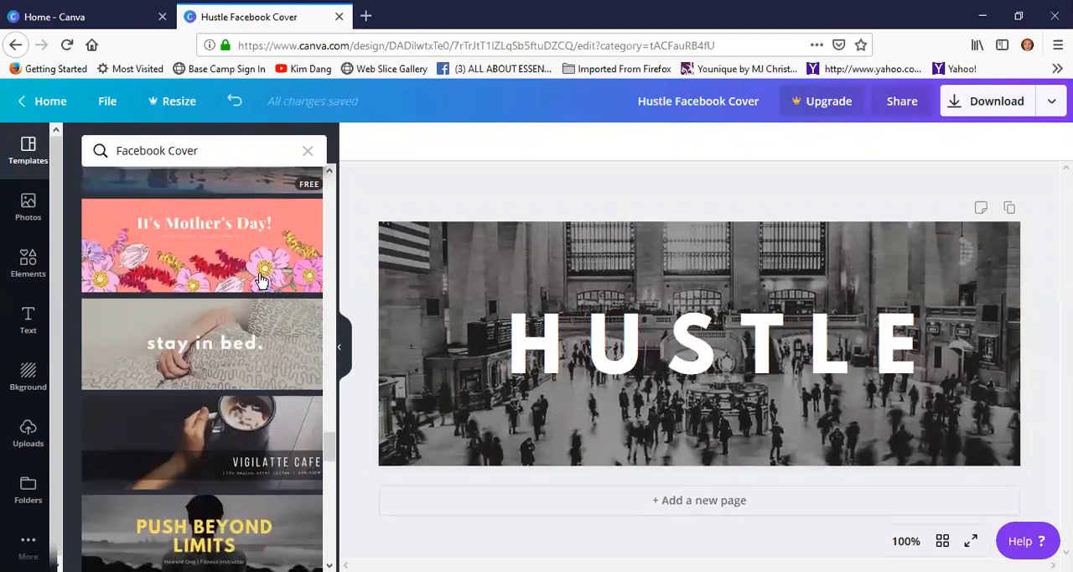
scroll(261, 279, "down", 5)
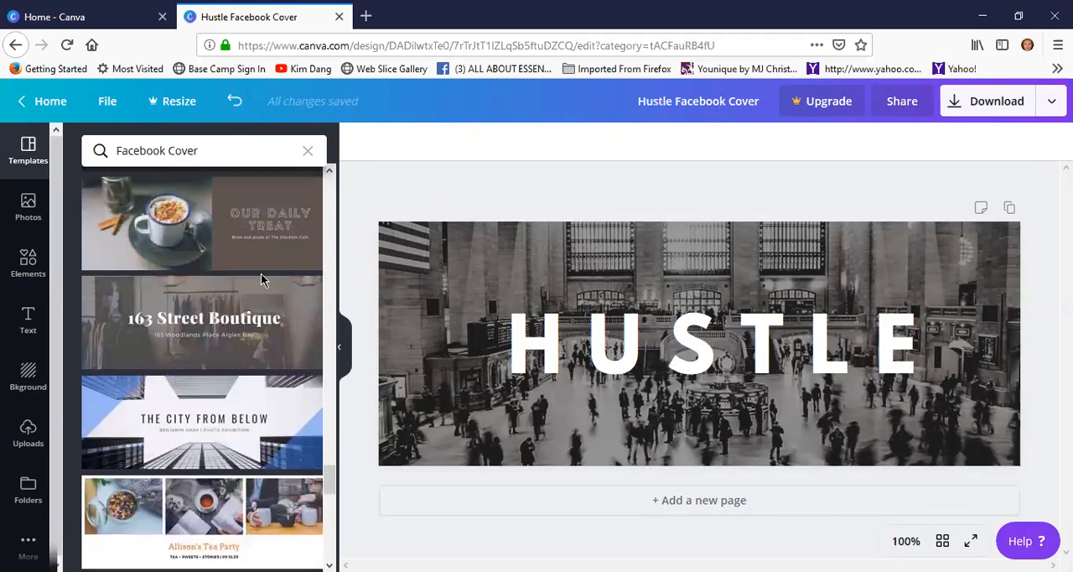
scroll(261, 277, "down", 5)
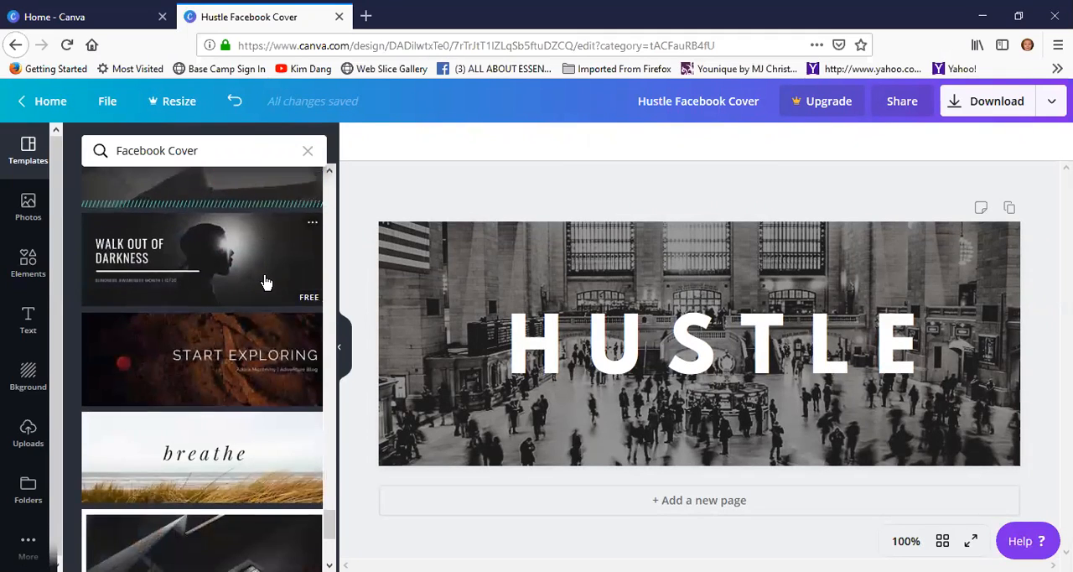
scroll(266, 281, "down", 1)
scroll(266, 281, "down", 2)
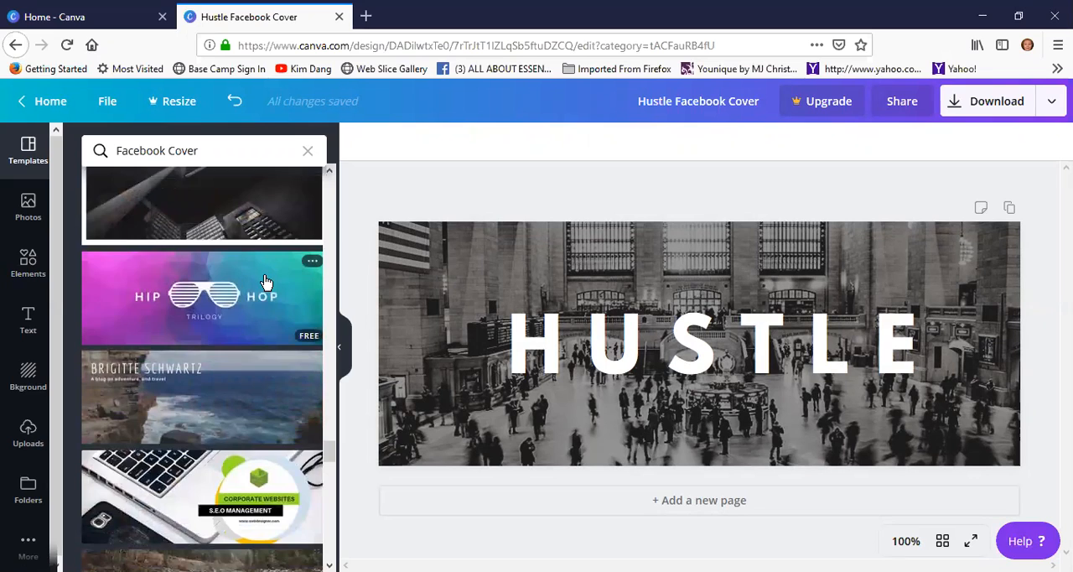
scroll(265, 282, "down", 2)
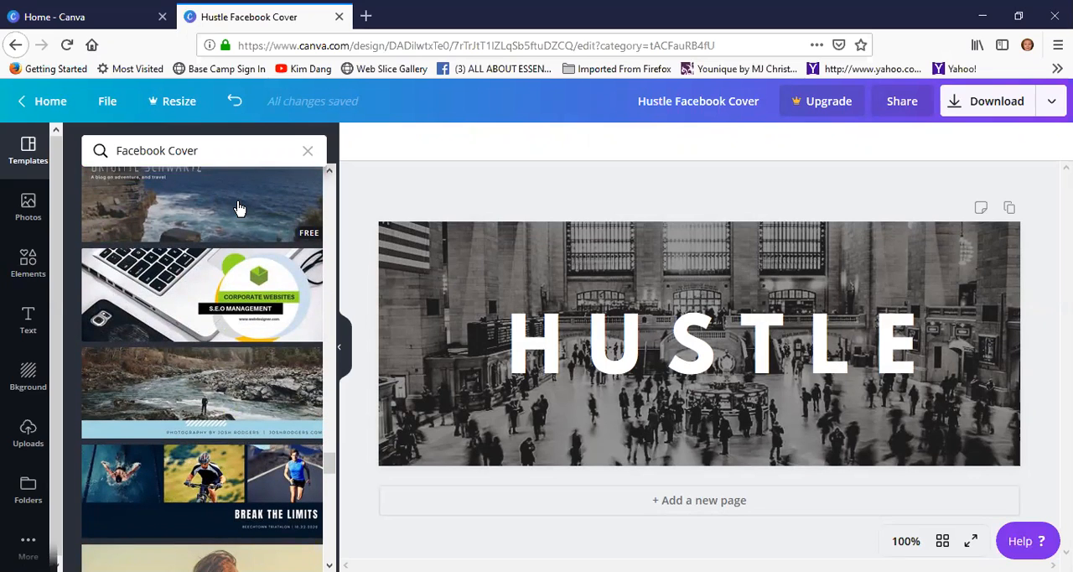
scroll(239, 208, "down", 7)
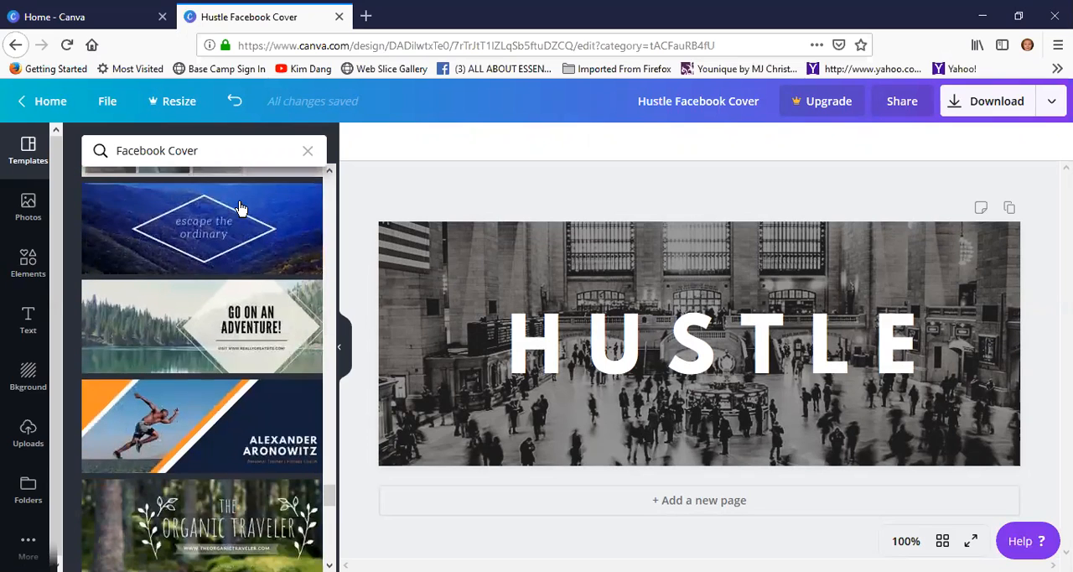
scroll(239, 208, "down", 1)
scroll(239, 206, "down", 3)
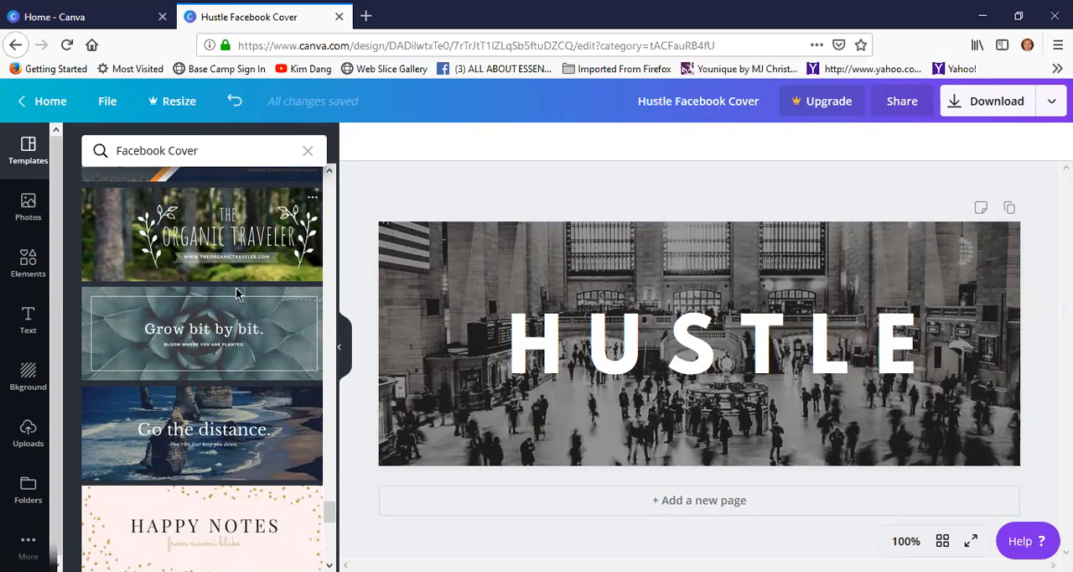
left_click(199, 314)
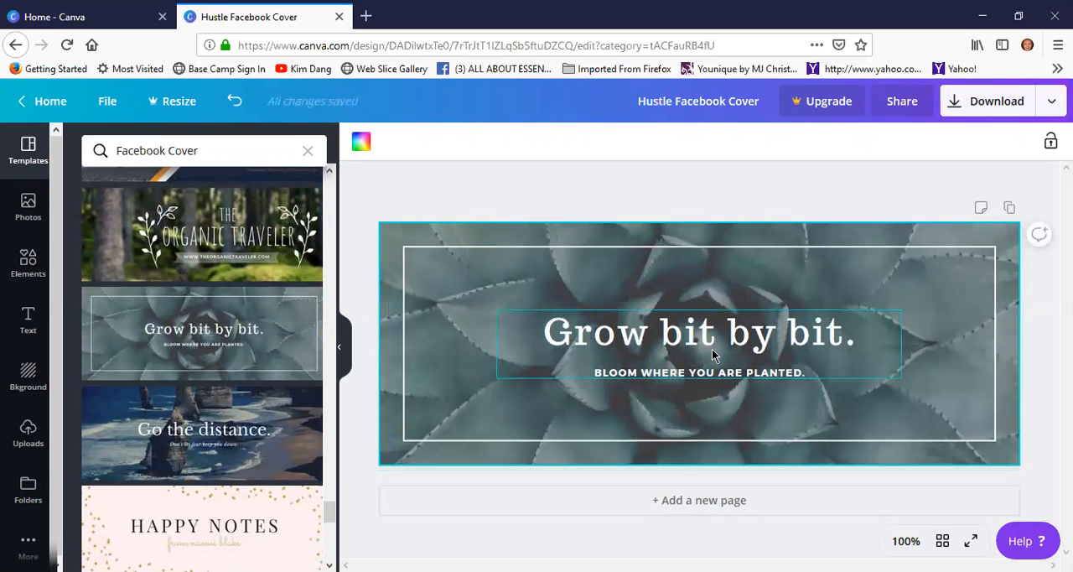
Replace the headline "Grow bit by bit." with the text "My Essential oils"
left_click(825, 358)
left_click(842, 329)
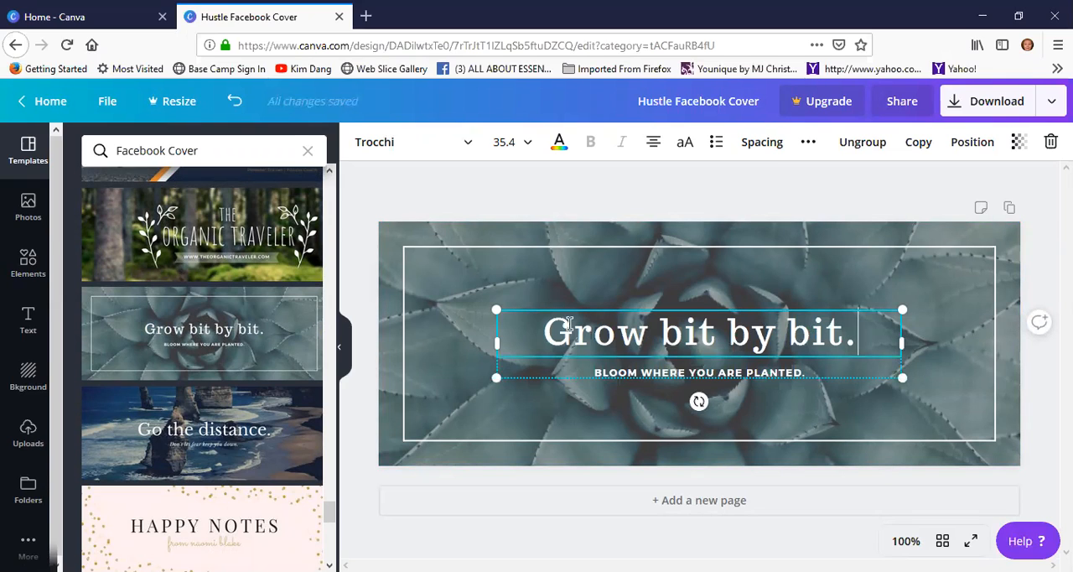
left_click_drag(543, 332, 863, 330)
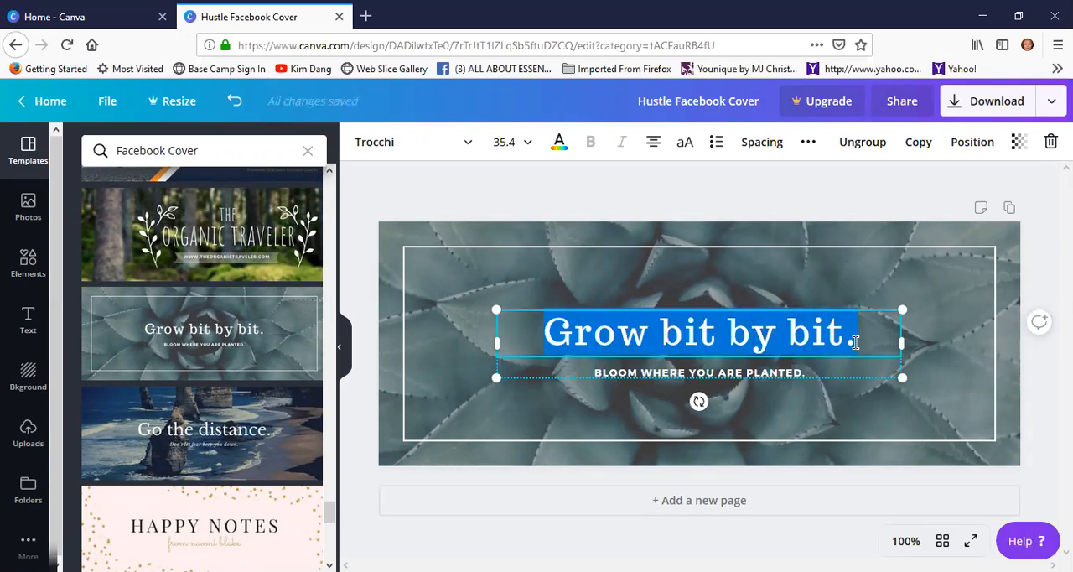
type("My Essent")
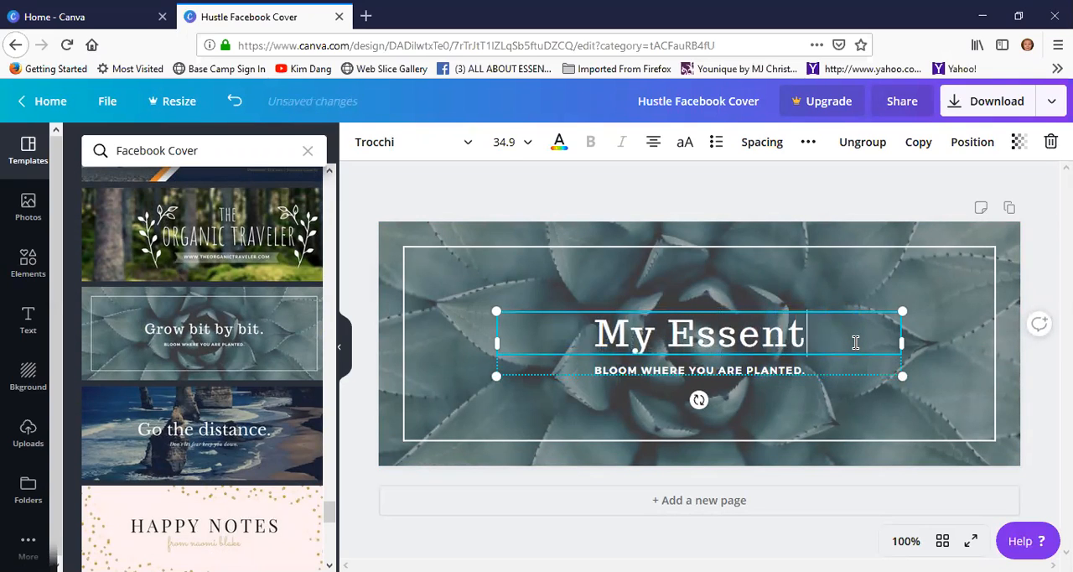
type("ial oils")
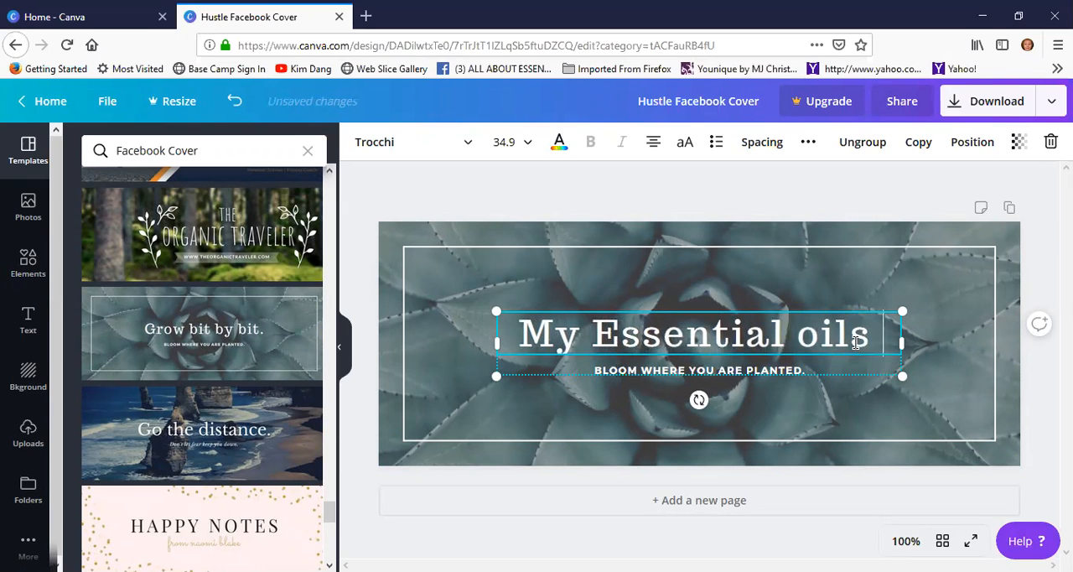
Replace the small tagline under the headline with the owner's website address
left_click(797, 370)
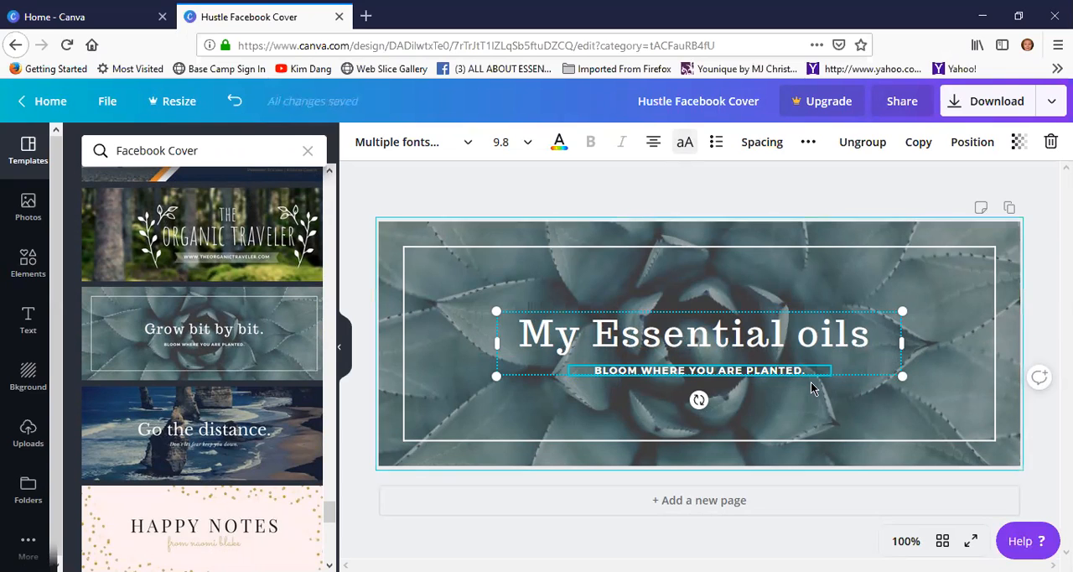
left_click_drag(803, 367, 600, 367)
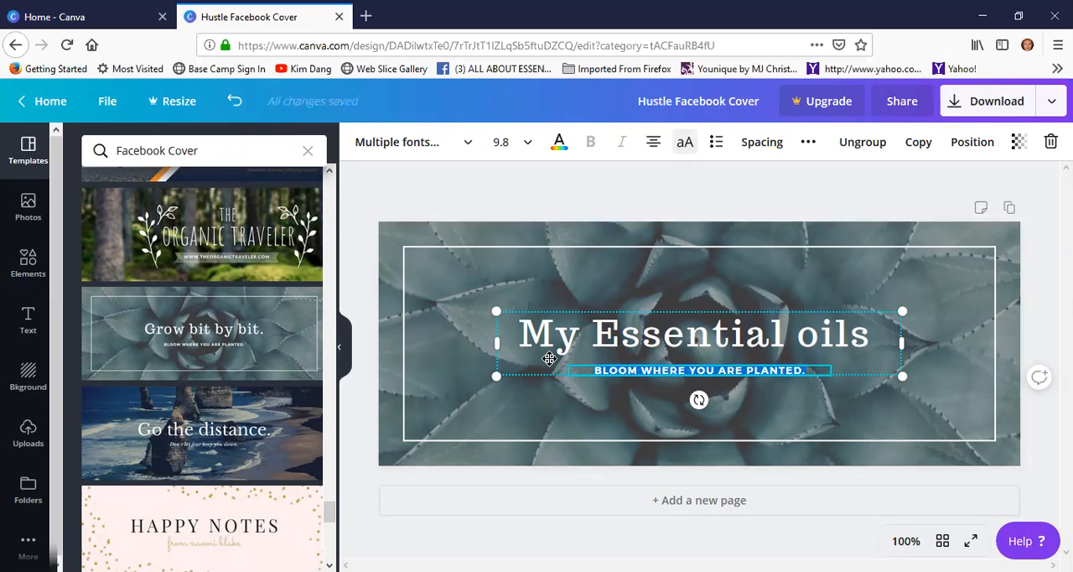
type("www.marjean.com")
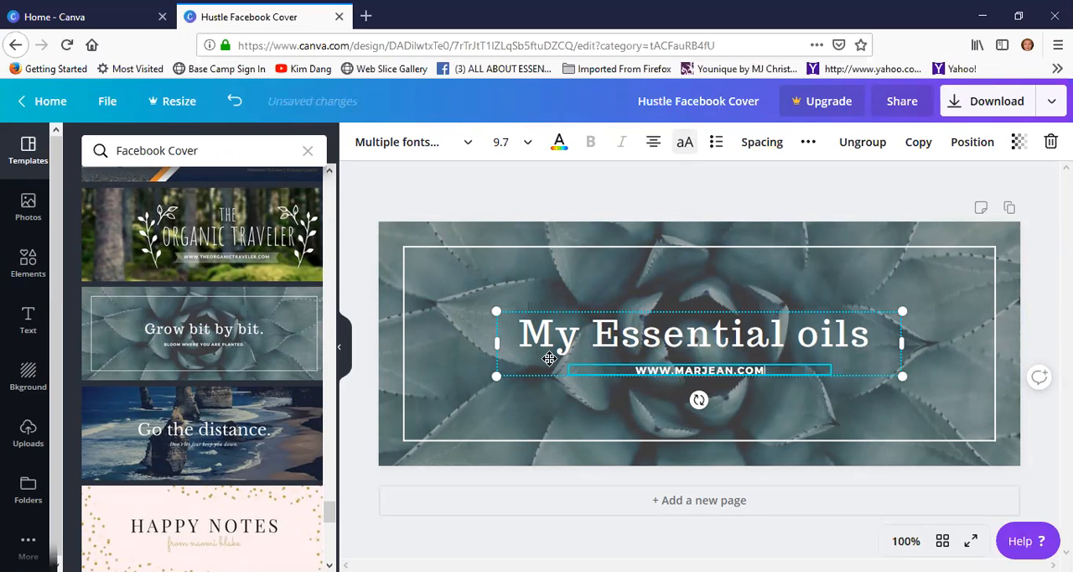
Change the font of the headline "My Essential oils" to Carter One
left_click(646, 331)
left_click(872, 336)
left_click_drag(872, 338, 592, 340)
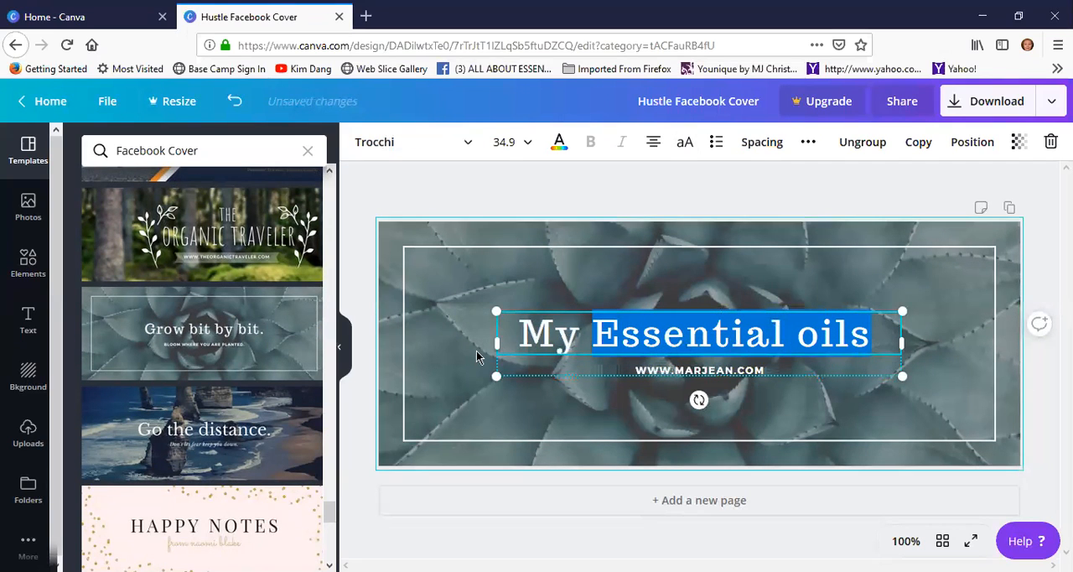
left_click_drag(516, 335, 513, 335)
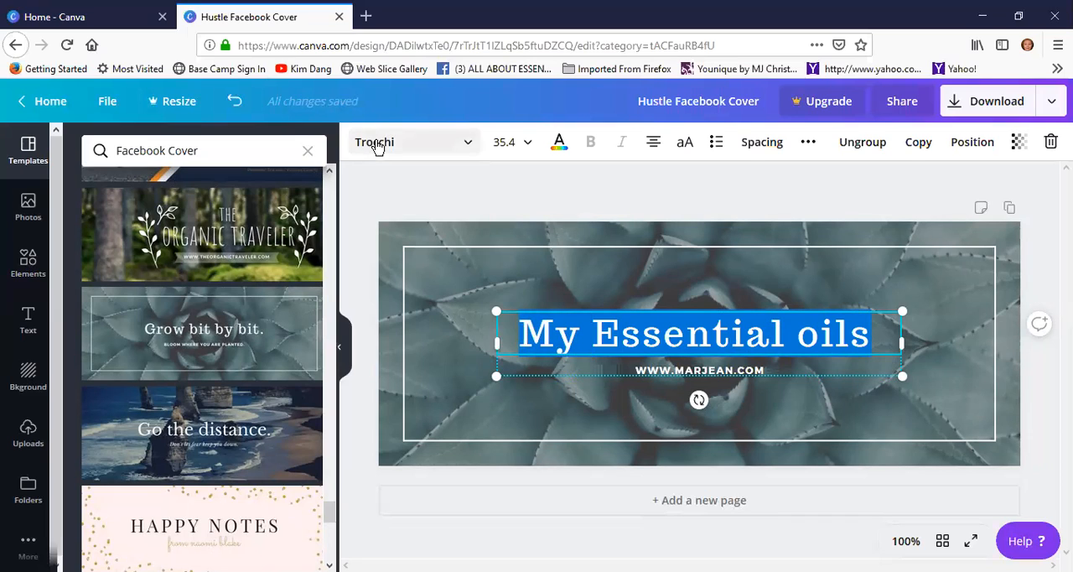
left_click(467, 144)
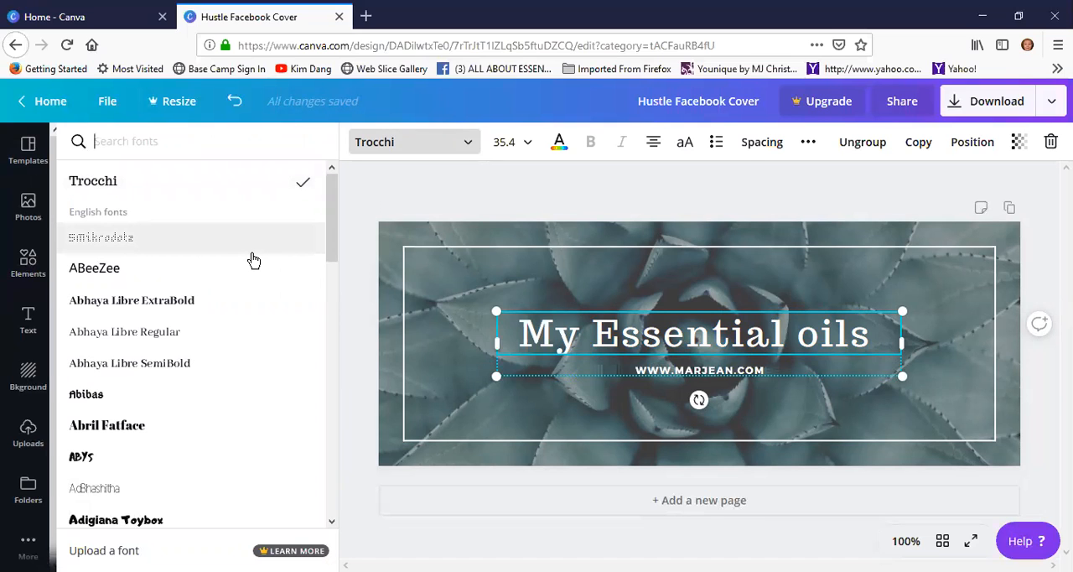
scroll(253, 260, "down", 2)
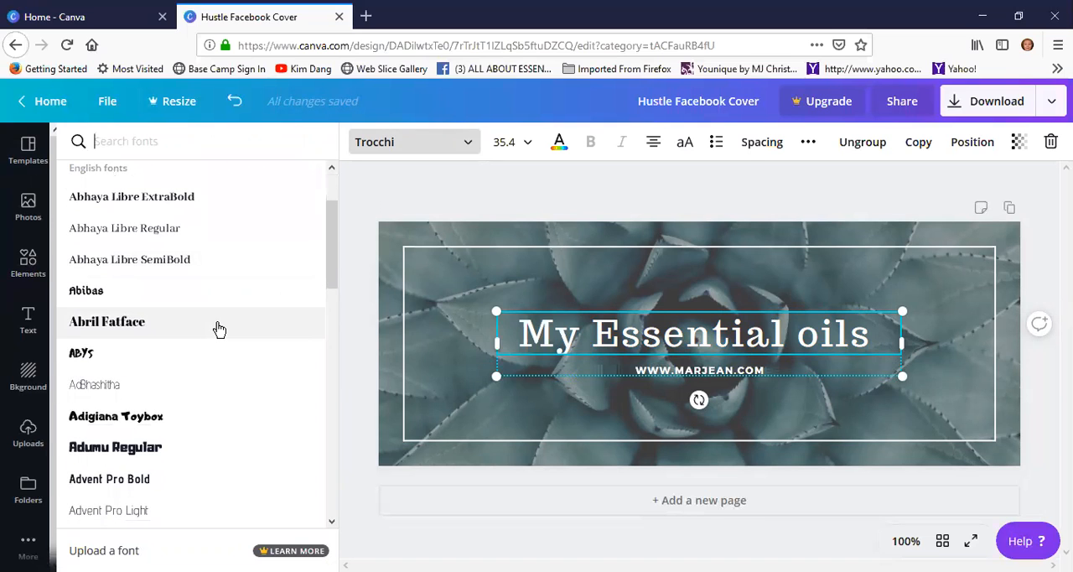
scroll(234, 330, "down", 6)
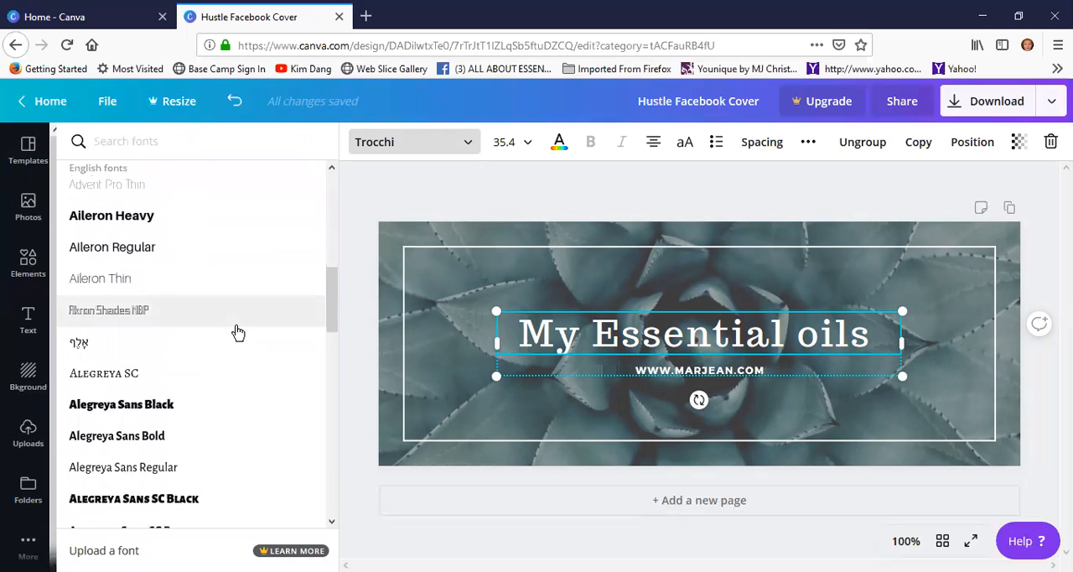
scroll(238, 332, "down", 6)
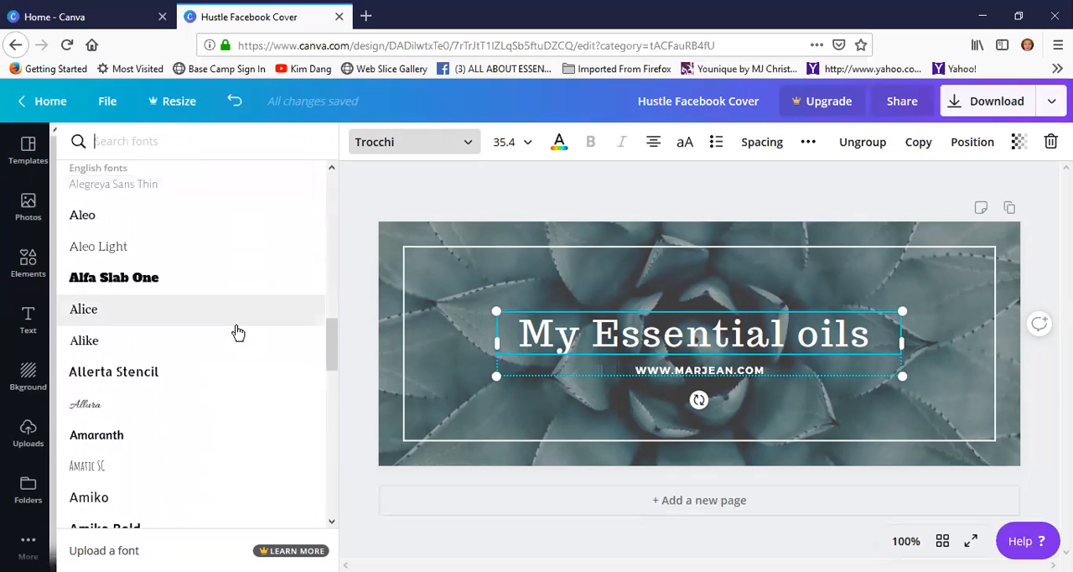
scroll(238, 332, "down", 2)
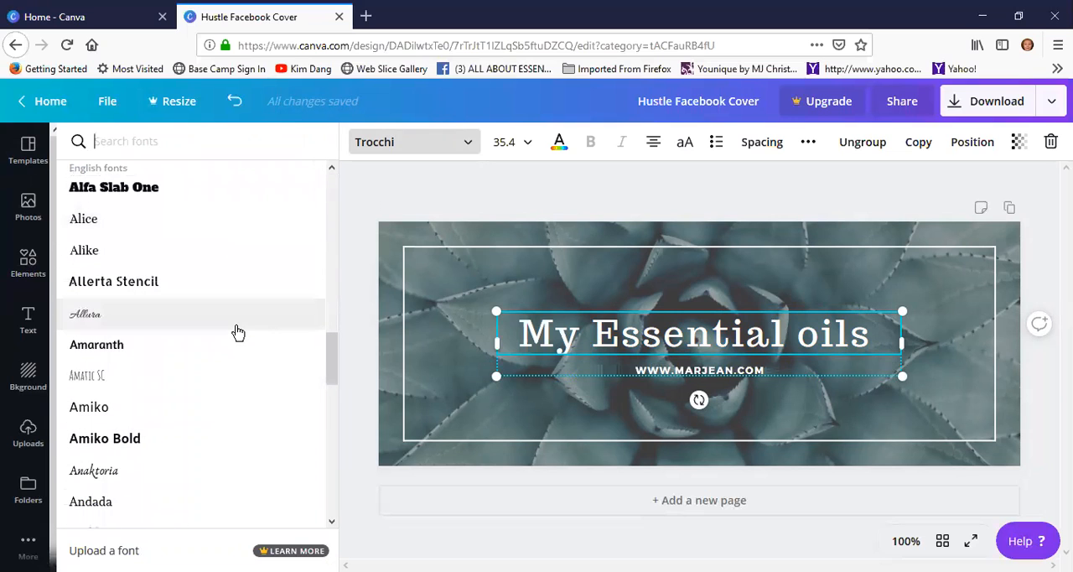
scroll(238, 332, "down", 5)
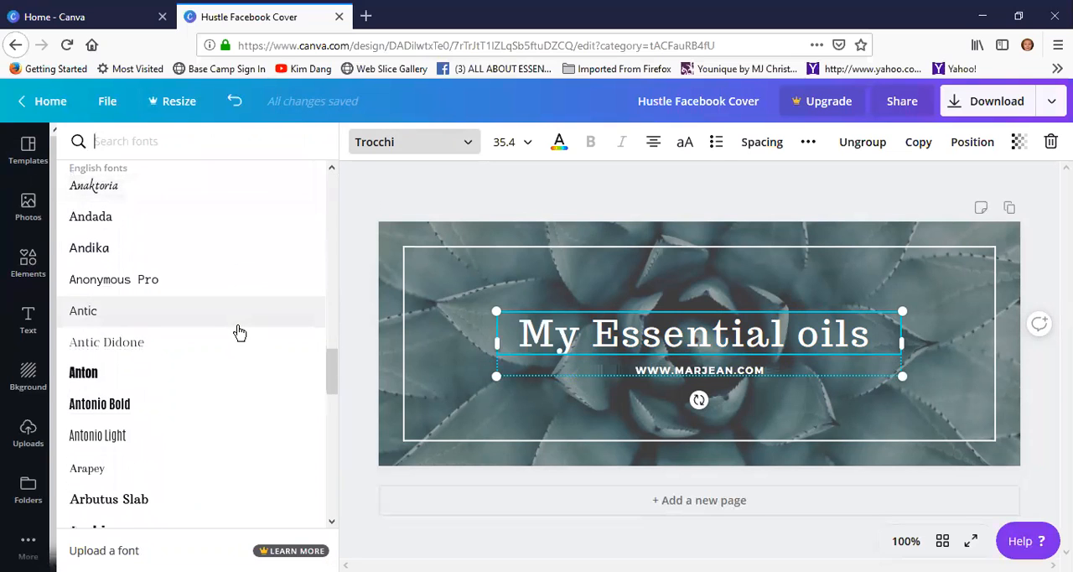
scroll(239, 333, "down", 3)
scroll(243, 335, "down", 3)
scroll(250, 340, "down", 3)
scroll(250, 340, "down", 2)
scroll(249, 340, "down", 5)
scroll(250, 340, "down", 4)
scroll(250, 339, "down", 7)
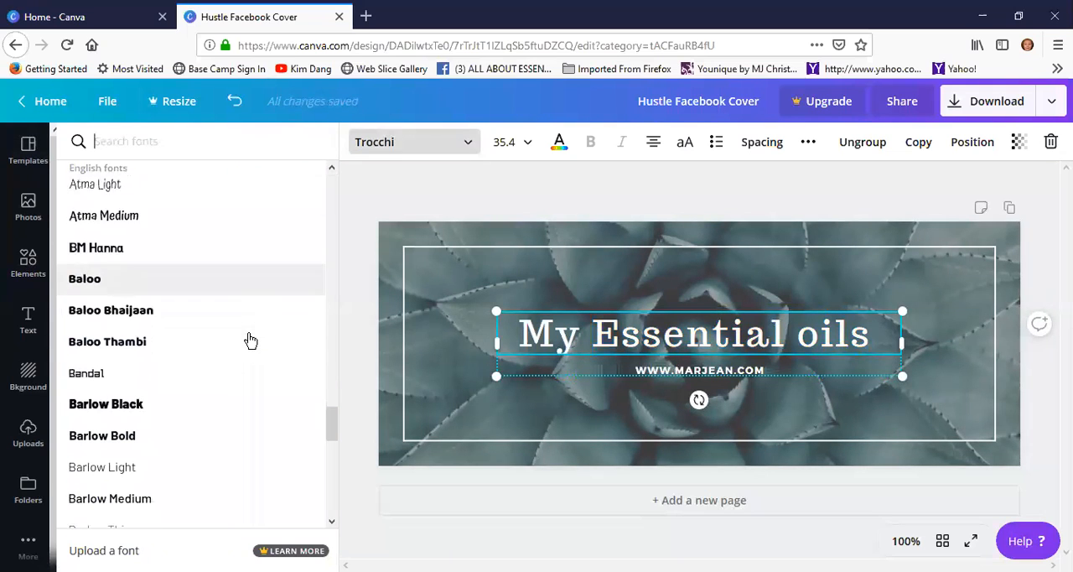
scroll(251, 339, "down", 9)
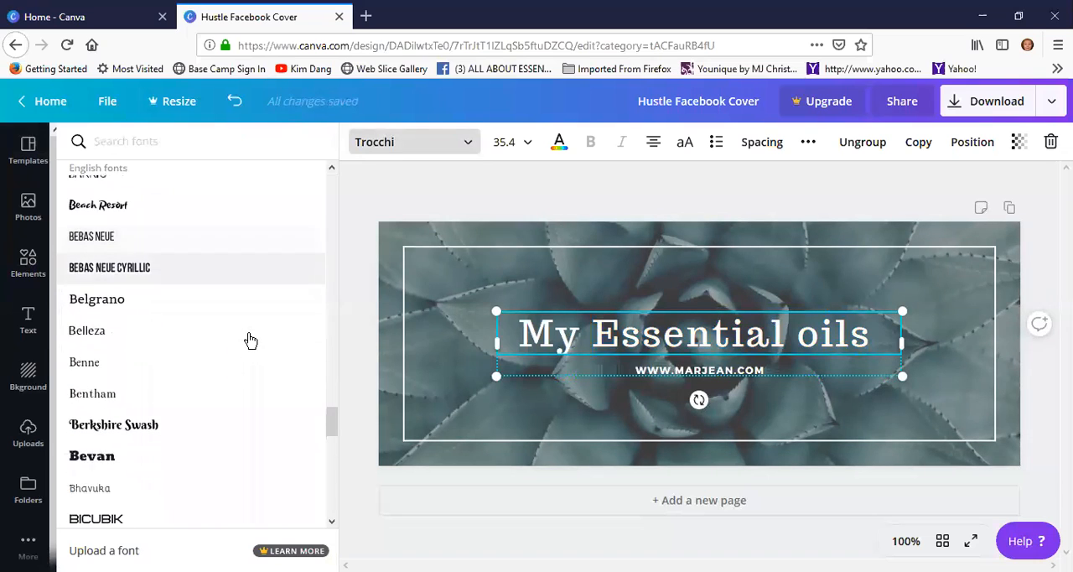
scroll(261, 338, "down", 10)
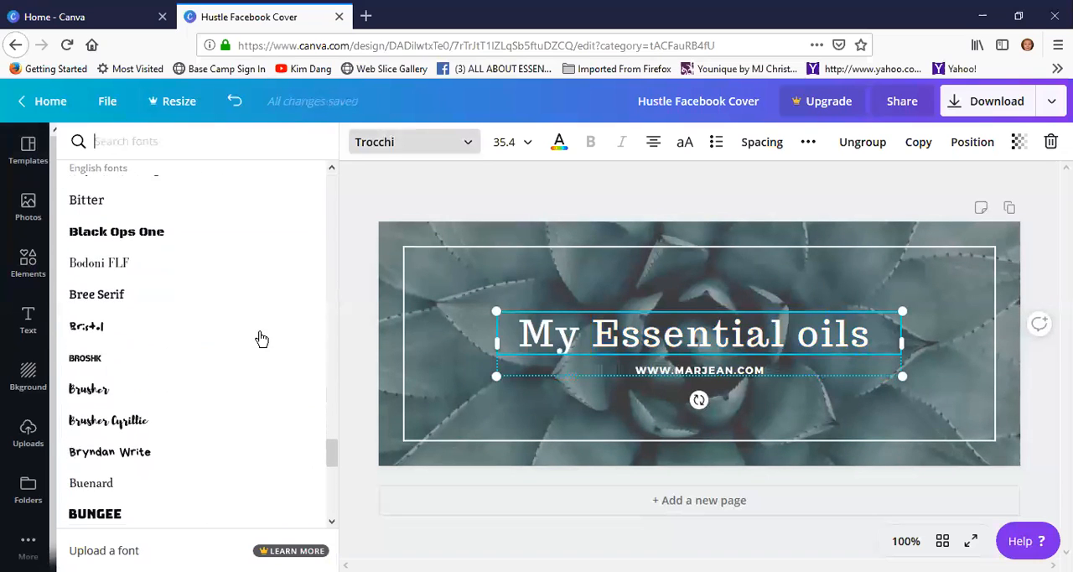
scroll(259, 339, "down", 9)
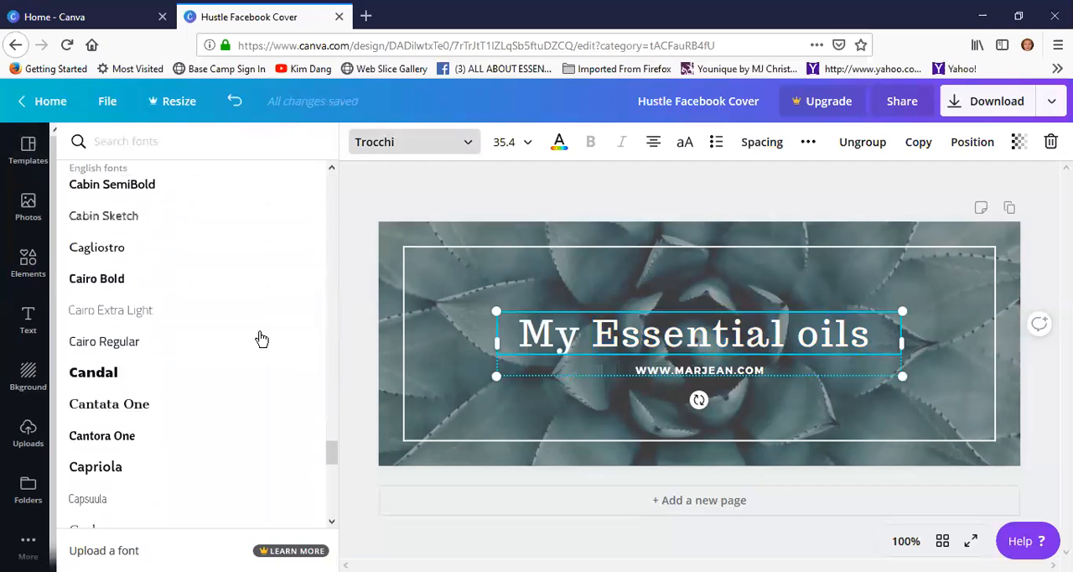
scroll(258, 338, "down", 2)
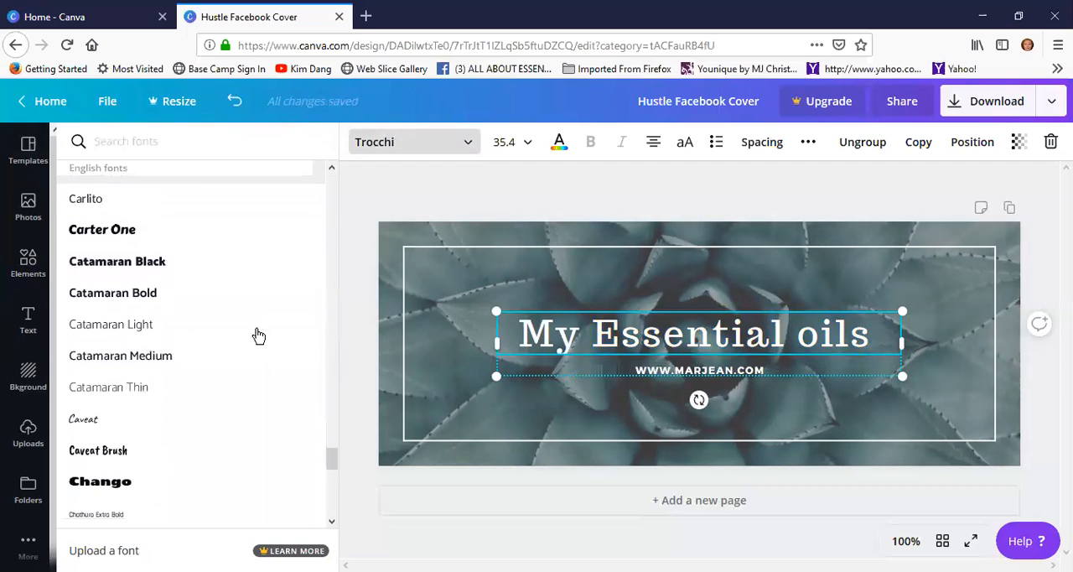
left_click(186, 241)
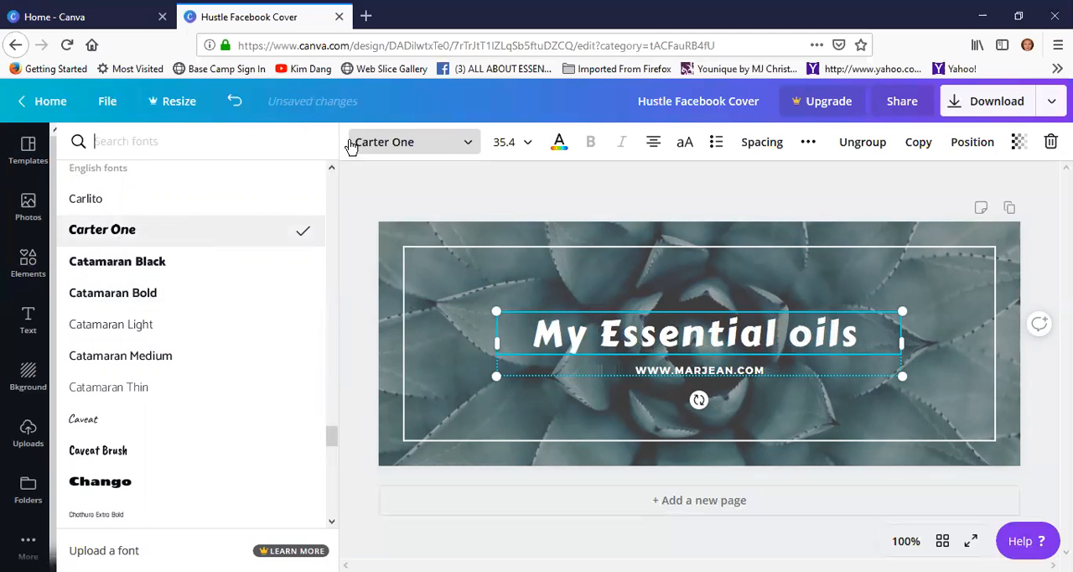
Change the font of the website address under the headline to Carter One
left_click(778, 370)
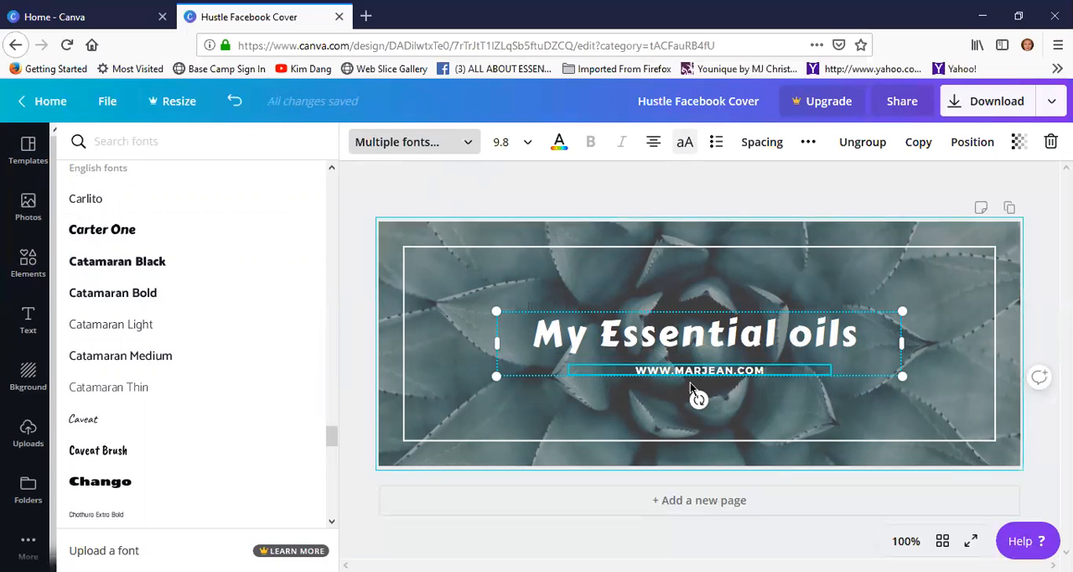
left_click(759, 369)
left_click_drag(767, 369, 662, 363)
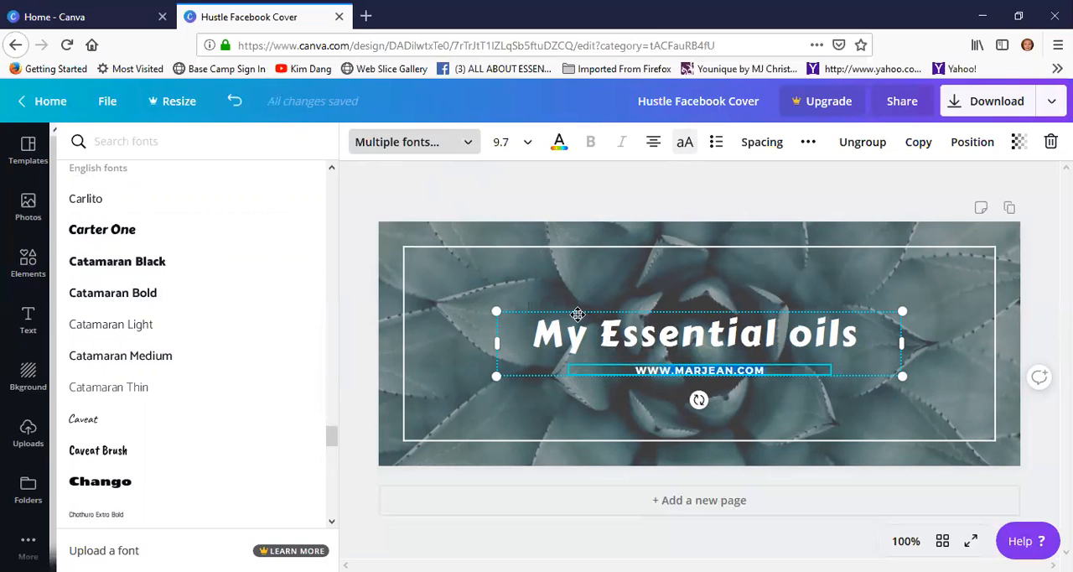
left_click(118, 233)
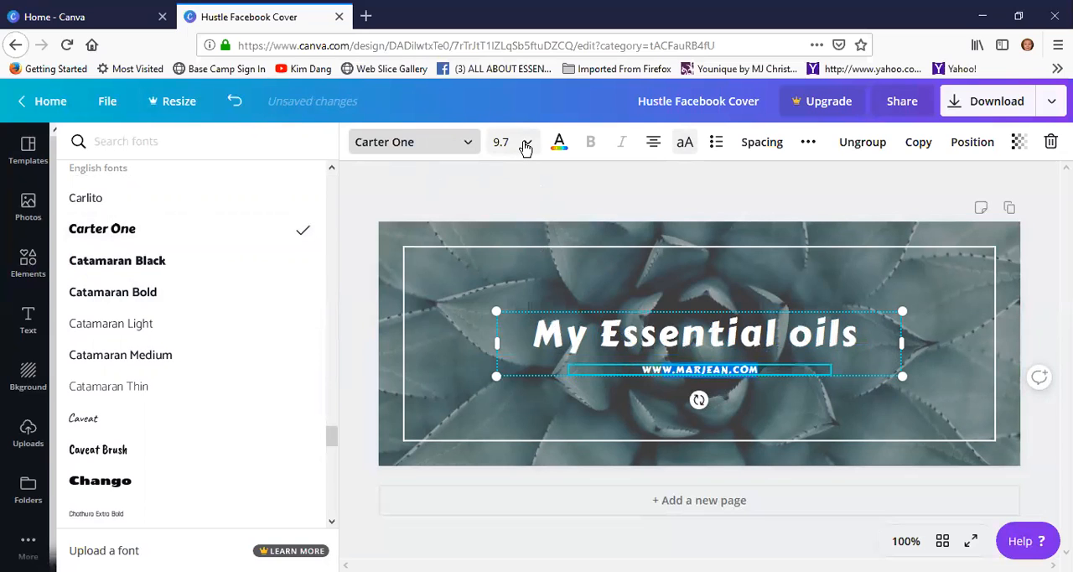
Try font size 18 on the whole headline, and set its size to 48
left_click(670, 348)
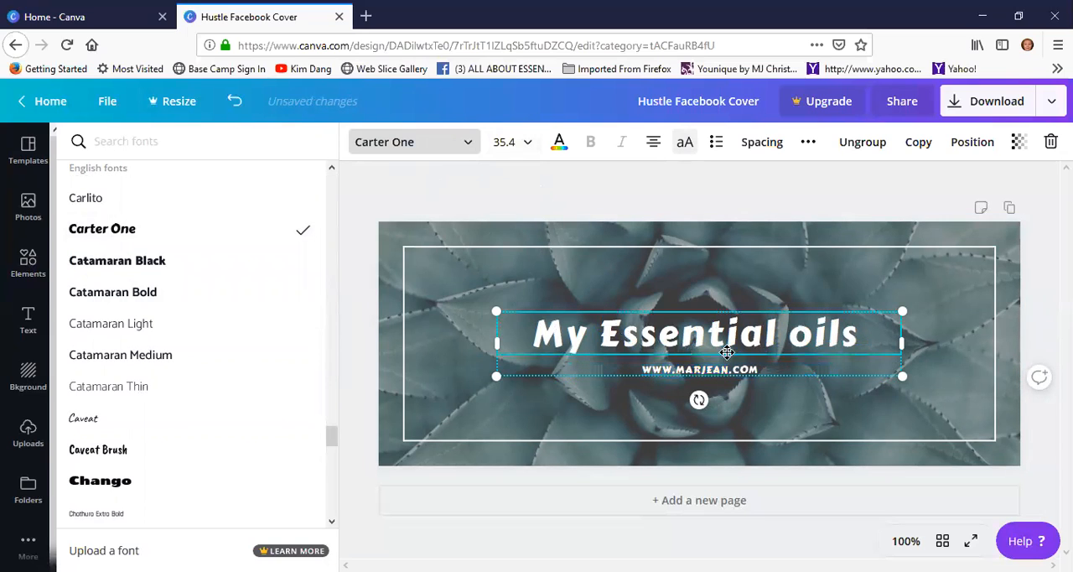
left_click(855, 334)
left_click_drag(859, 334, 487, 241)
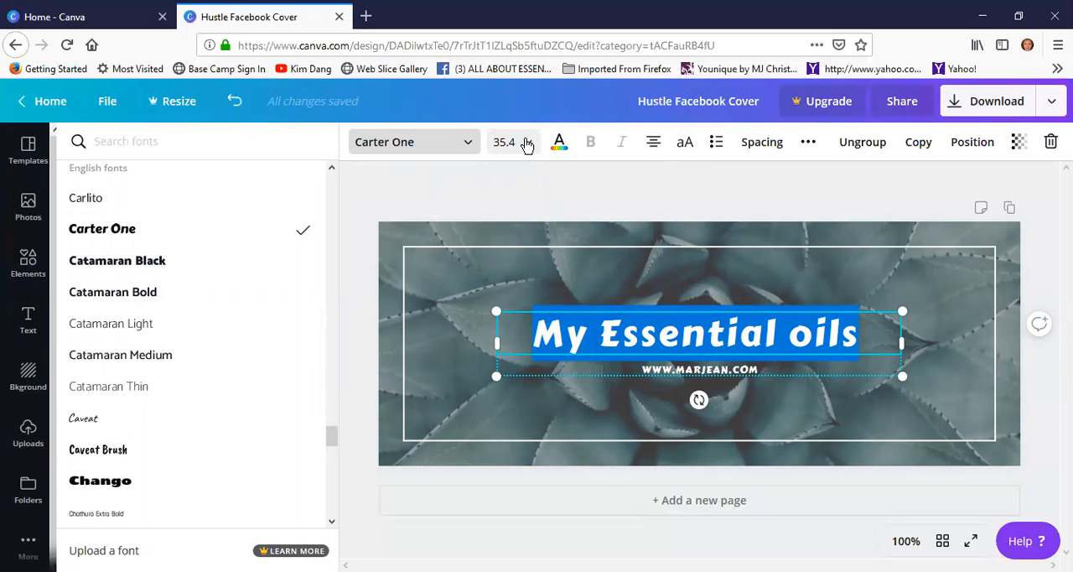
left_click(528, 149)
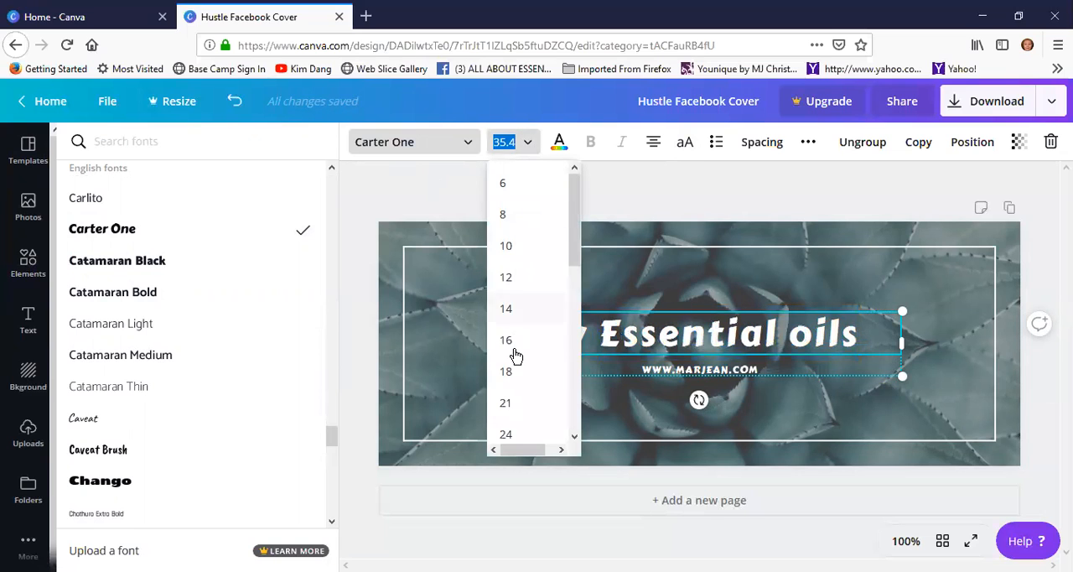
left_click(508, 373)
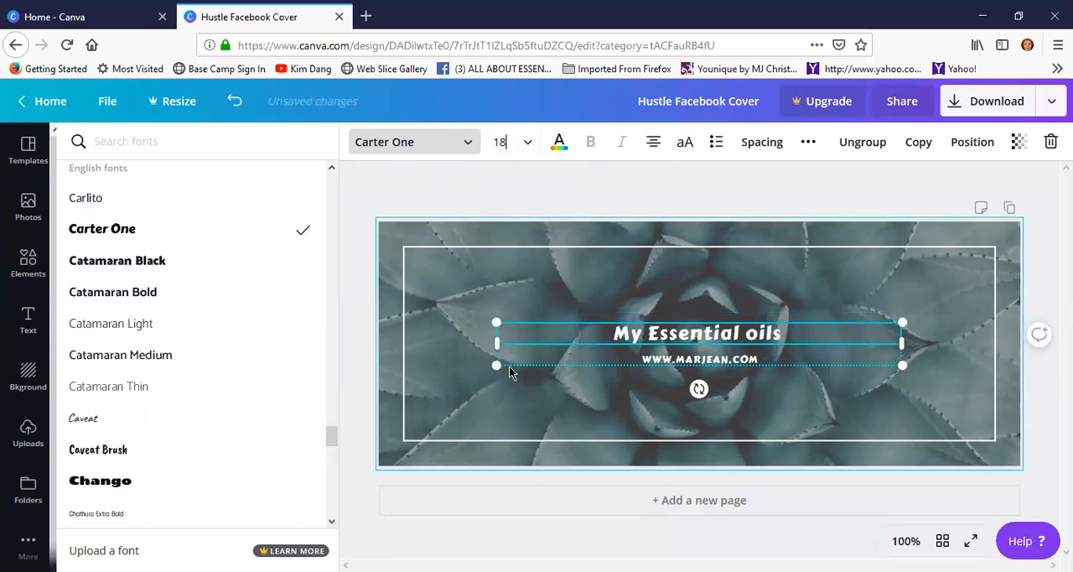
left_click(520, 143)
scroll(545, 315, "down", 3)
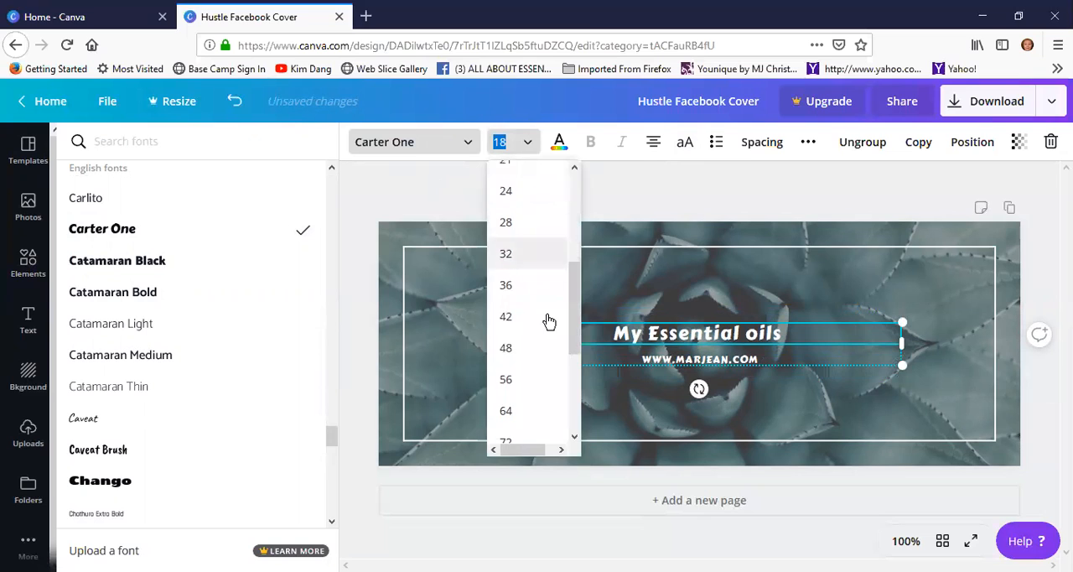
left_click(504, 346)
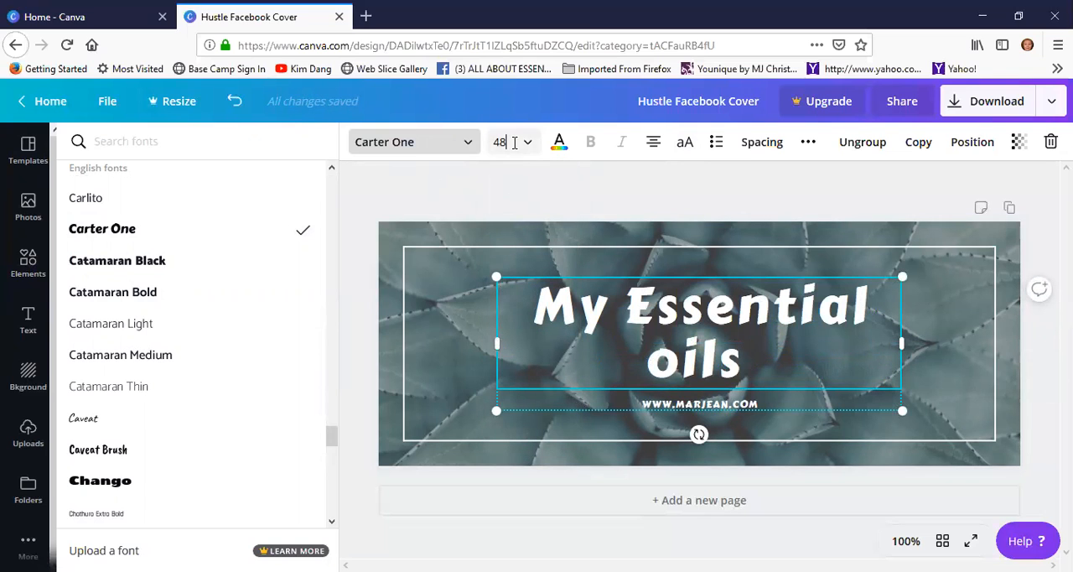
Set the font size of the website address under the headline to 16
left_click(772, 402)
left_click_drag(759, 404, 637, 403)
left_click(527, 144)
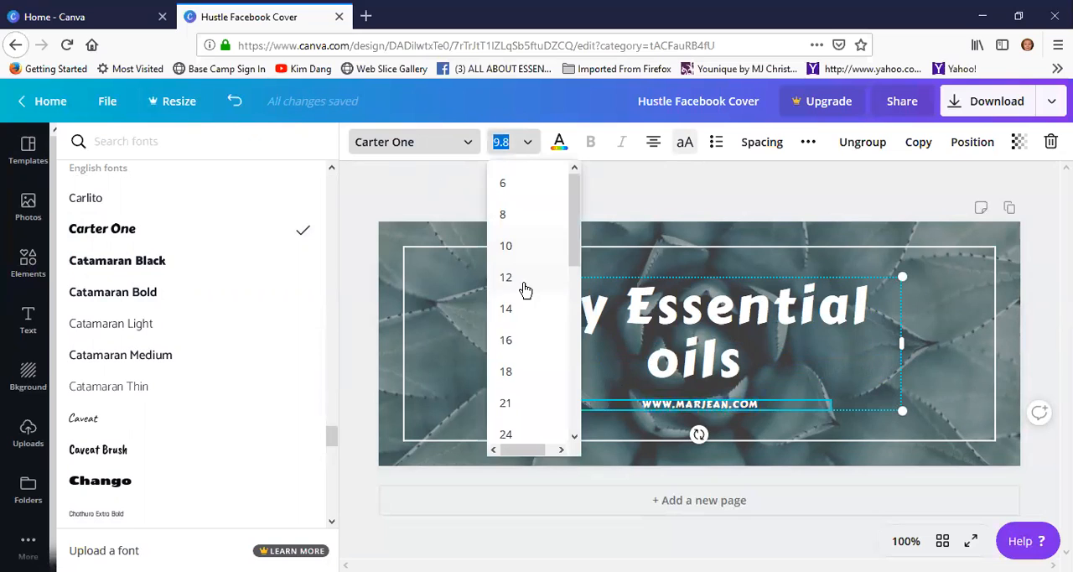
left_click(506, 336)
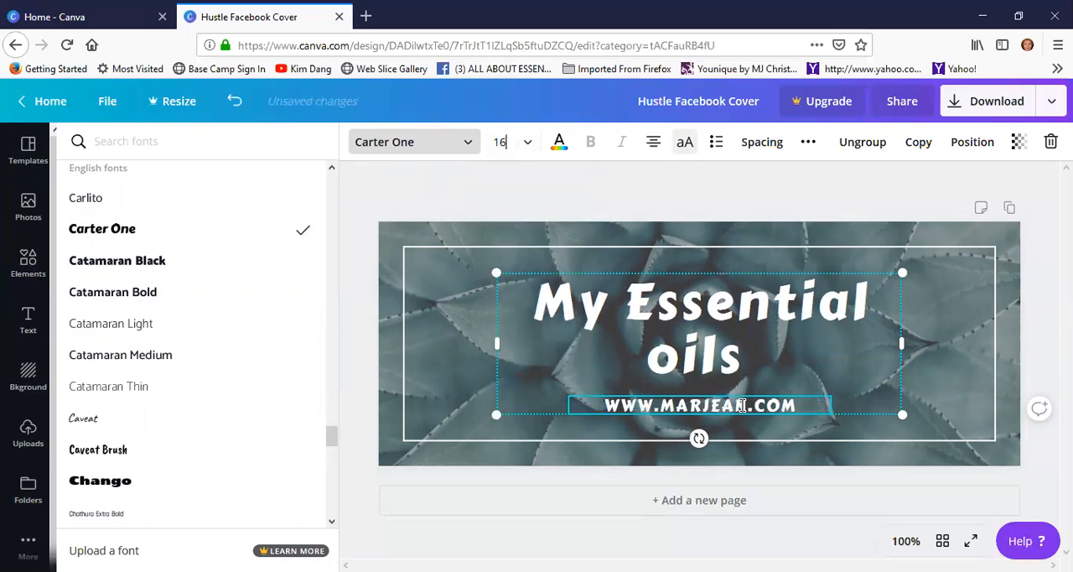
left_click(802, 358)
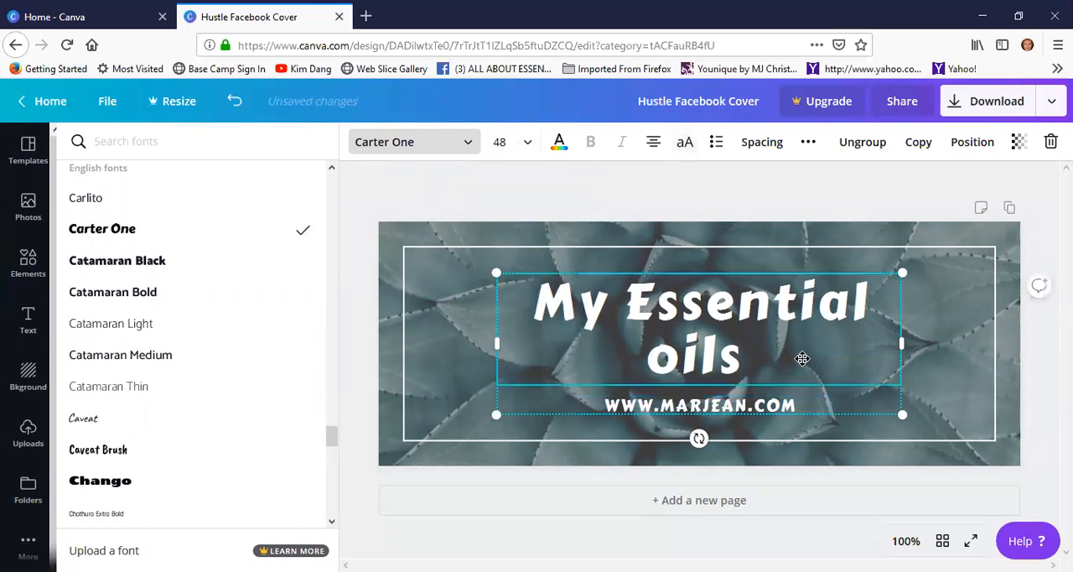
Try a transparency of 44 on the background succulent photo, and set it to 88
left_click(830, 232)
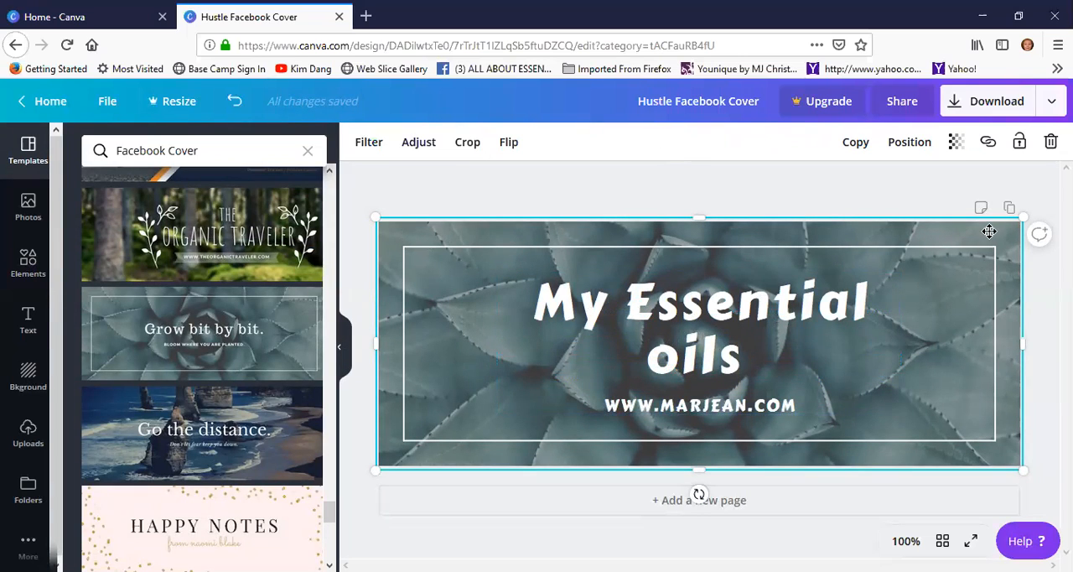
left_click(956, 145)
left_click(857, 184)
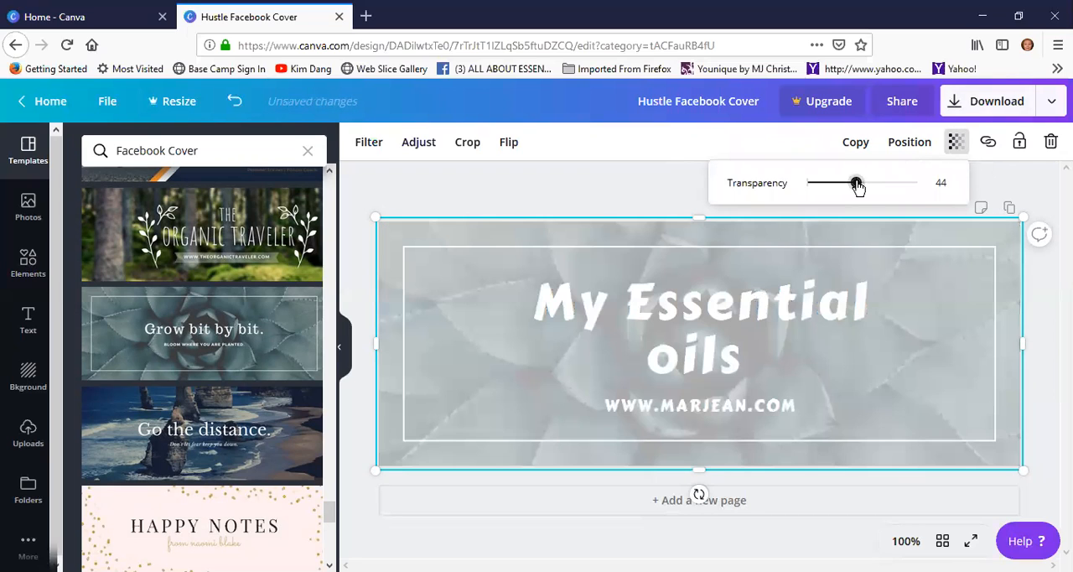
left_click_drag(856, 186, 910, 184)
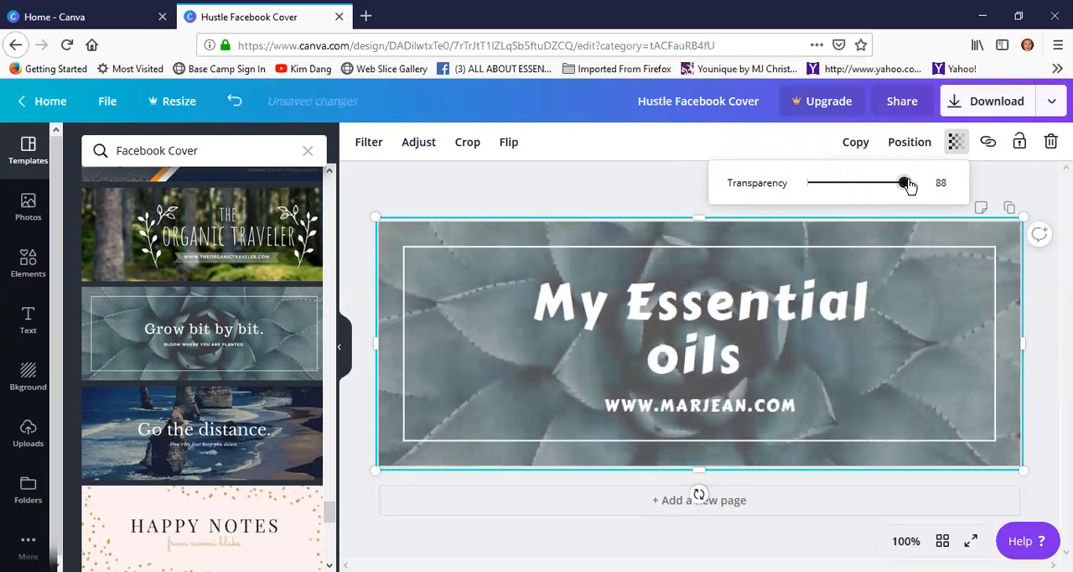
left_click(956, 141)
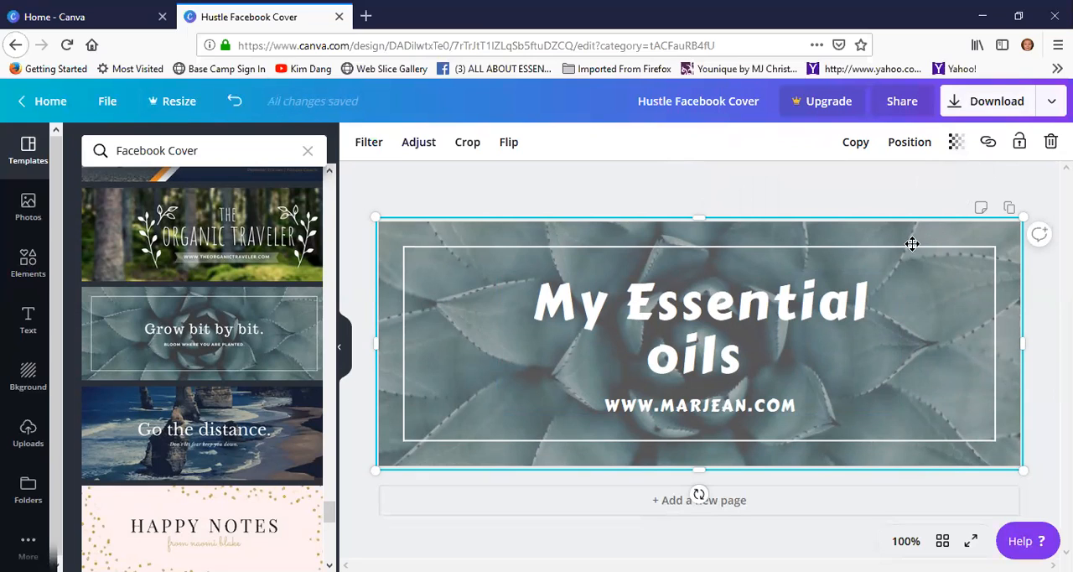
Try the layer order options on the background photo: to front, one level backward, and to back
left_click(908, 145)
left_click(672, 225)
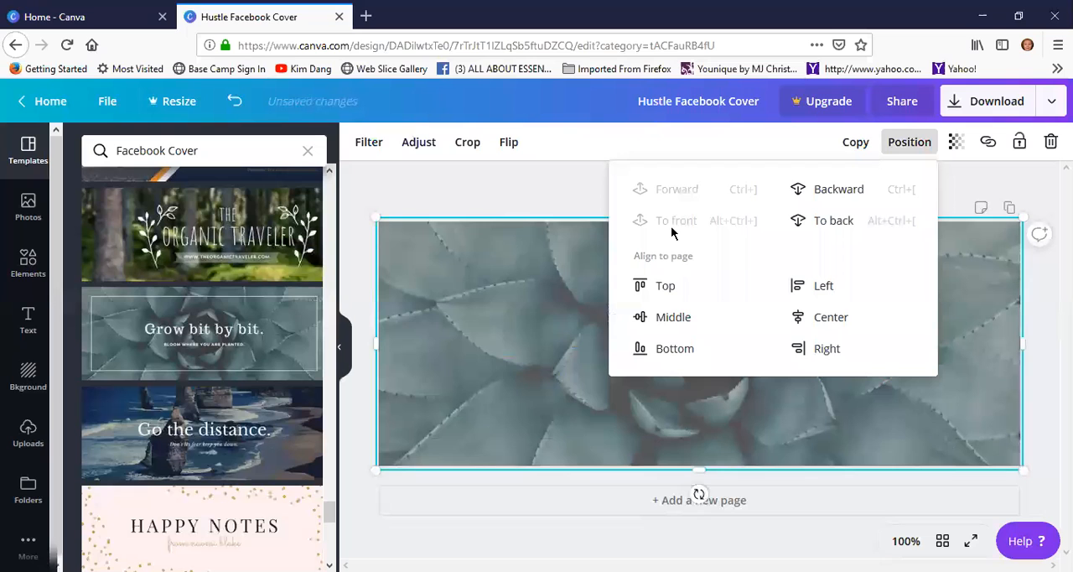
left_click(831, 194)
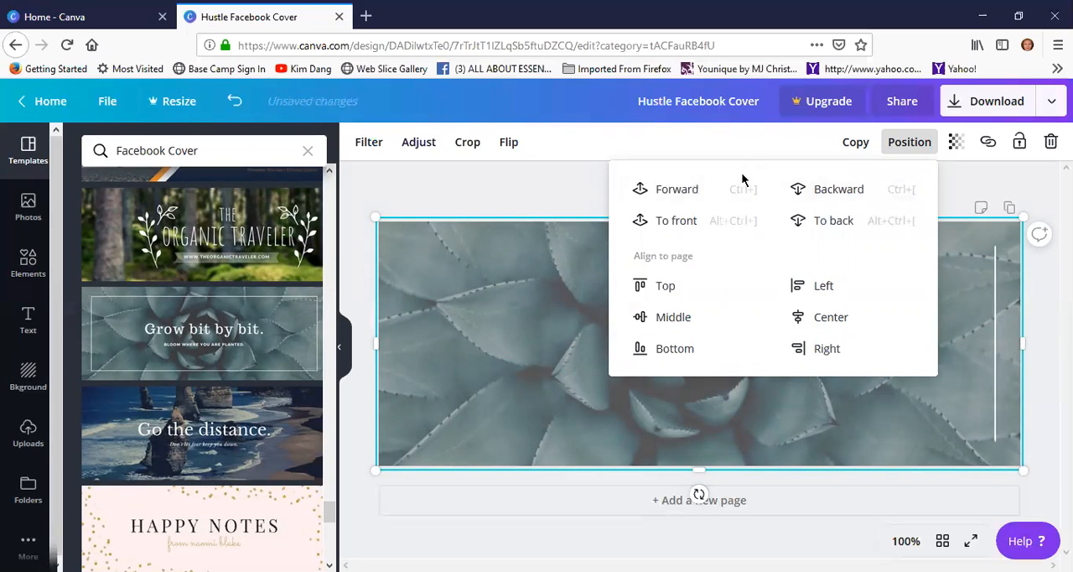
left_click(827, 220)
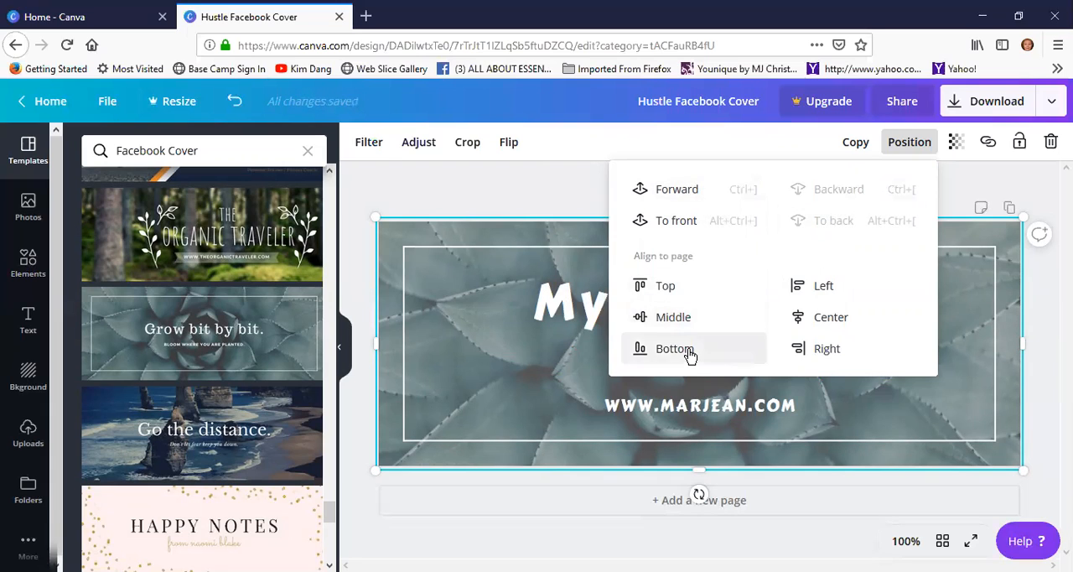
Align the background photo to the page's bottom and left edges, trying right and center alignment in between
left_click(686, 352)
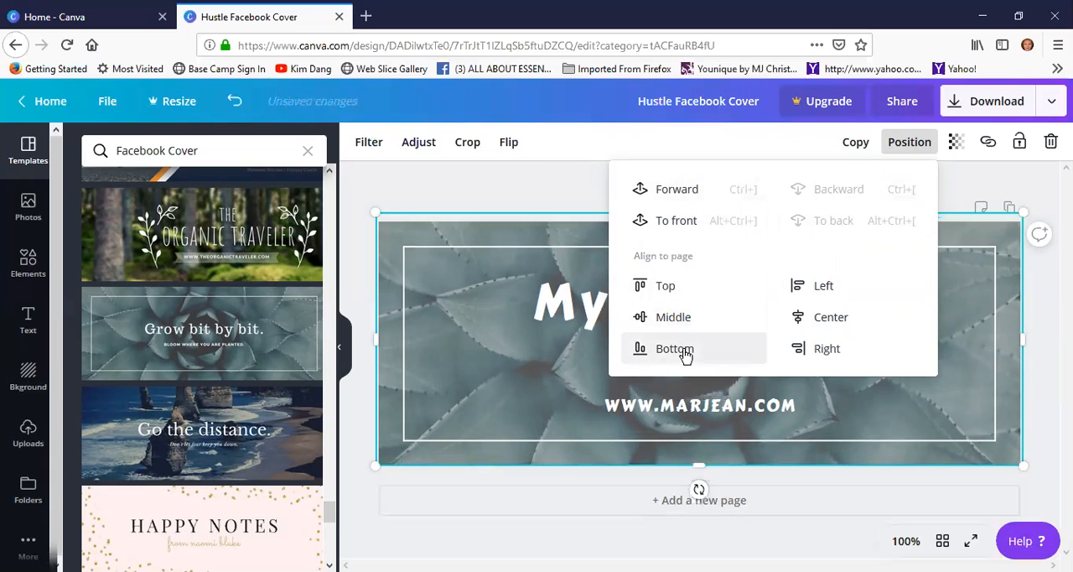
left_click(826, 352)
left_click(836, 321)
left_click(834, 291)
left_click(910, 146)
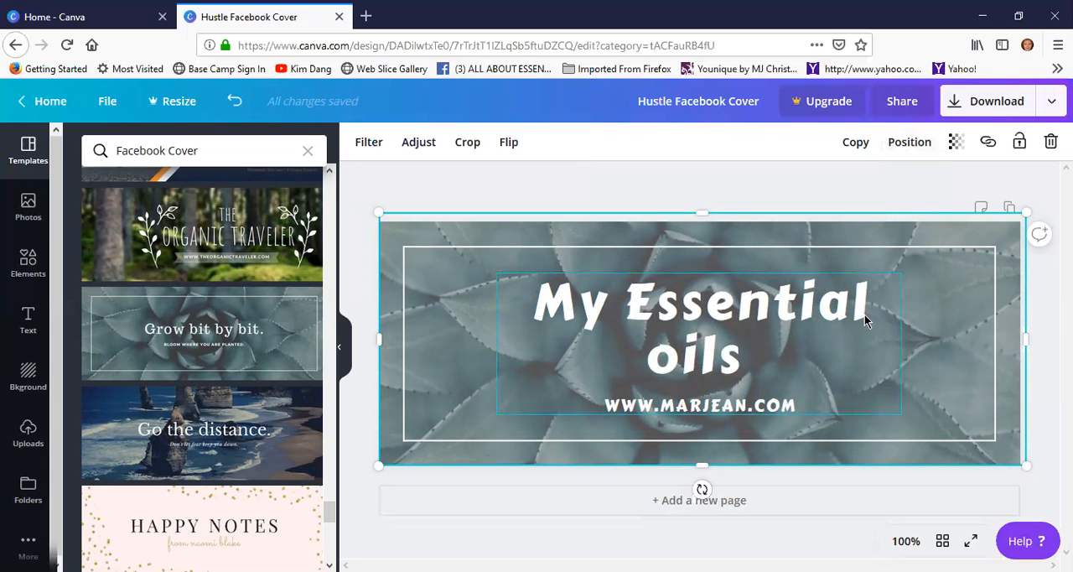
Move the headline and website text group slightly down, and set the headline "My Essential oils" to font size 28
left_click(842, 284)
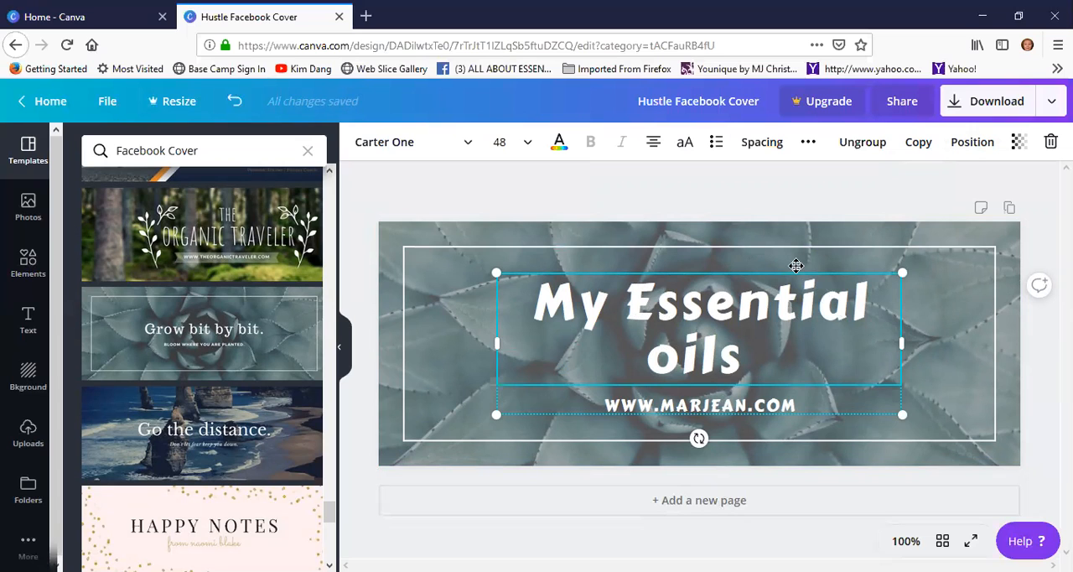
mouse_move(730, 273)
left_mouse_down()
mouse_move(726, 291)
mouse_move(731, 282)
left_mouse_up()
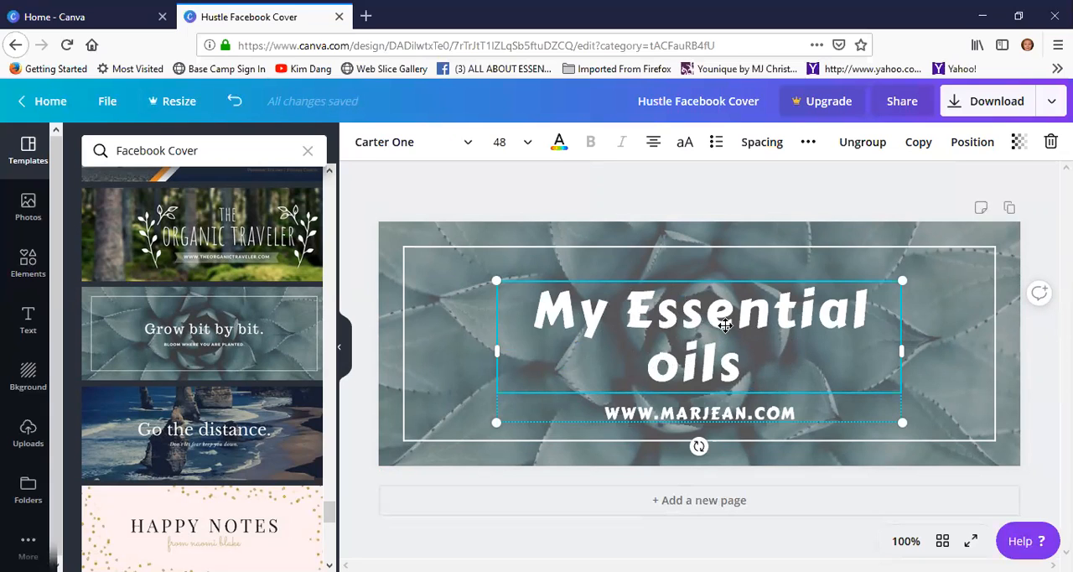
left_click(774, 369)
left_click_drag(775, 369, 498, 279)
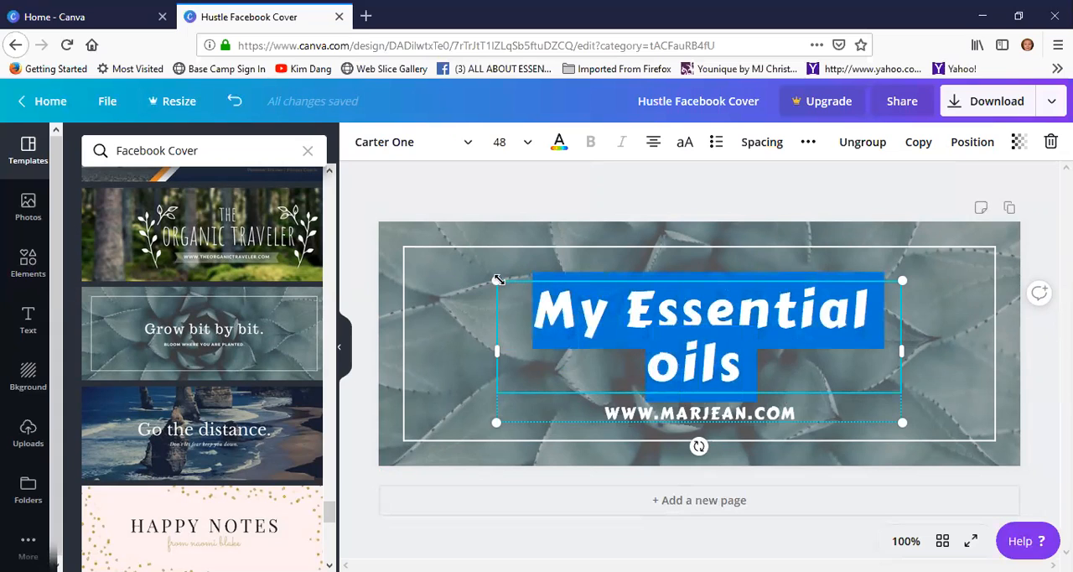
left_click(527, 144)
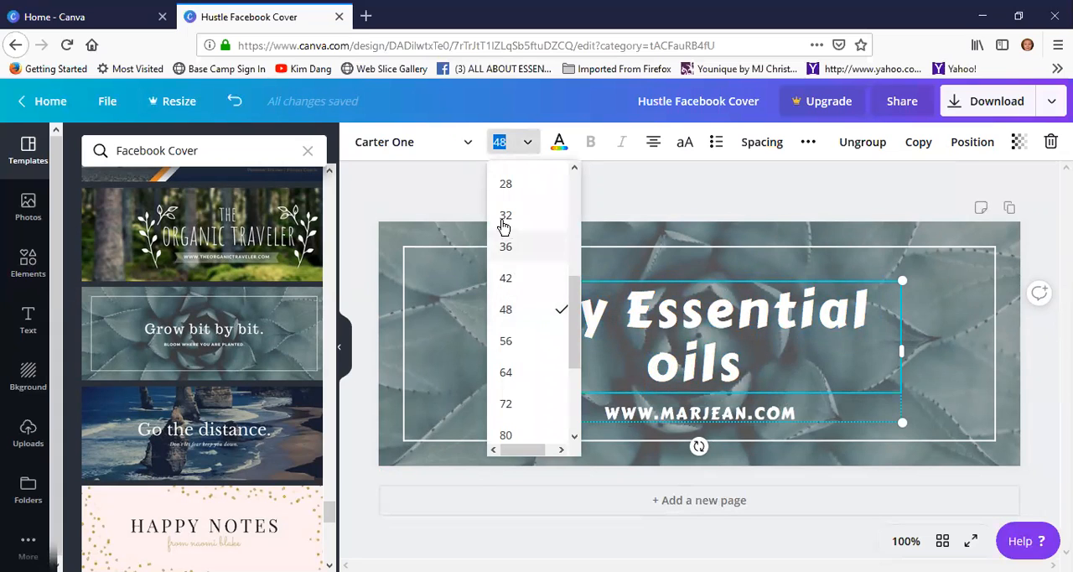
left_click(506, 183)
Reduce the font size of the website address and move the text group a little lower on the cover
left_click(742, 373)
left_click_drag(799, 376, 584, 373)
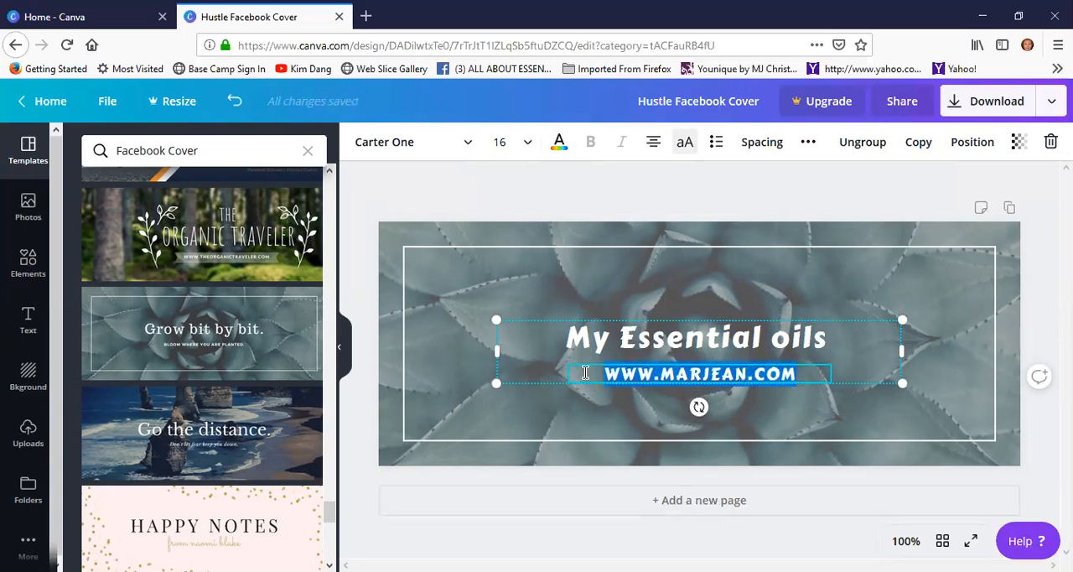
left_click(528, 143)
left_click(506, 247)
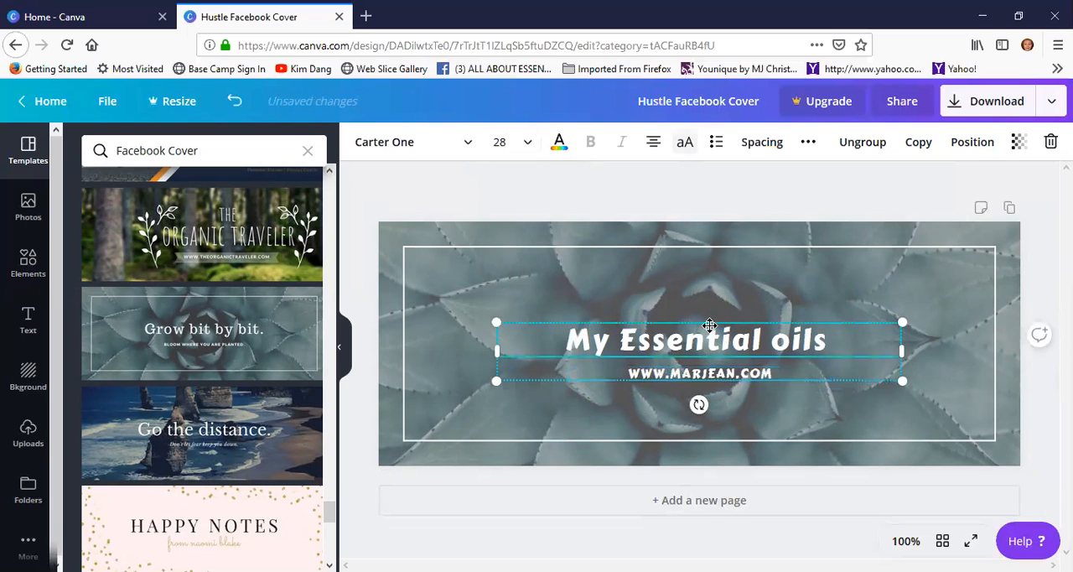
left_click_drag(709, 324, 709, 340)
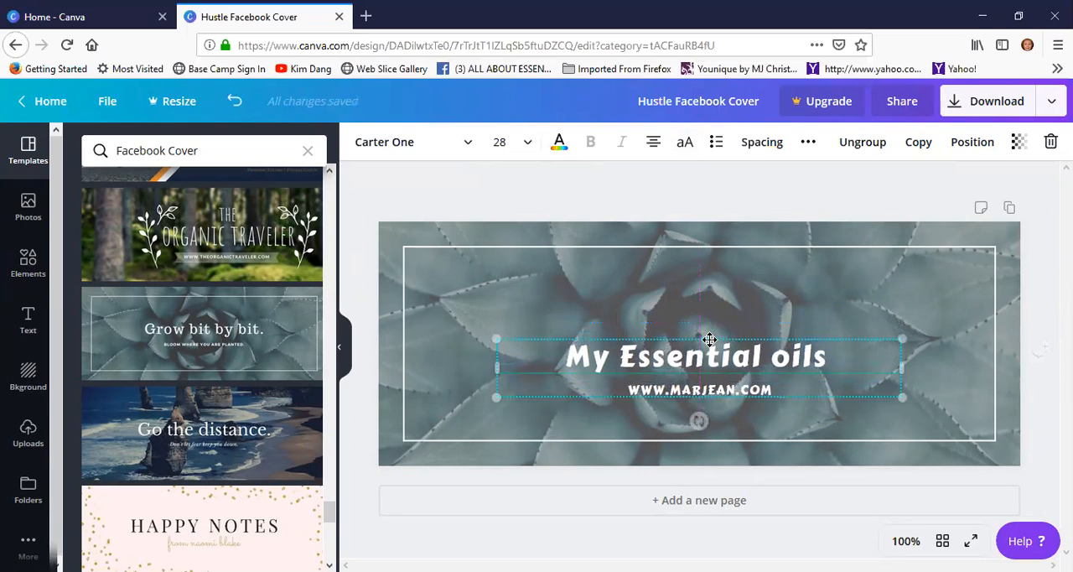
left_click(444, 344)
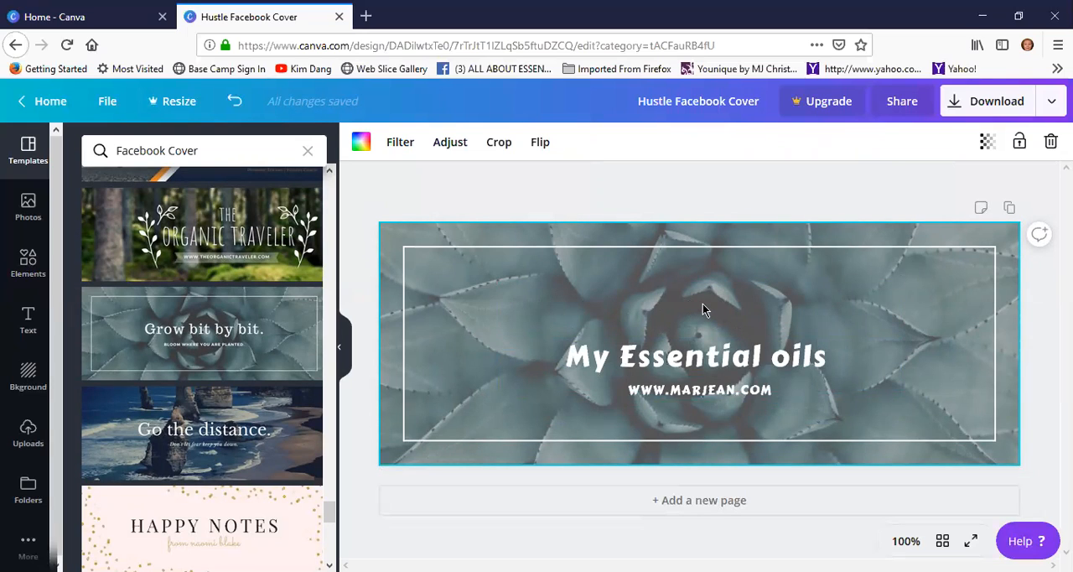
Download the cover design as a JPG and save the file Hustle Facebook Cover.jpg to the computer
left_click(989, 104)
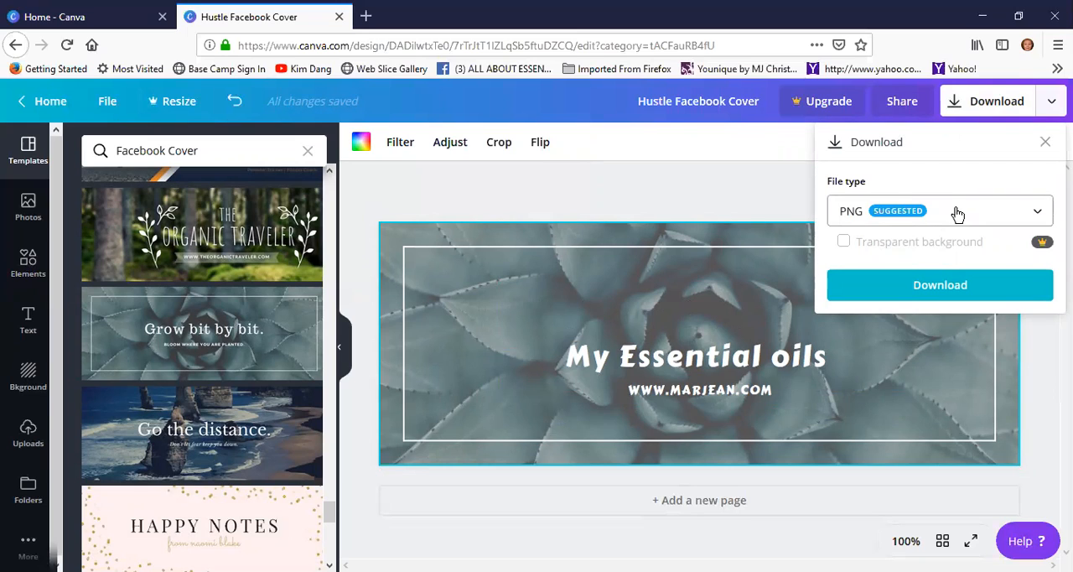
left_click(1036, 218)
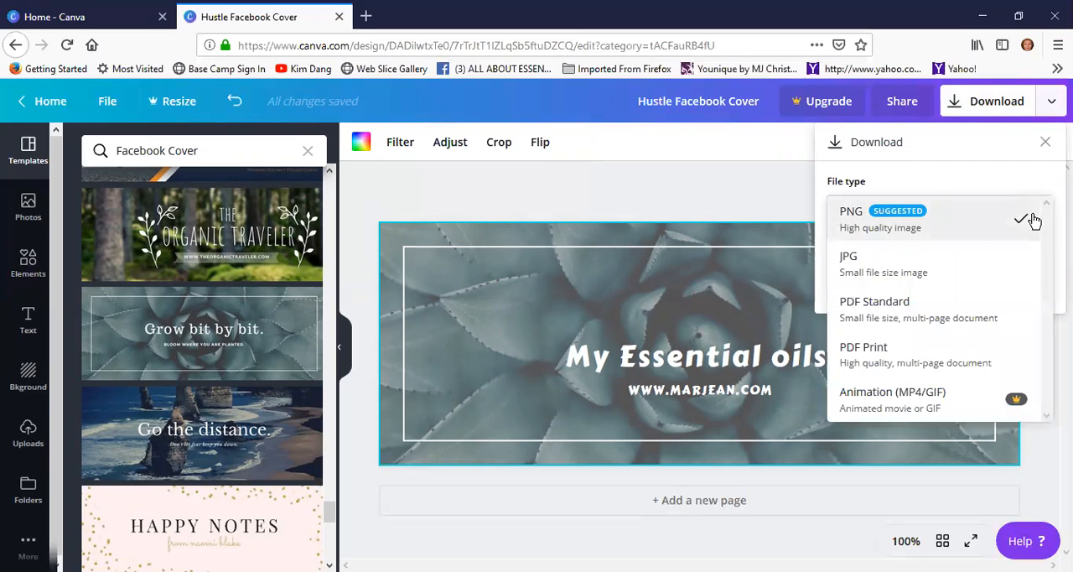
left_click(868, 266)
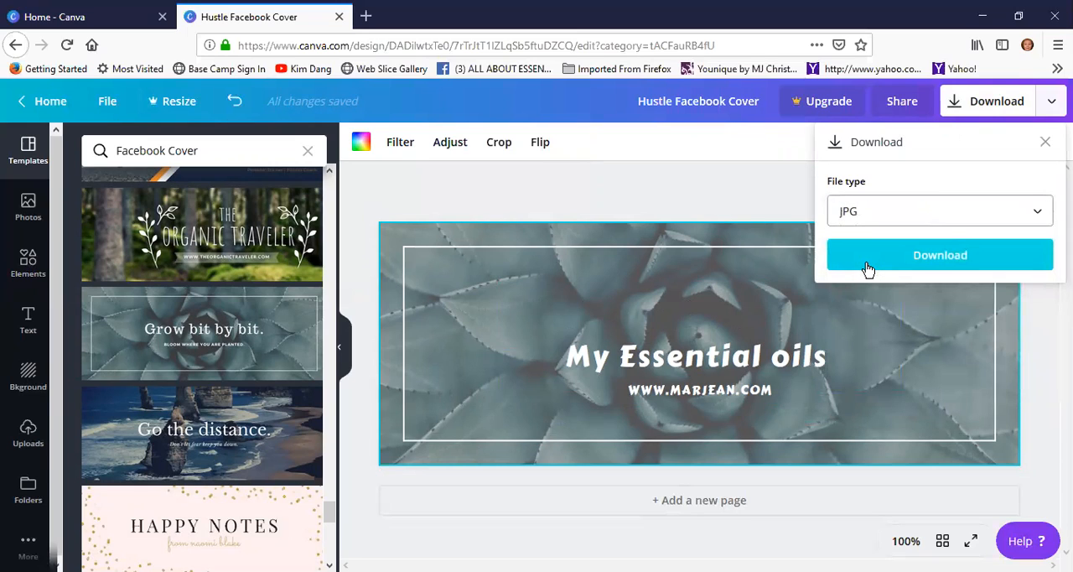
left_click(938, 257)
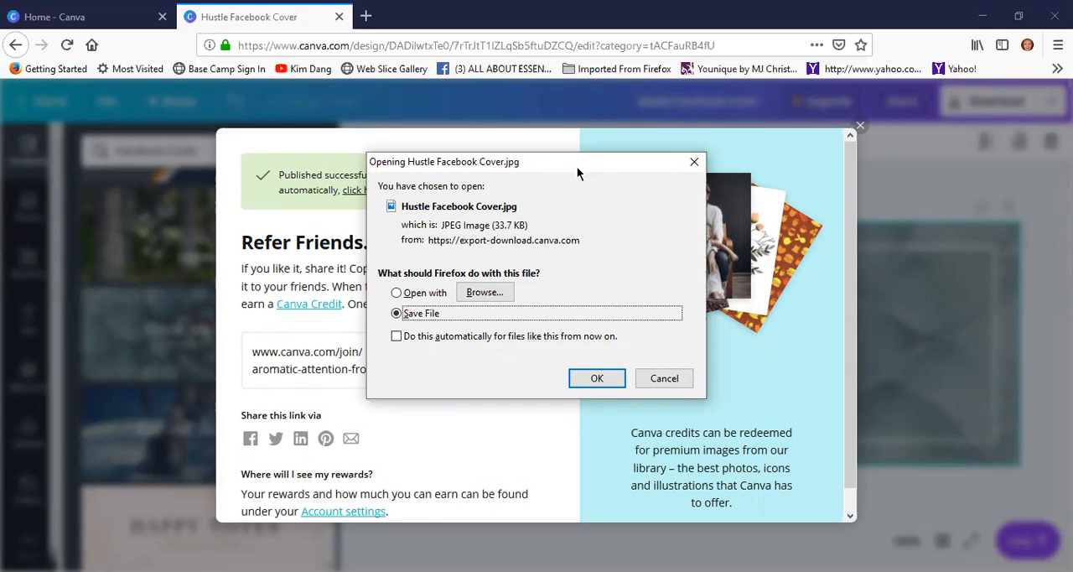
left_click_drag(577, 165, 837, 183)
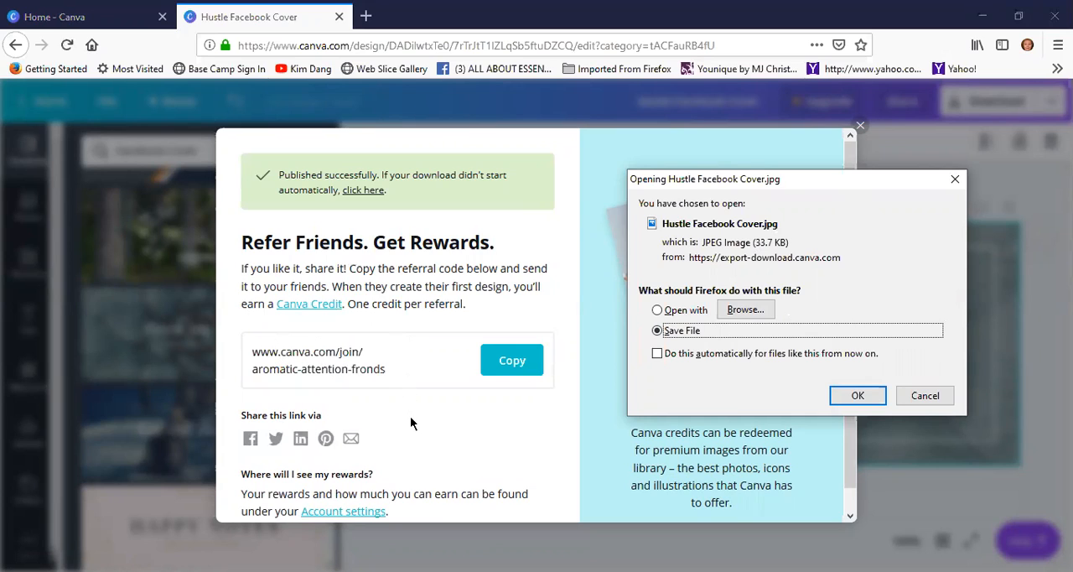
scroll(436, 427, "down", 1)
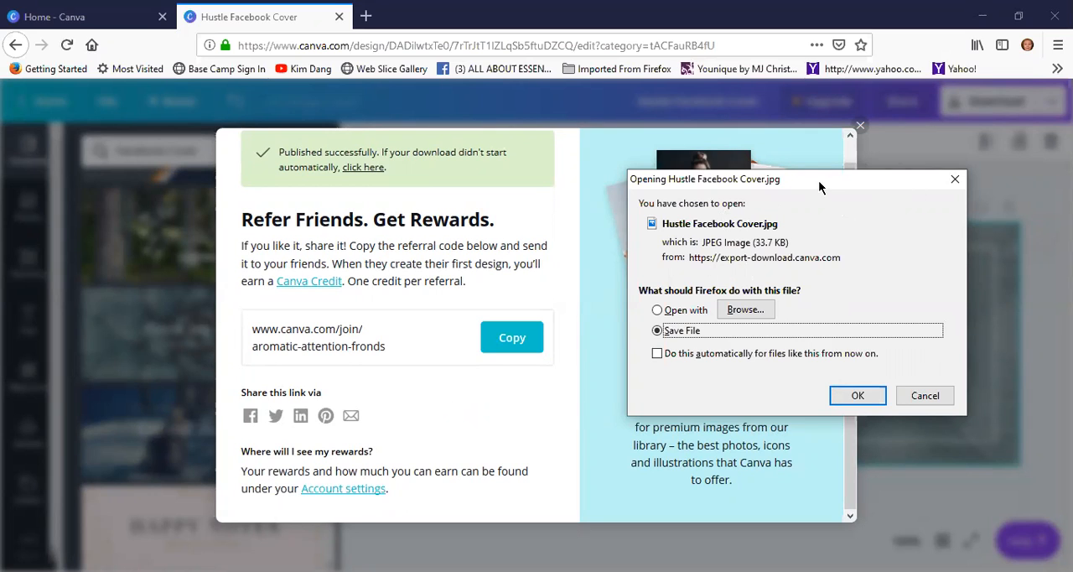
left_click_drag(819, 182, 429, 175)
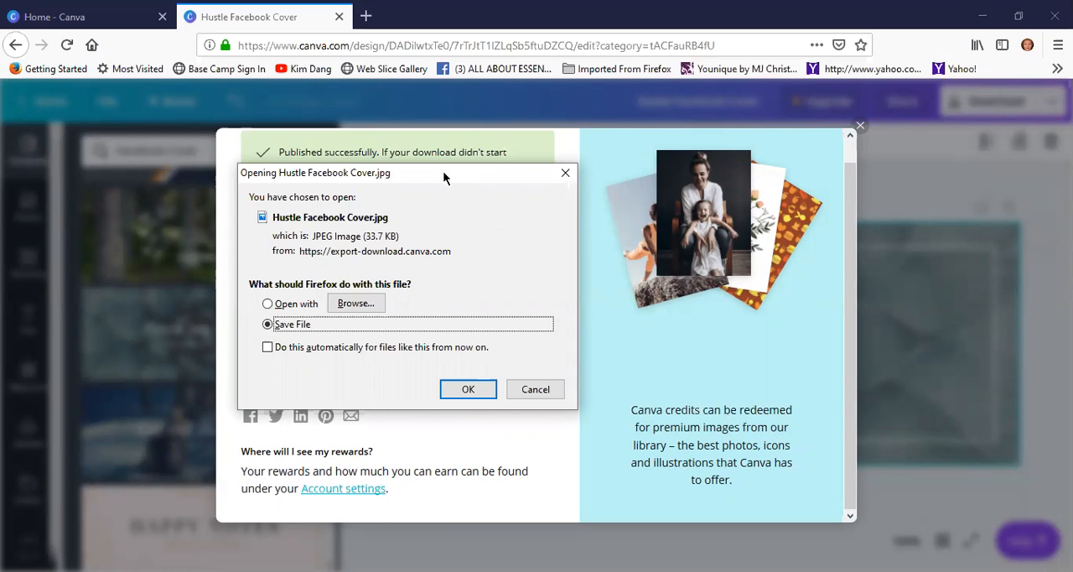
left_click_drag(444, 176, 692, 162)
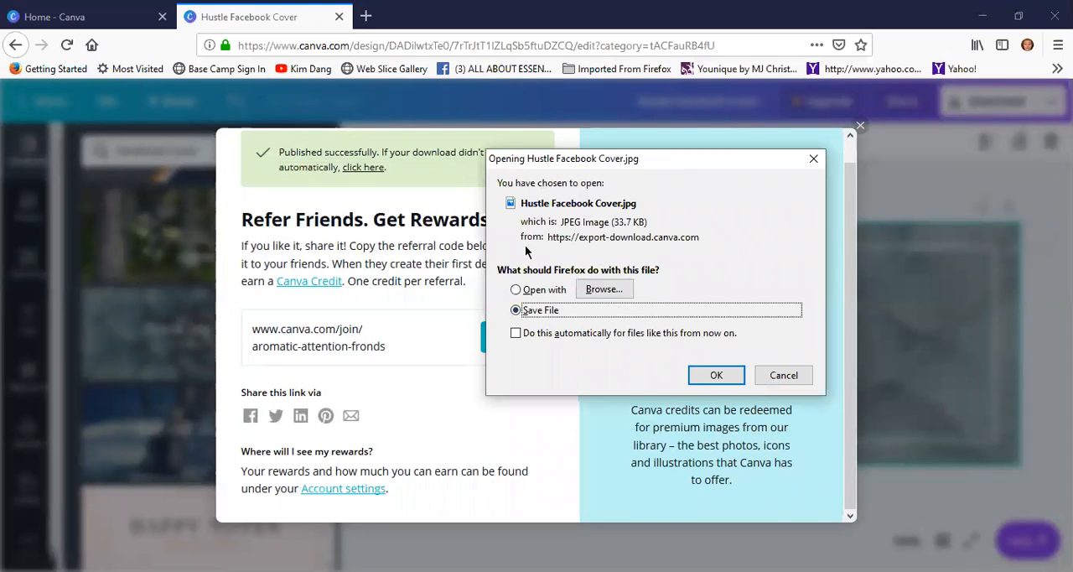
left_click(717, 375)
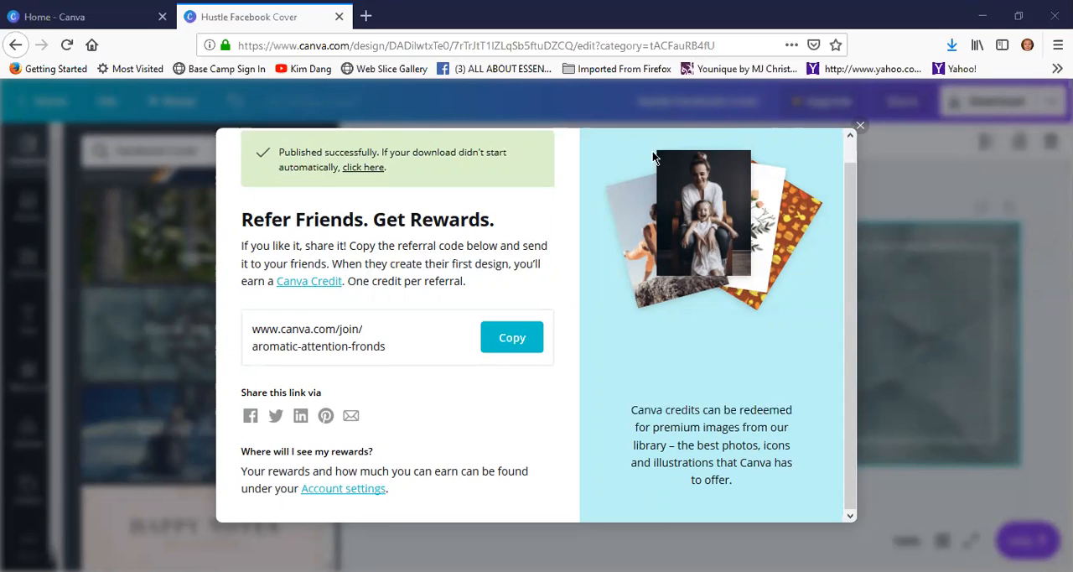
Check the browser's recent downloads for Hustle Facebook Cover.jpg, and close the referral message over the design
left_click(950, 47)
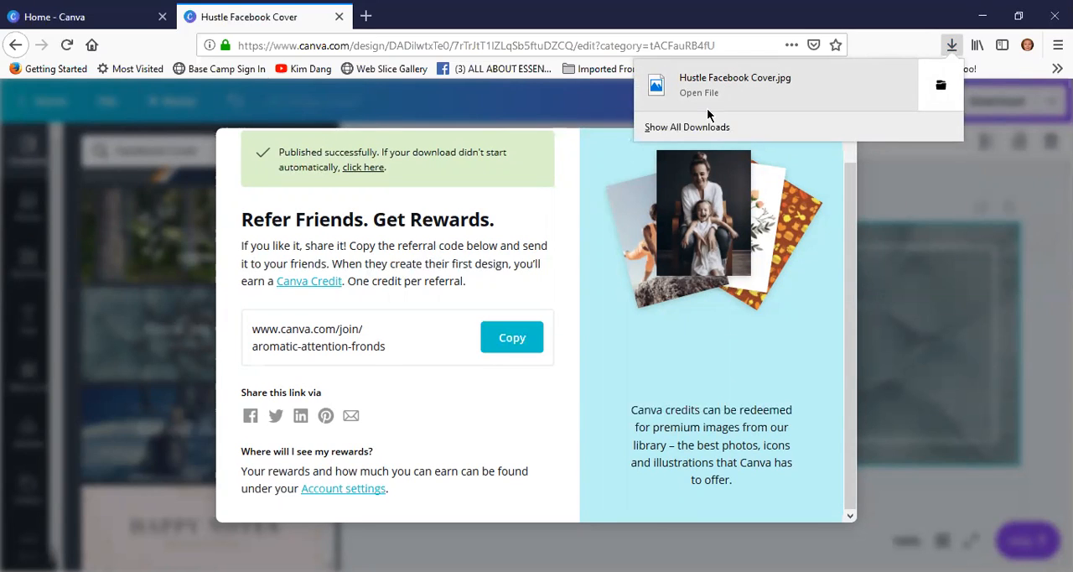
left_click(706, 108)
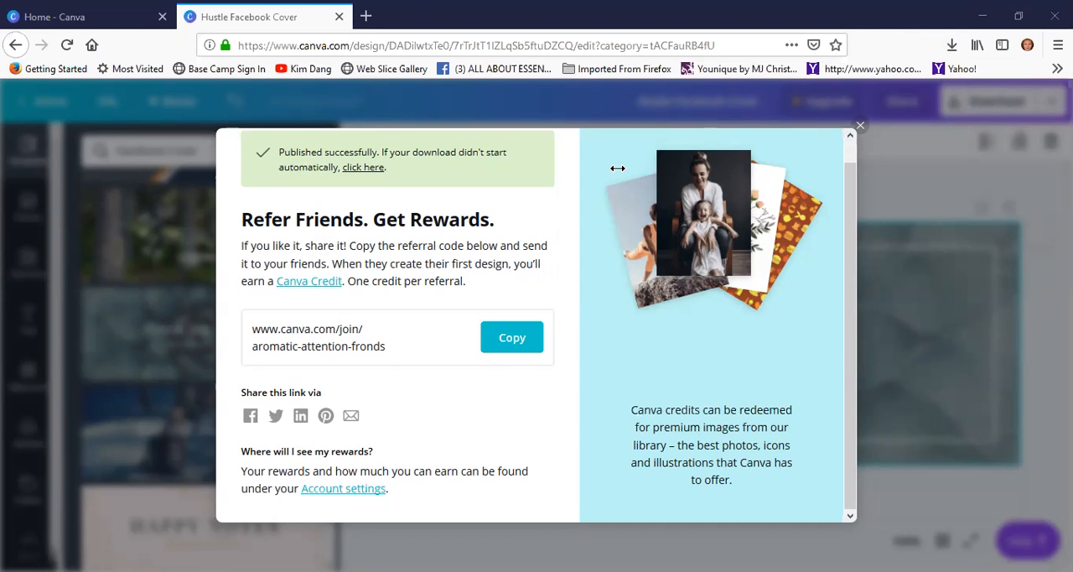
left_click(859, 126)
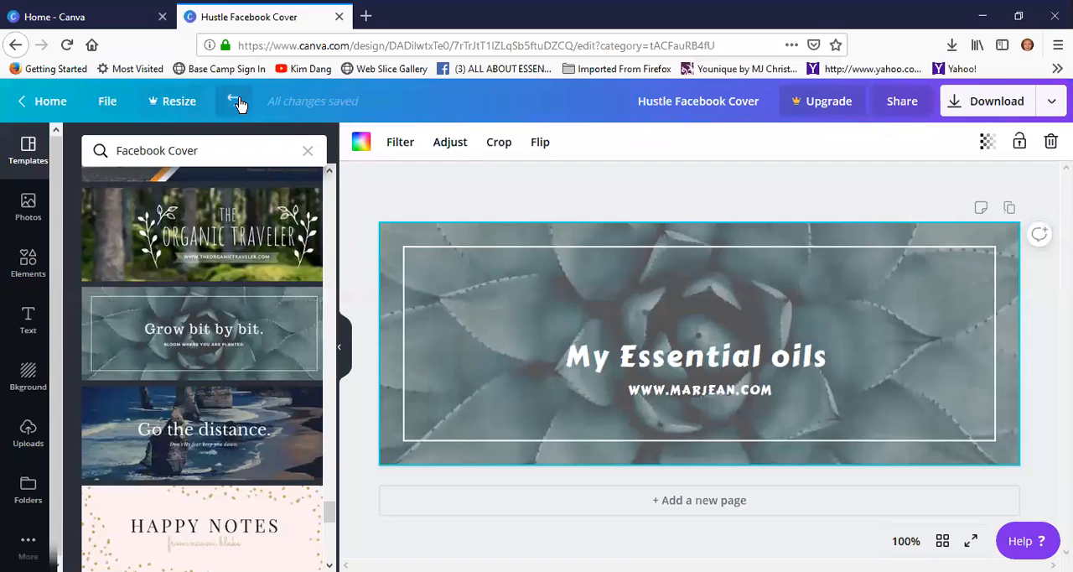
Return to the Canva home page, look over the design types and template samples, and create a new Social Media design
left_click(50, 101)
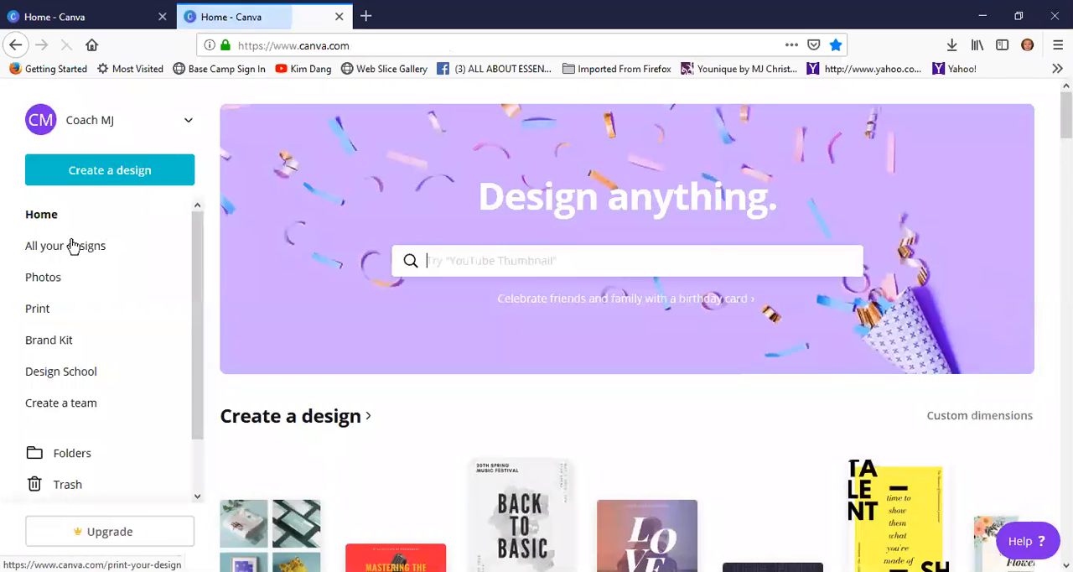
left_click(103, 176)
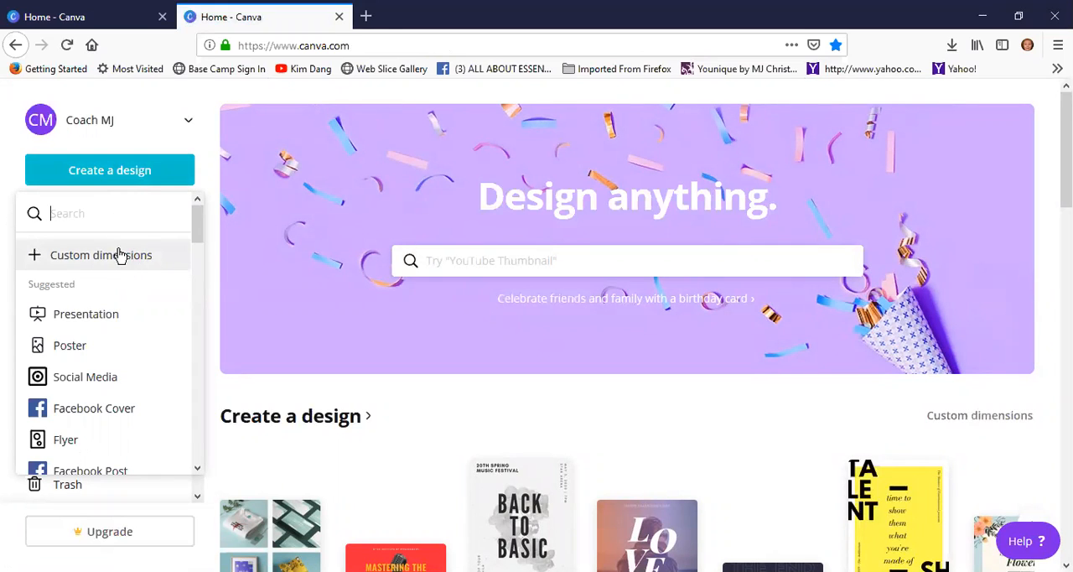
scroll(453, 366, "down", 5)
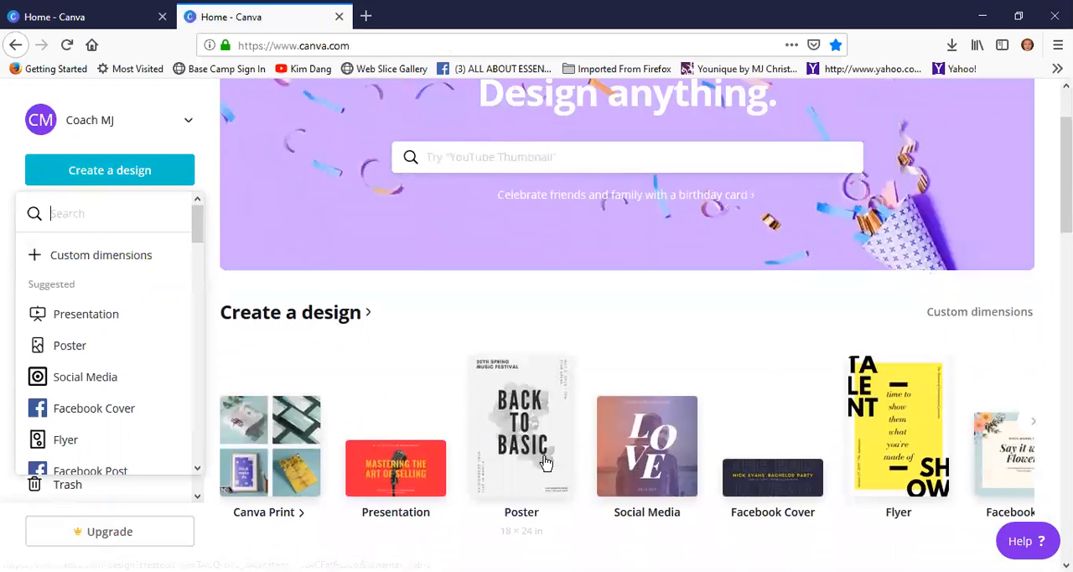
scroll(567, 469, "up", 2)
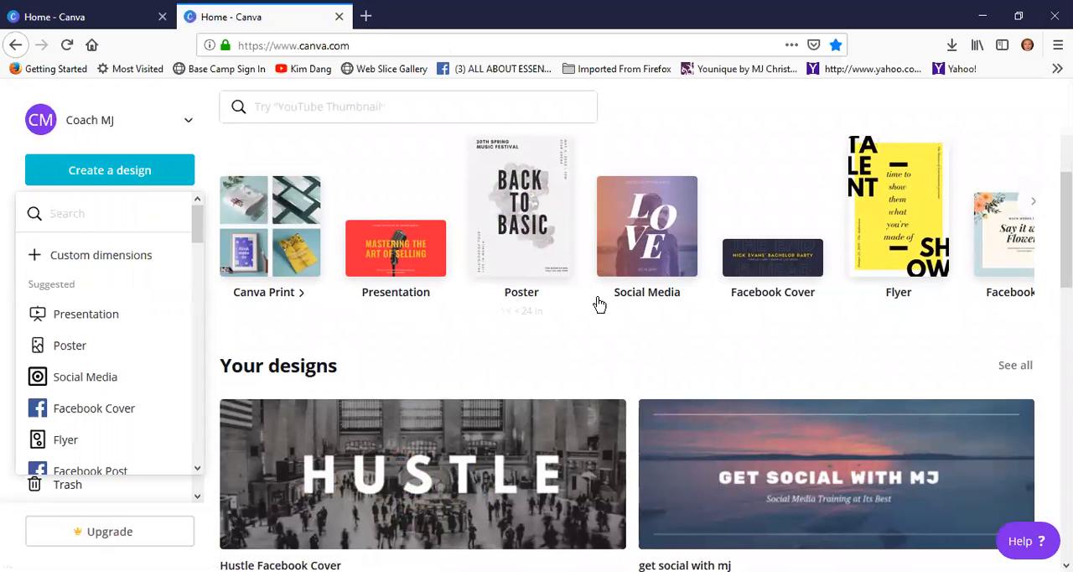
scroll(723, 436, "down", 4)
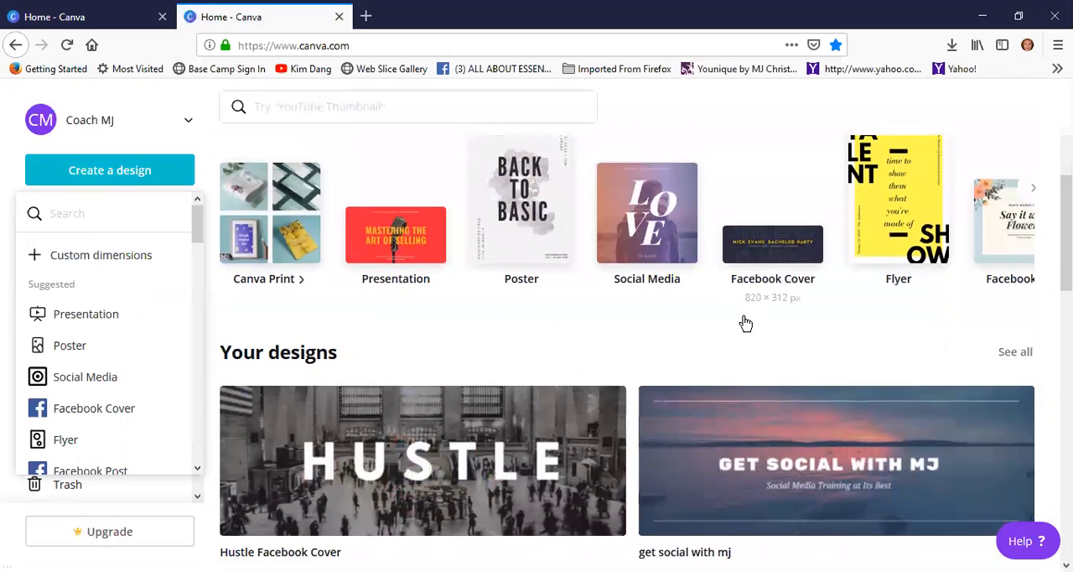
scroll(718, 448, "down", 3)
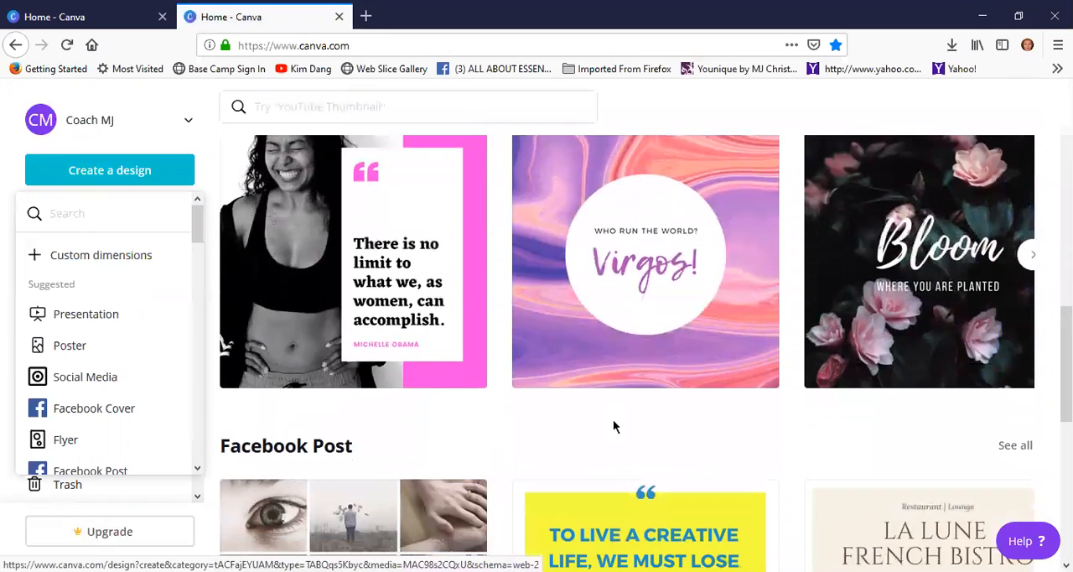
scroll(616, 423, "down", 2)
scroll(622, 439, "down", 3)
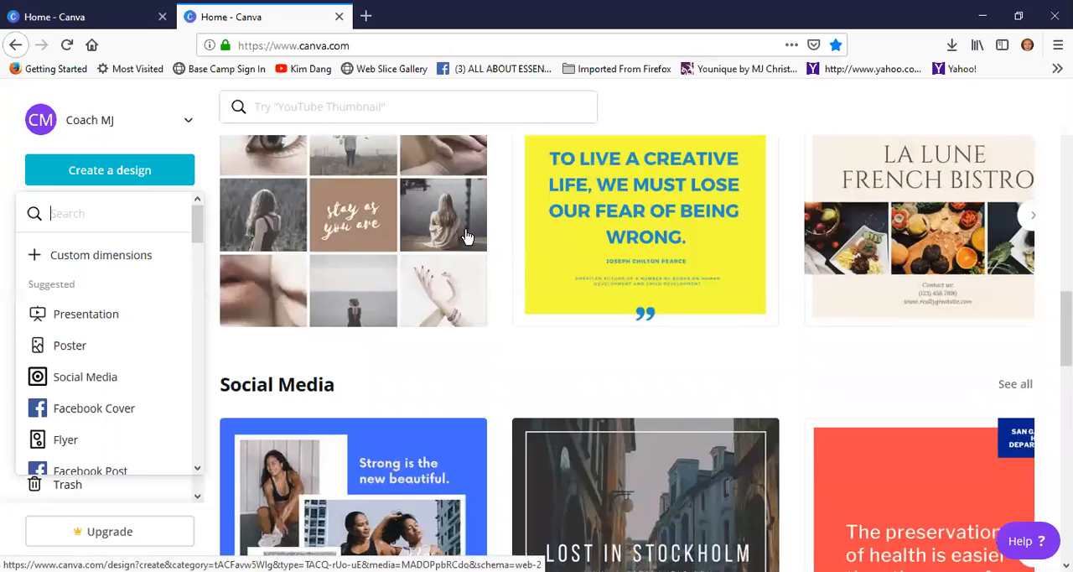
left_click(92, 381)
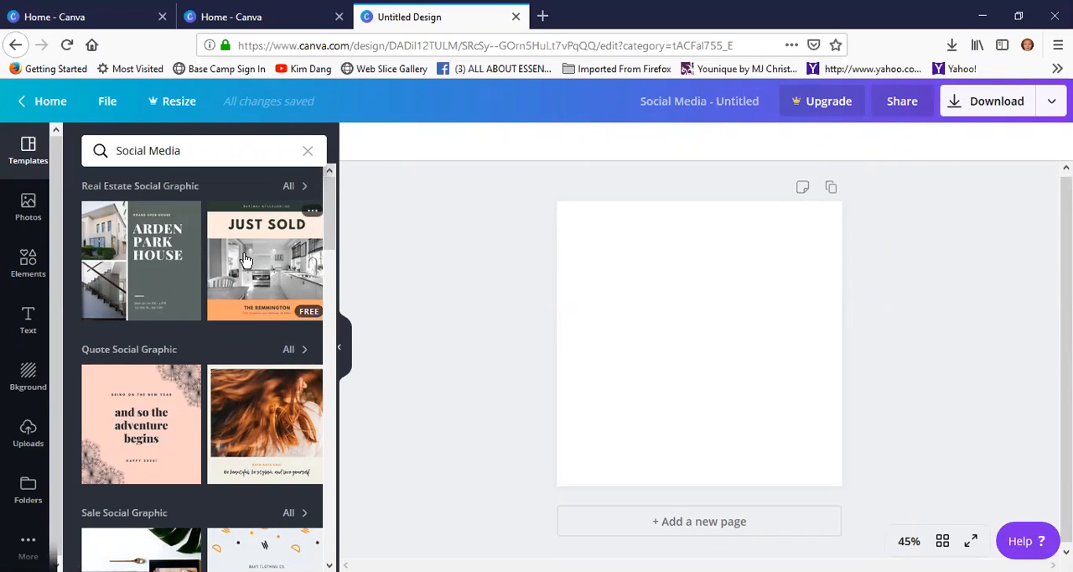
Look through the Social Media templates as far as the full results, and select the blank page
scroll(293, 356, "down", 10)
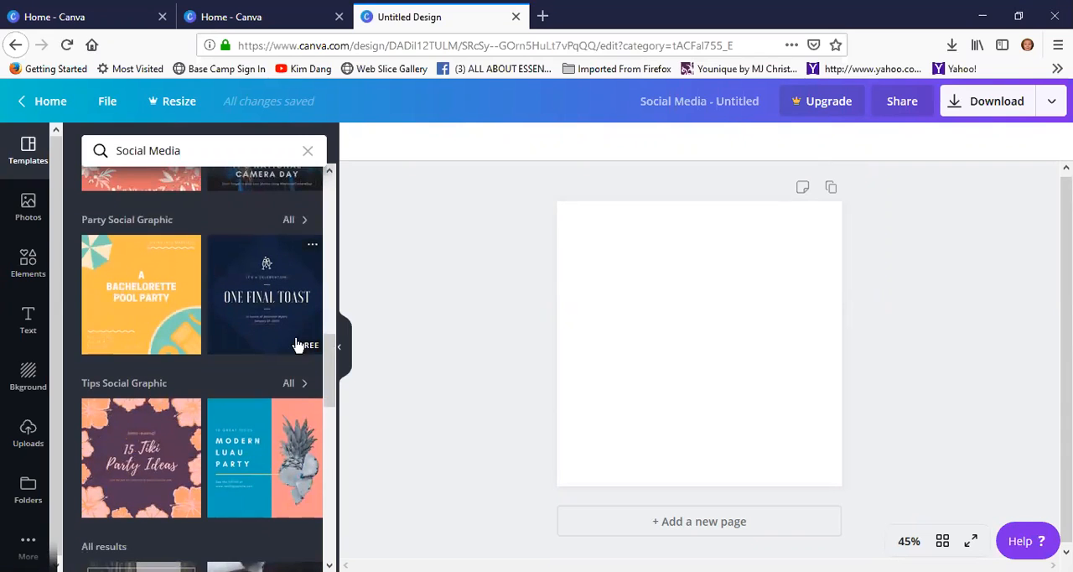
scroll(270, 463, "down", 5)
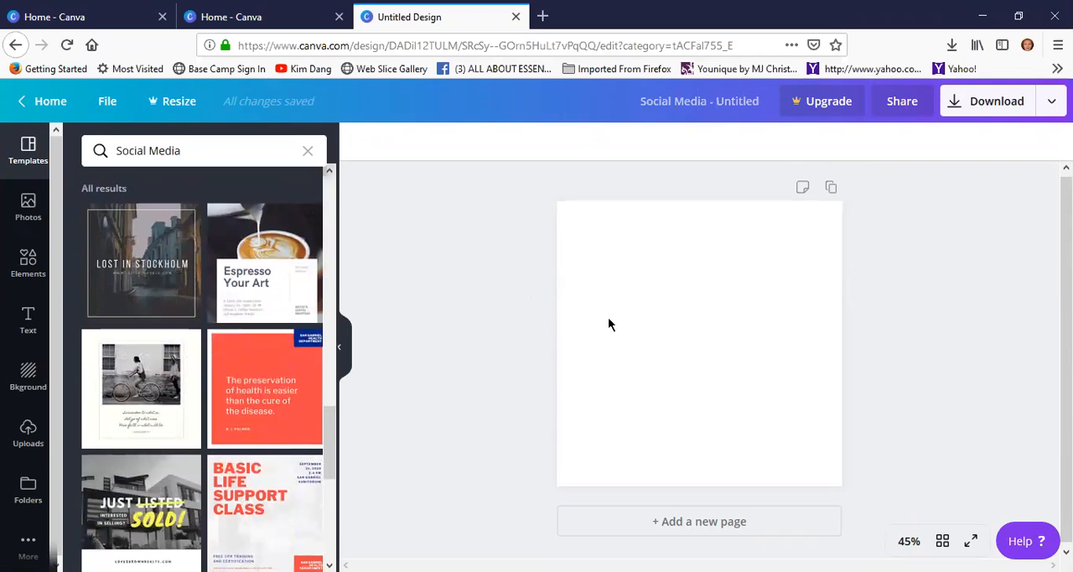
left_click(652, 283)
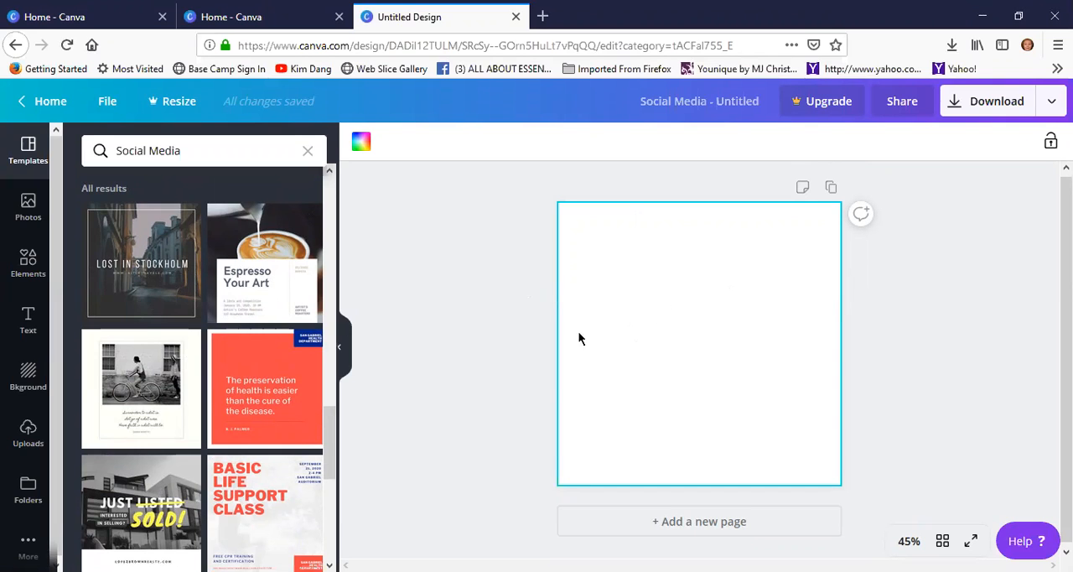
Look through the available background images and the full row of background colour swatches
left_click(26, 378)
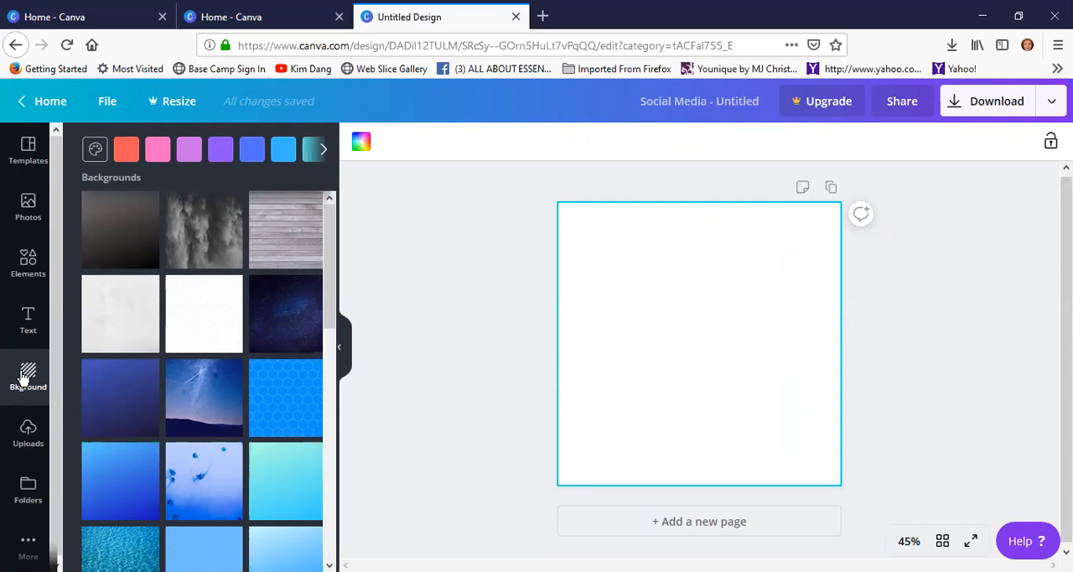
scroll(215, 383, "down", 8)
scroll(215, 385, "down", 15)
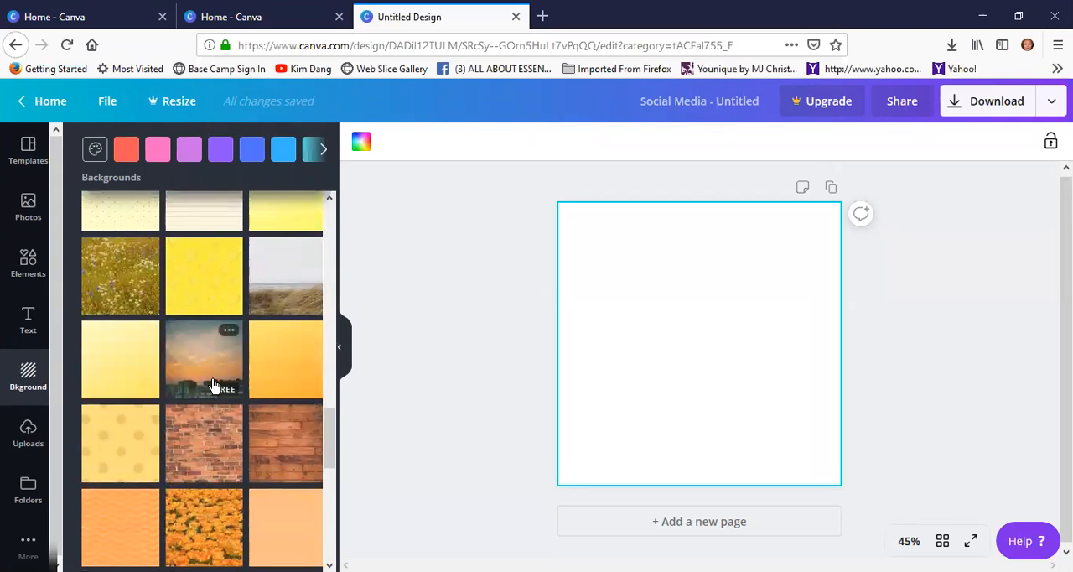
scroll(213, 385, "down", 10)
scroll(213, 385, "down", 10)
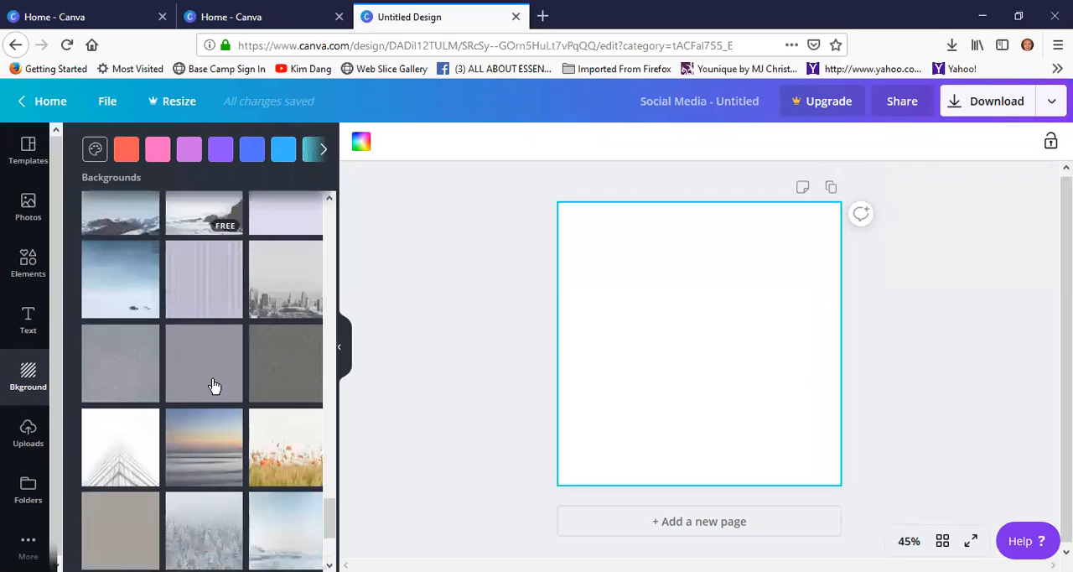
scroll(215, 386, "down", 1)
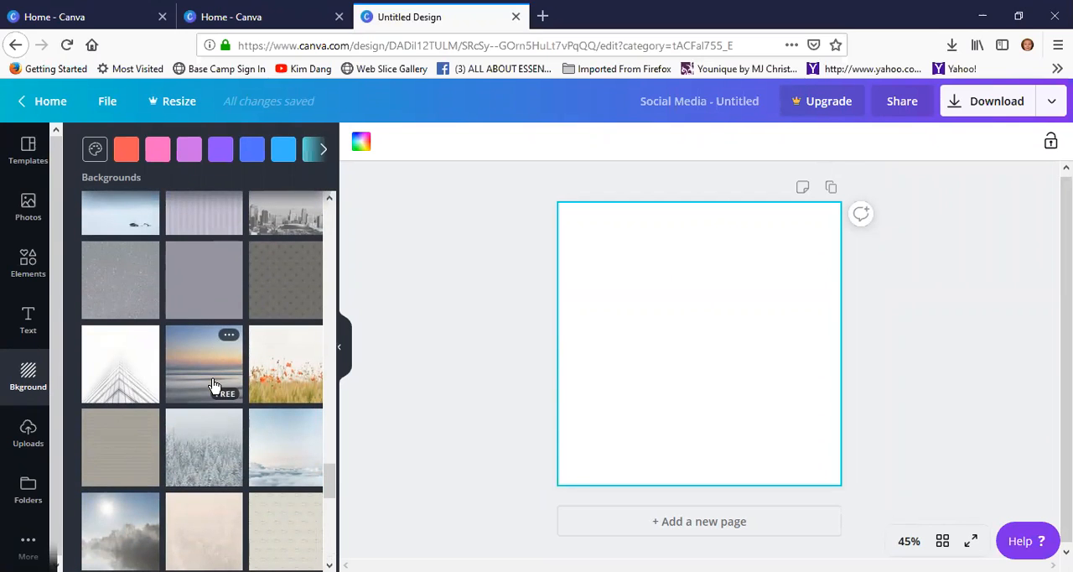
scroll(214, 402, "down", 8)
scroll(216, 436, "down", 5)
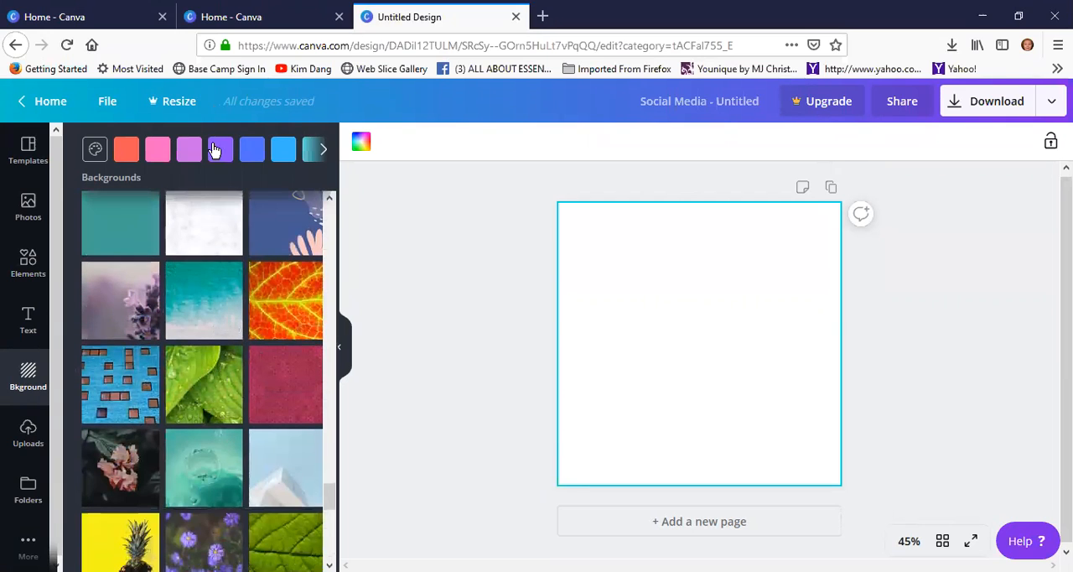
left_click(324, 149)
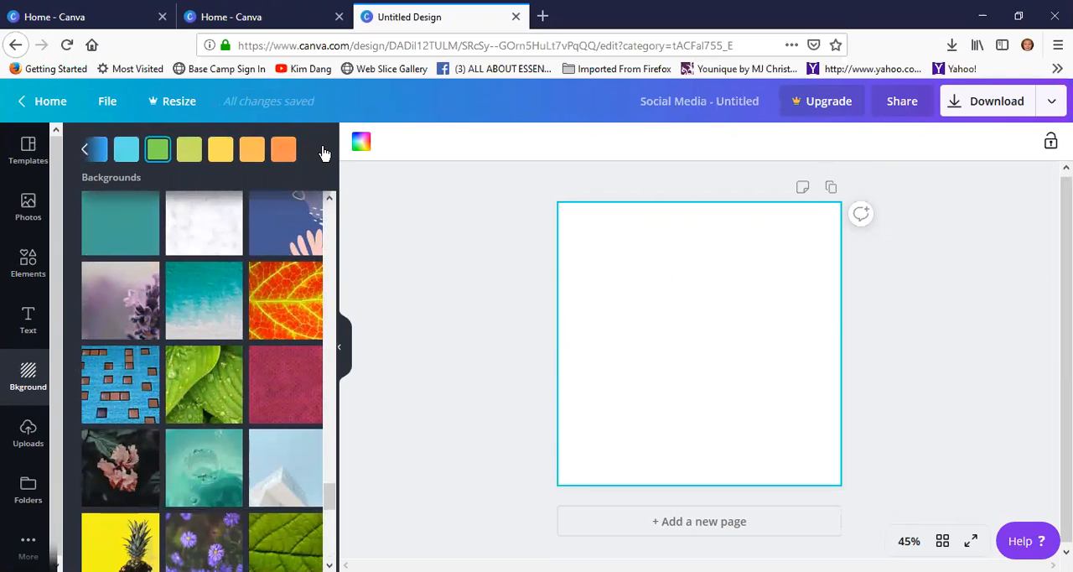
left_click(84, 149)
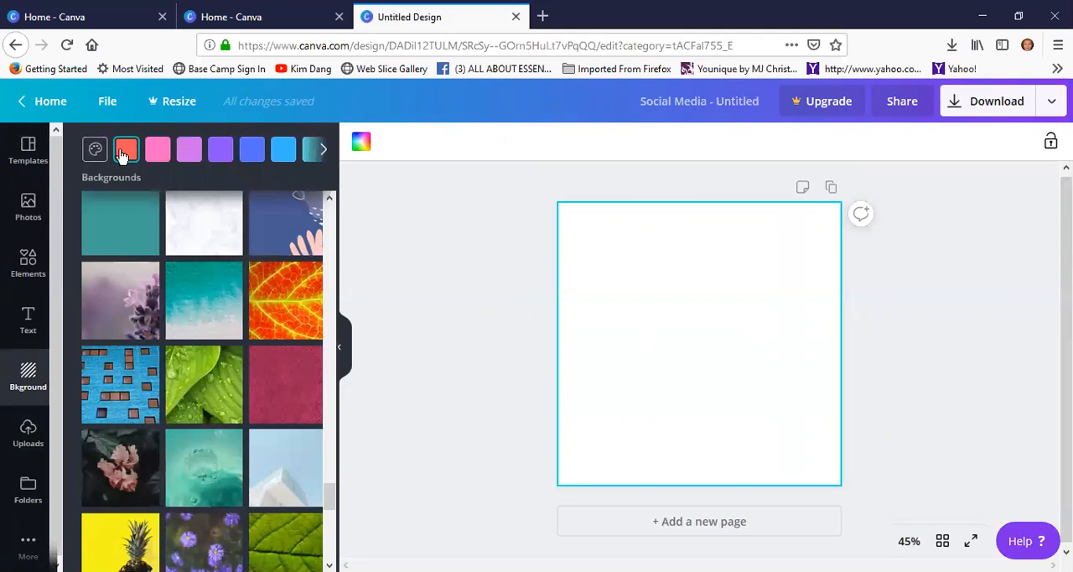
Fill the blank page with the coral red background colour and look over the default colour choices
left_click(122, 154)
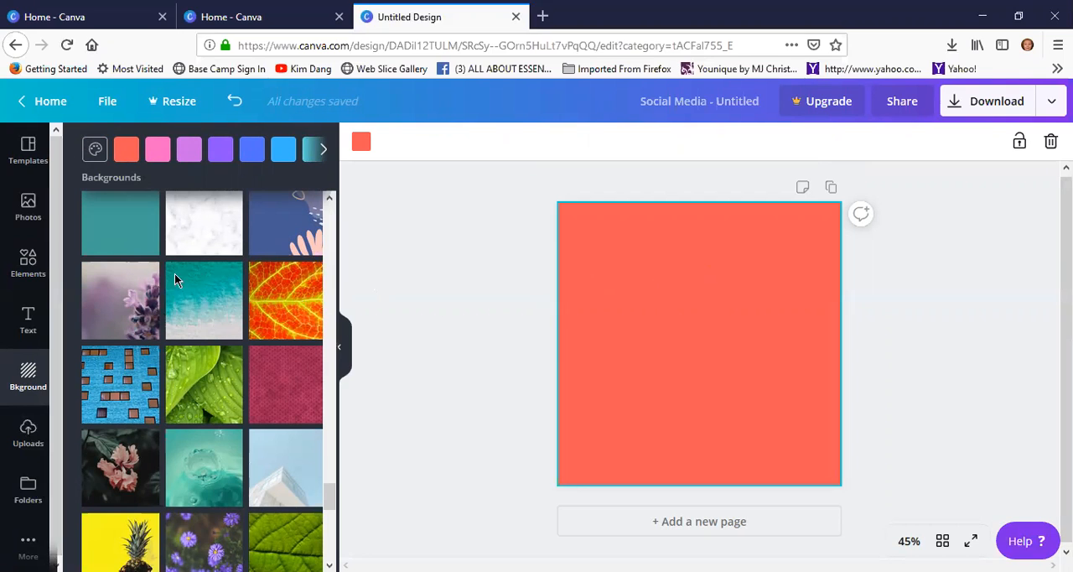
left_click(363, 144)
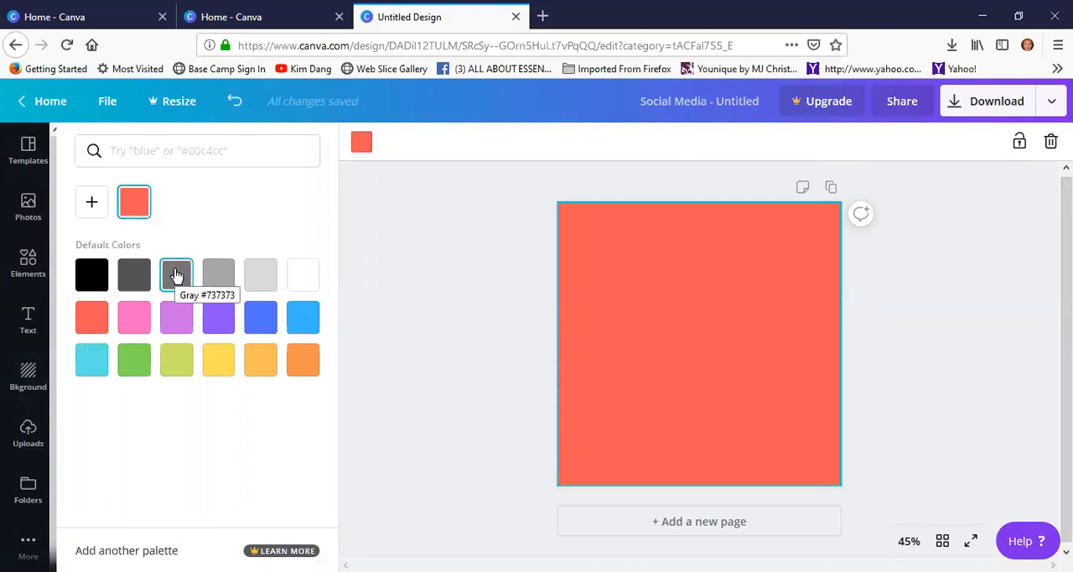
left_click(229, 149)
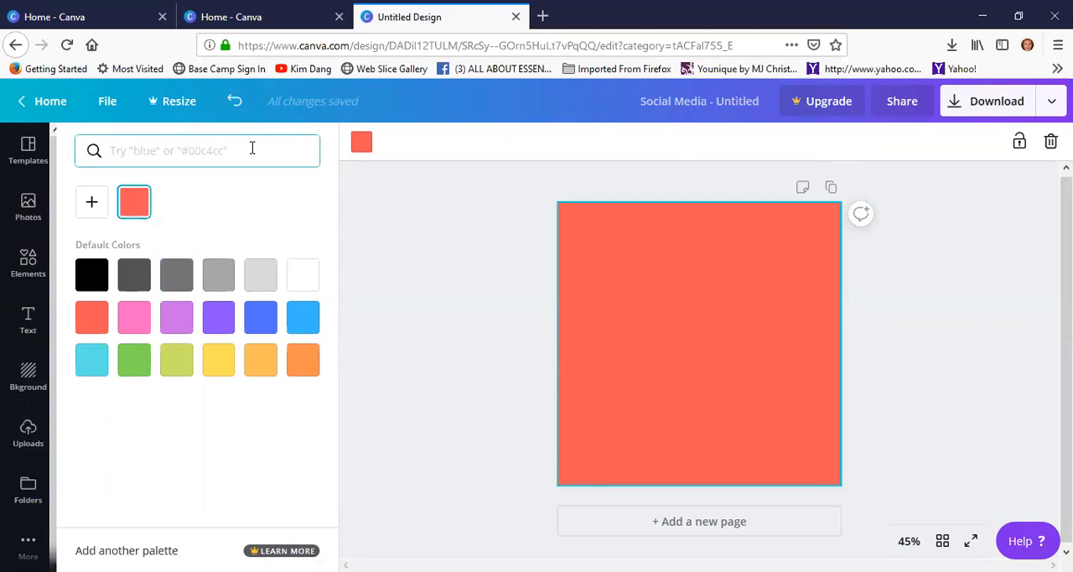
left_click(363, 144)
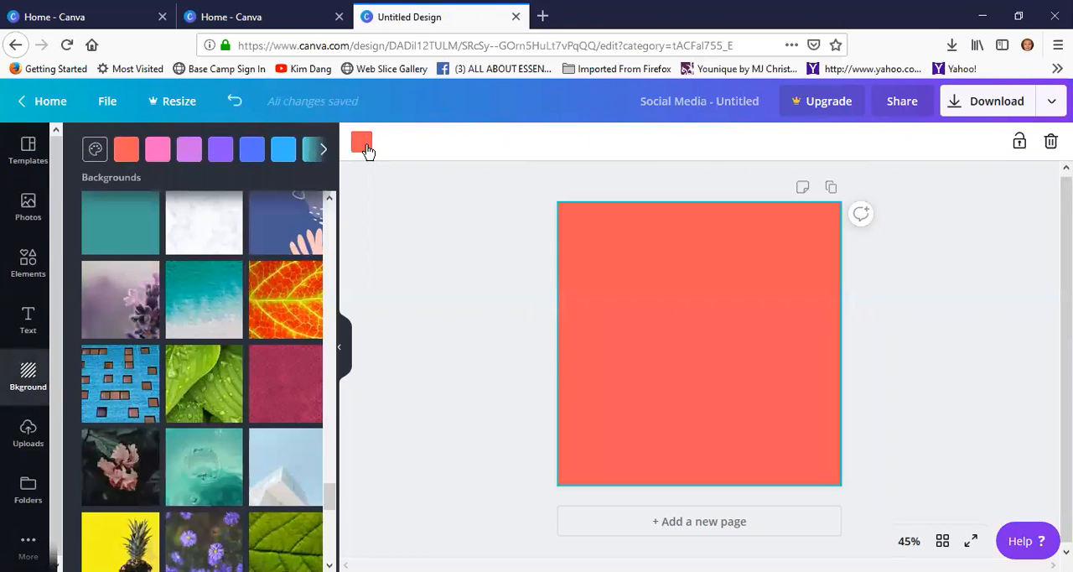
left_click(321, 151)
left_click(85, 151)
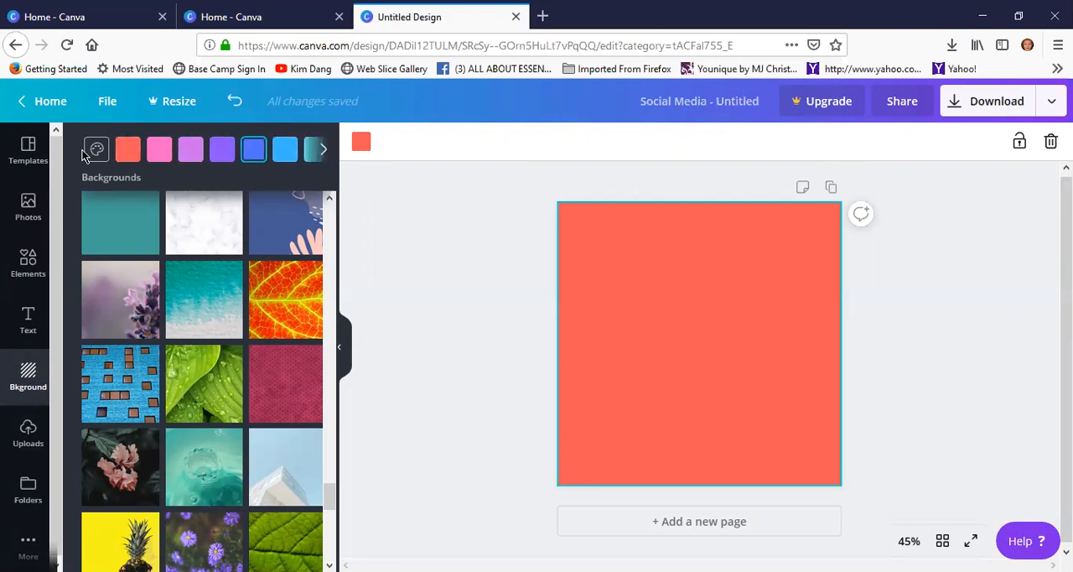
Try light gray, blue and yellow from the default colours as the page background, and settle on light purple
left_click(96, 150)
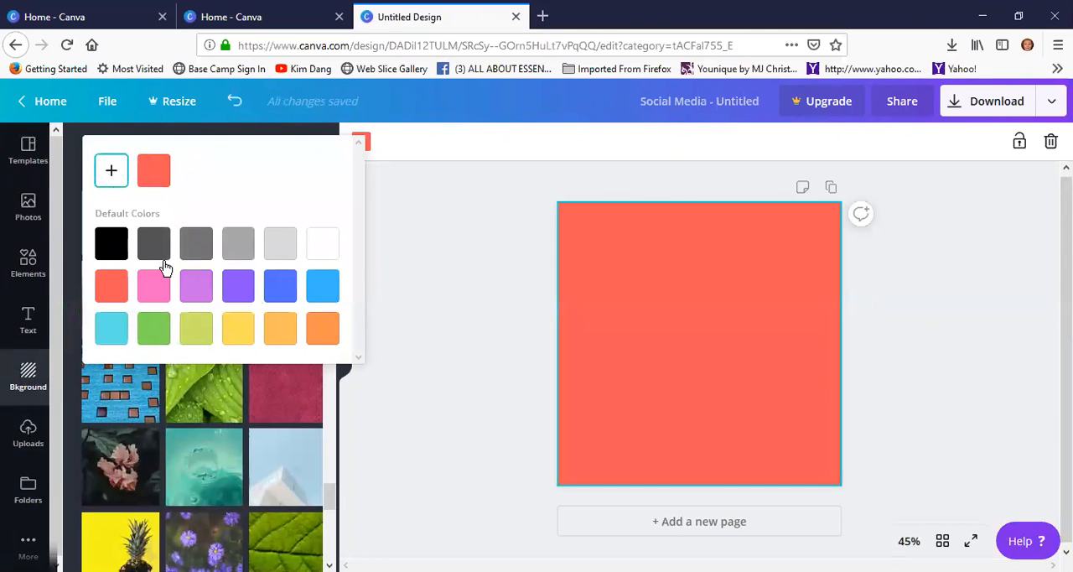
left_click(277, 259)
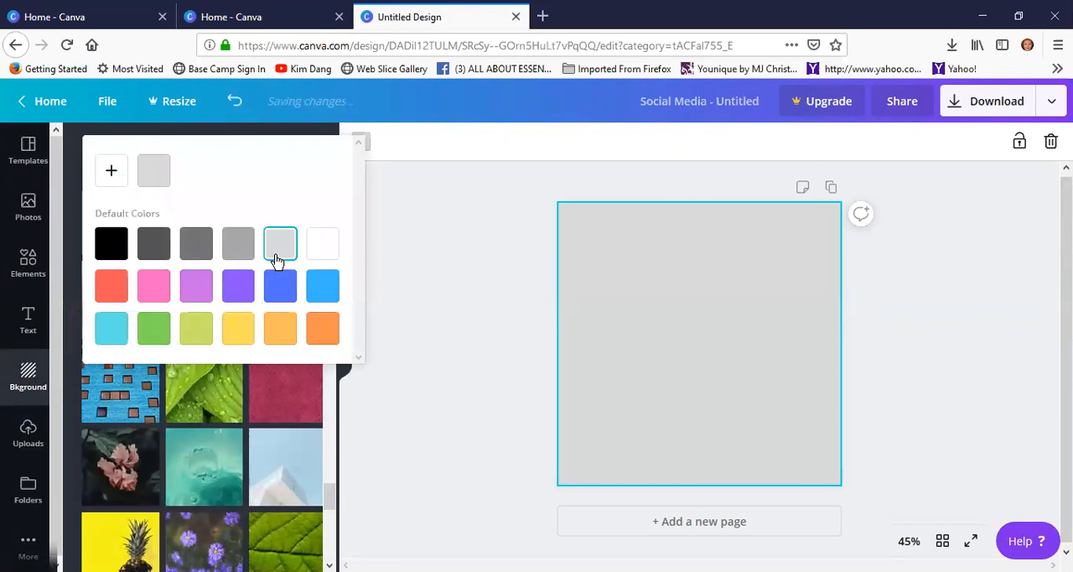
left_click(329, 292)
left_click(281, 291)
left_click(242, 295)
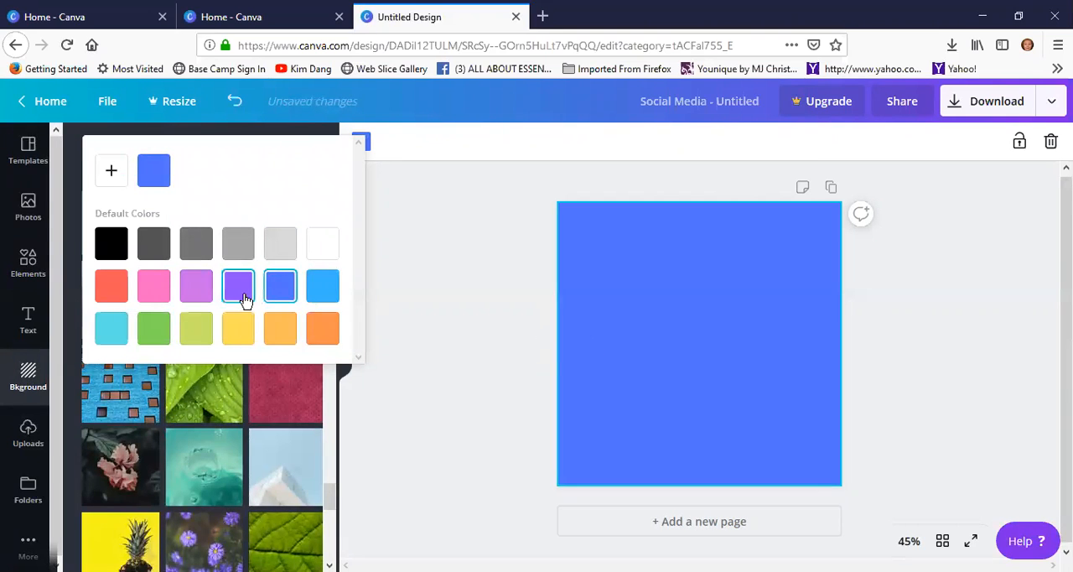
left_click(235, 328)
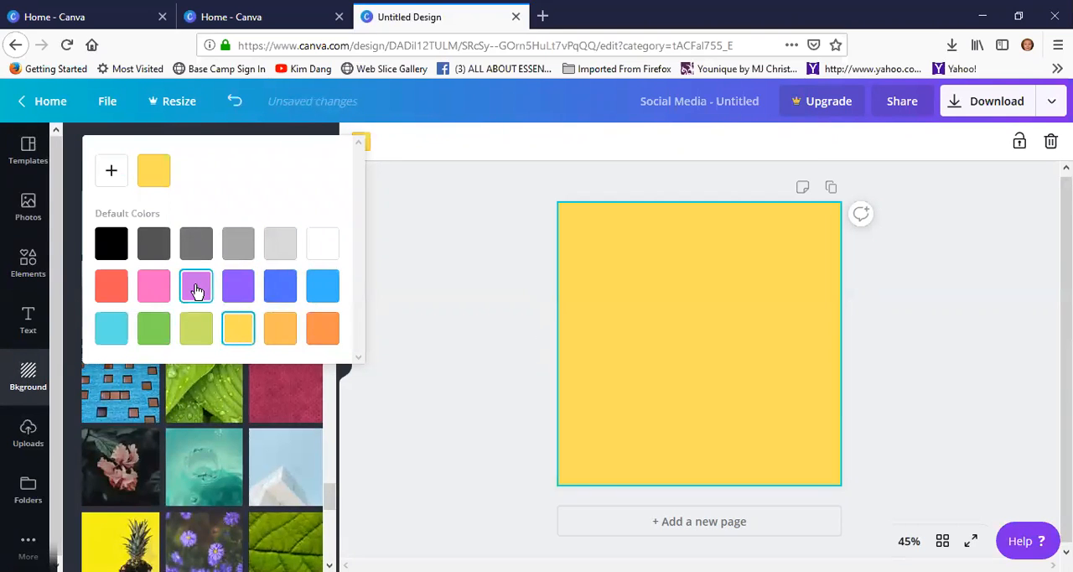
left_click(197, 288)
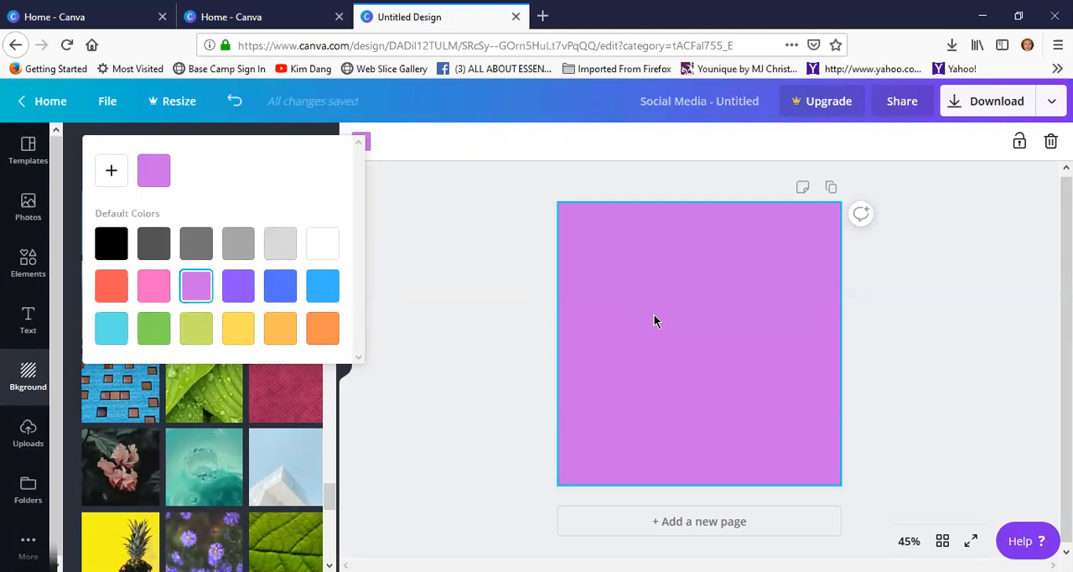
left_click(426, 154)
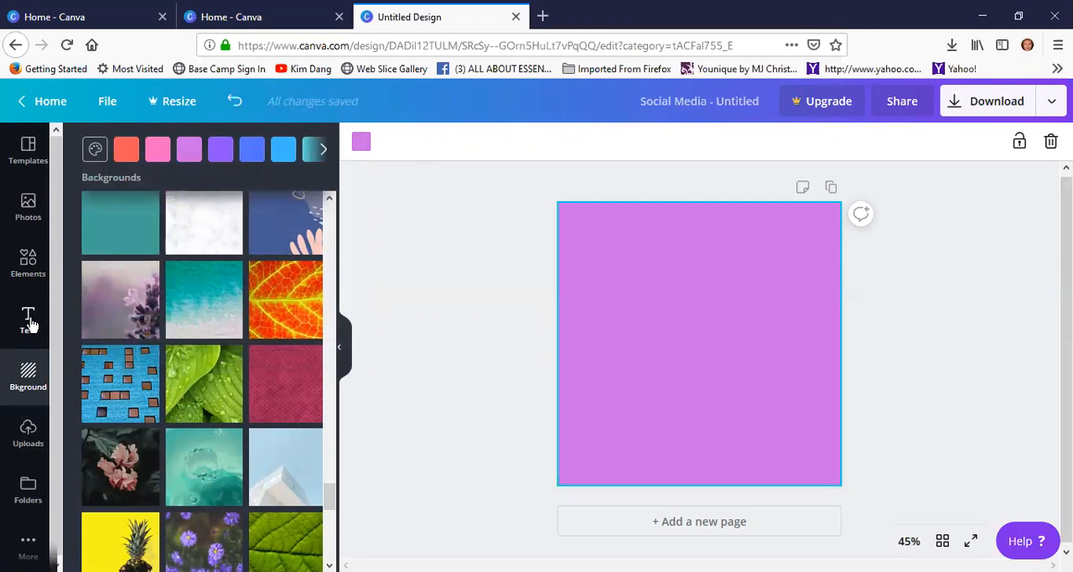
Add the trending photo of the coconut bowl to the page and shrink it to a small thumbnail toward the page's lower-left corner
left_click(28, 206)
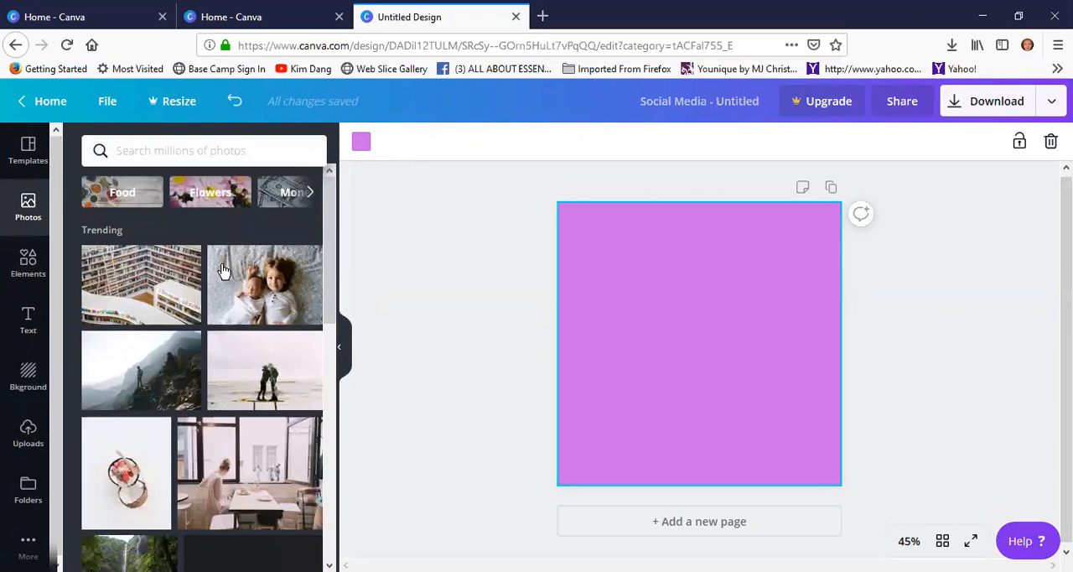
scroll(240, 335, "down", 1)
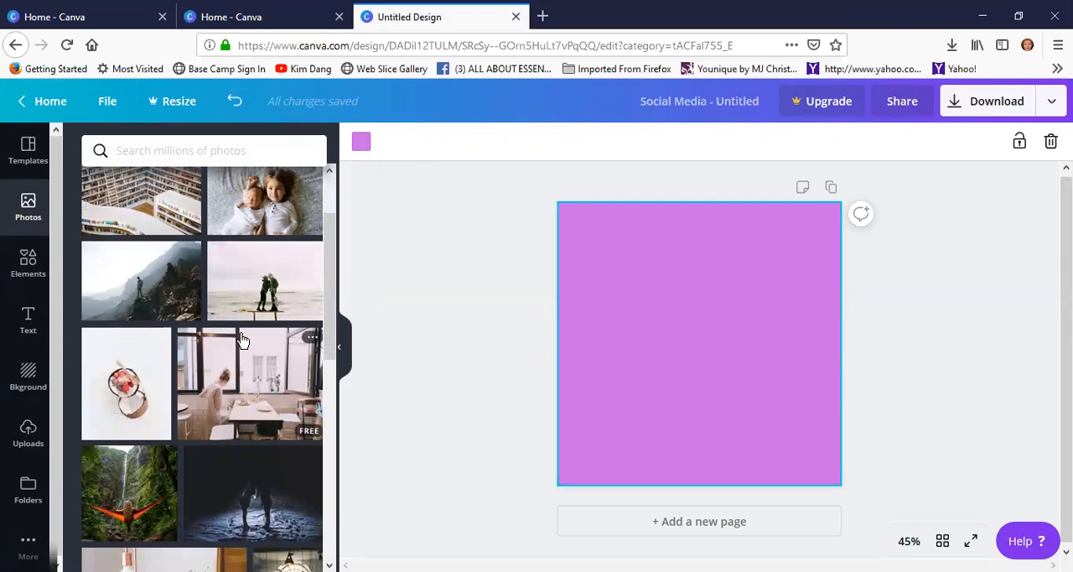
left_click(141, 382)
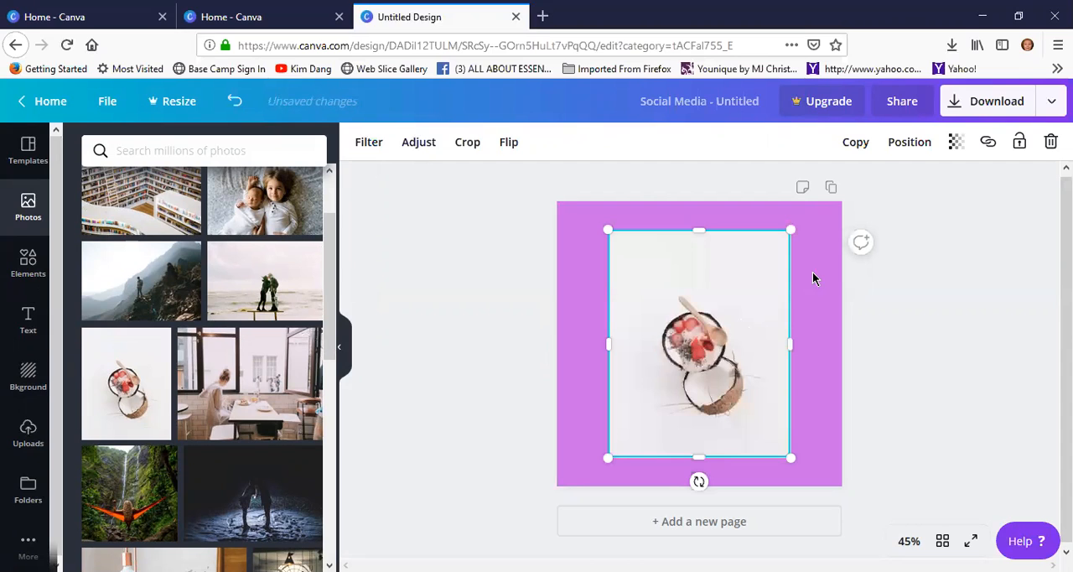
left_click_drag(788, 228, 642, 418)
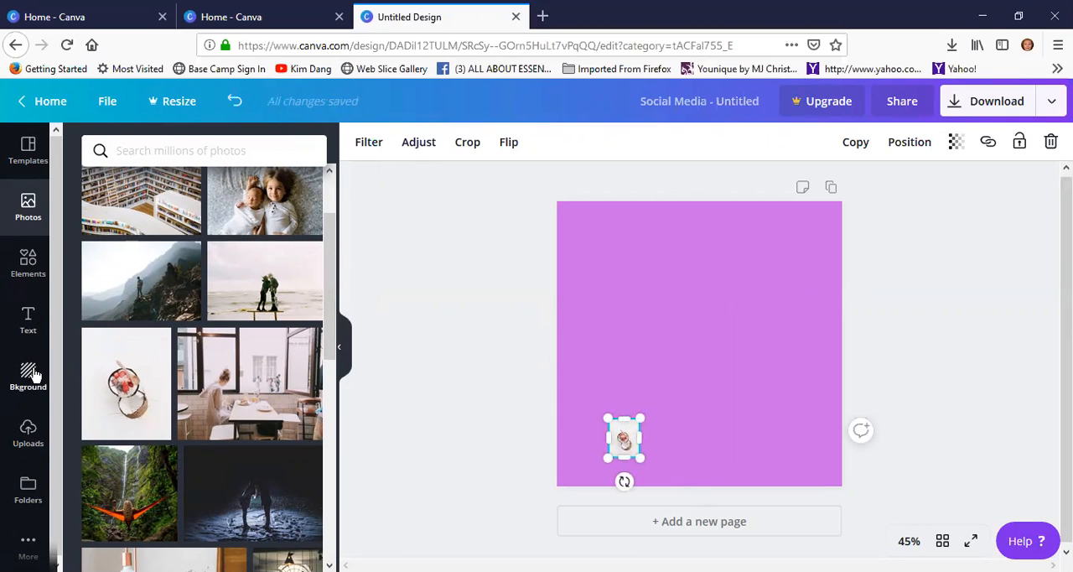
Add the free rainbow illustration to the page and move it up near the page's top edge
left_click(28, 280)
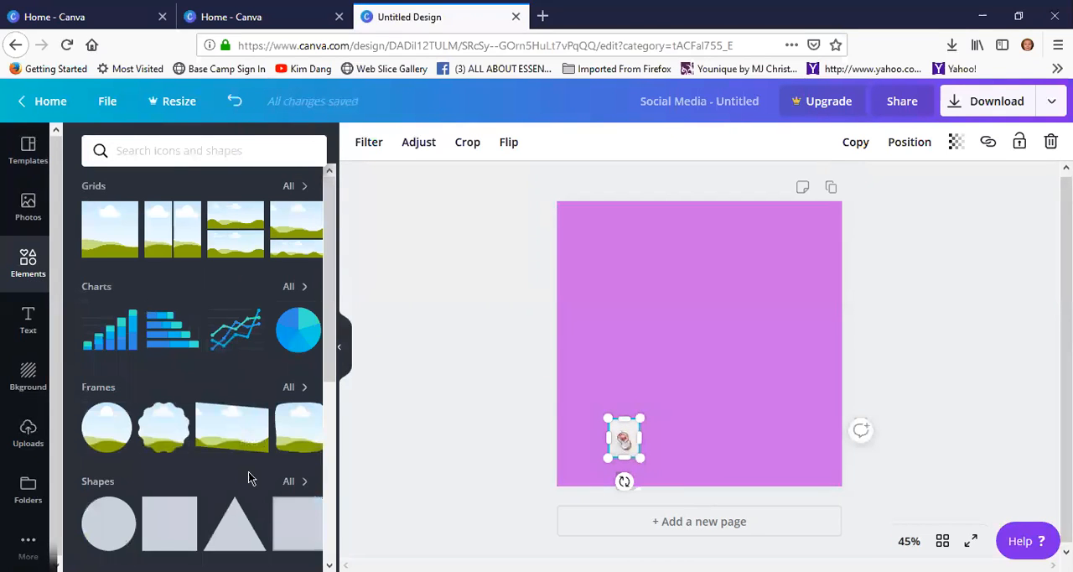
scroll(248, 477, "down", 8)
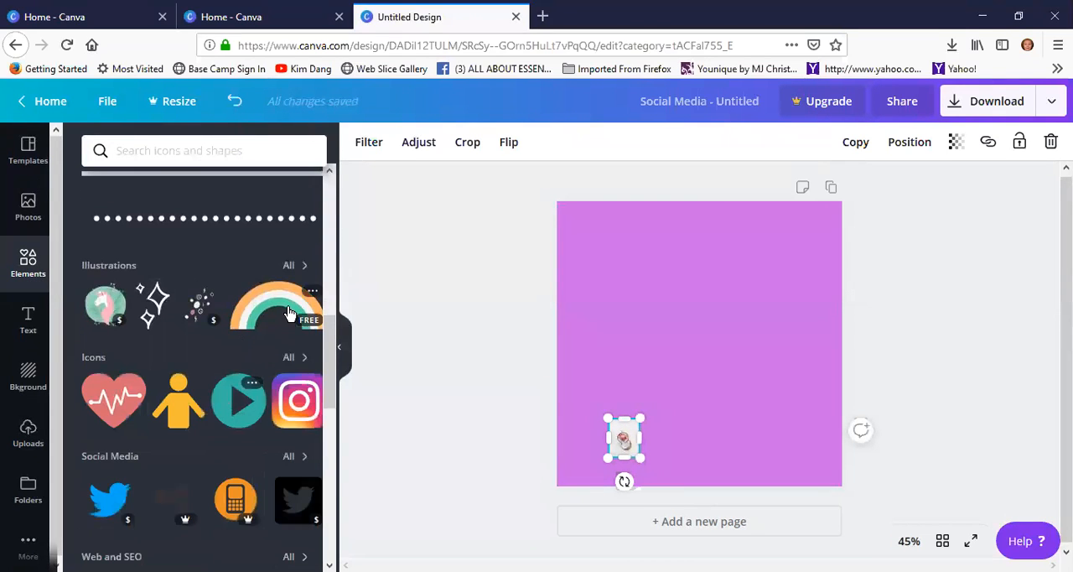
left_click(287, 313)
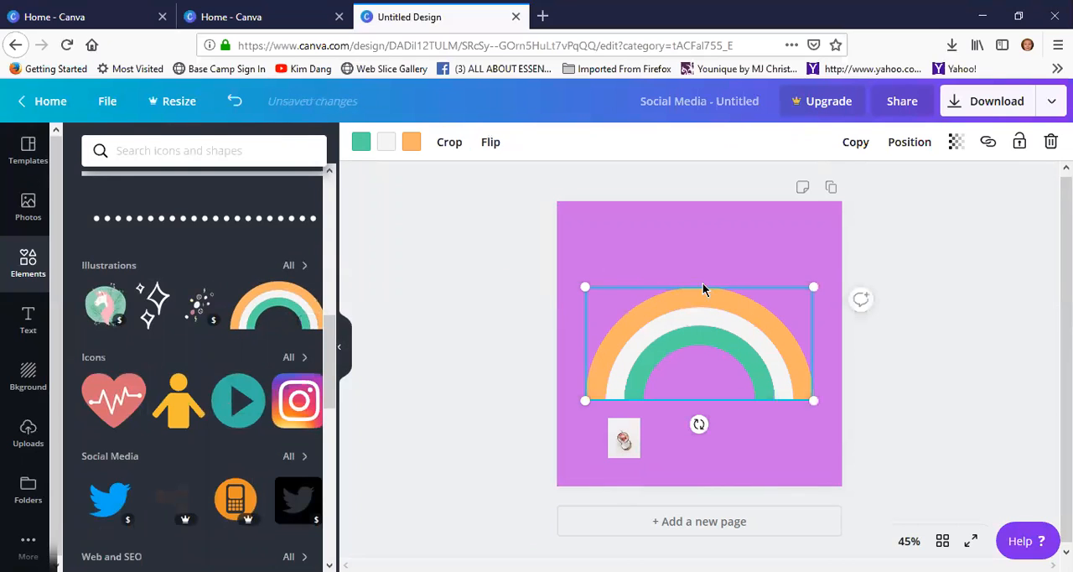
left_click(704, 285)
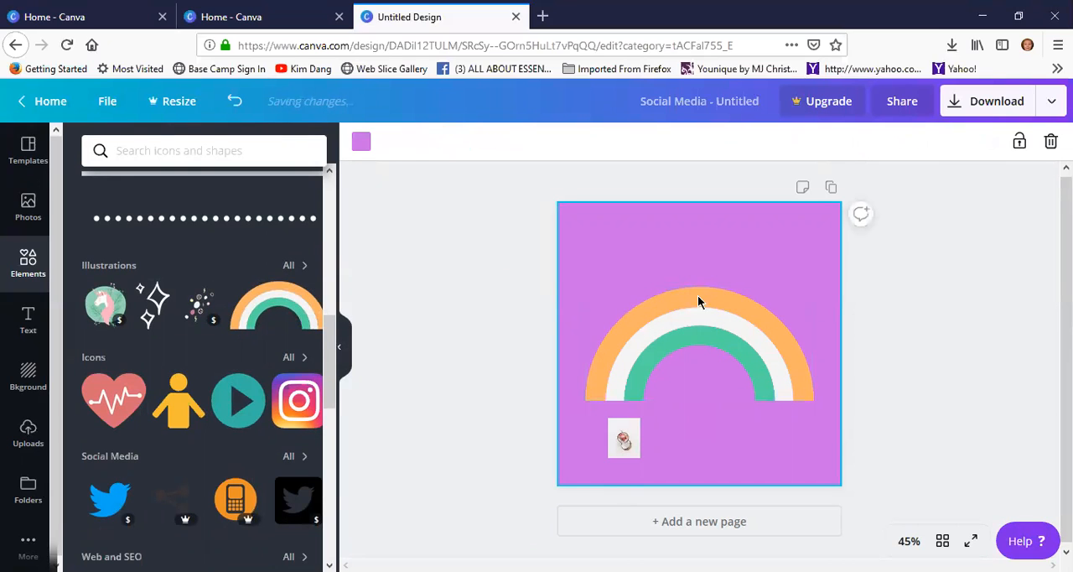
left_click(696, 293)
left_click_drag(697, 293, 694, 215)
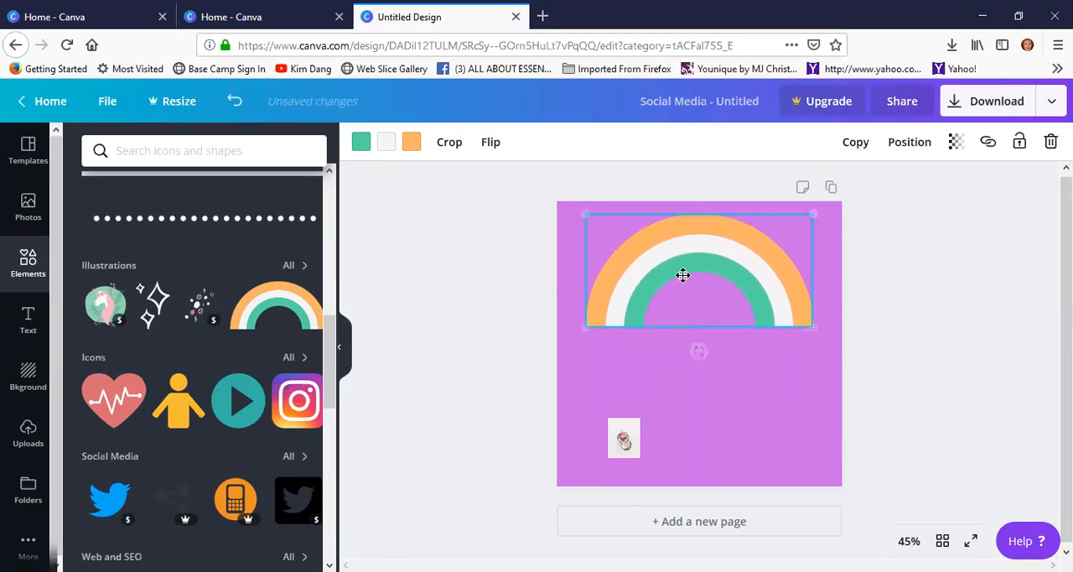
left_click(673, 374)
Look over the ready-made text styles, add a plain heading text box, and place it below the rainbow
left_click(28, 323)
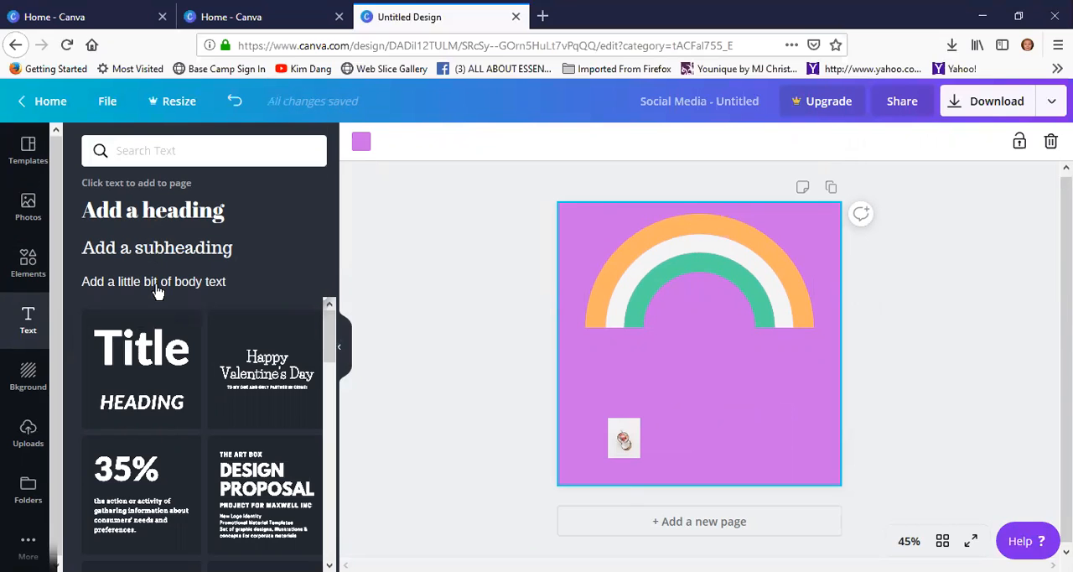
scroll(168, 364, "down", 5)
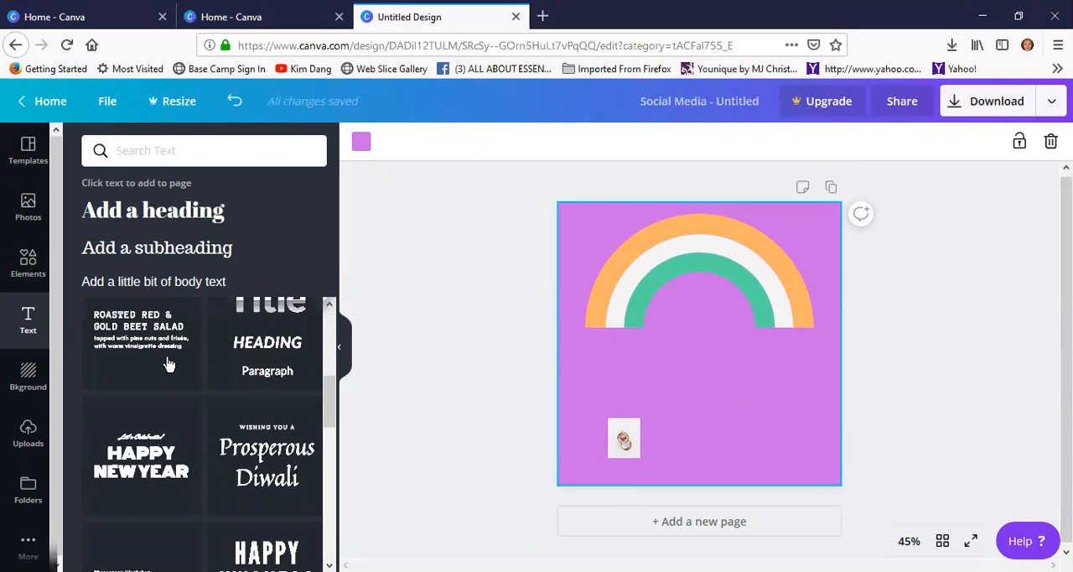
scroll(168, 364, "down", 5)
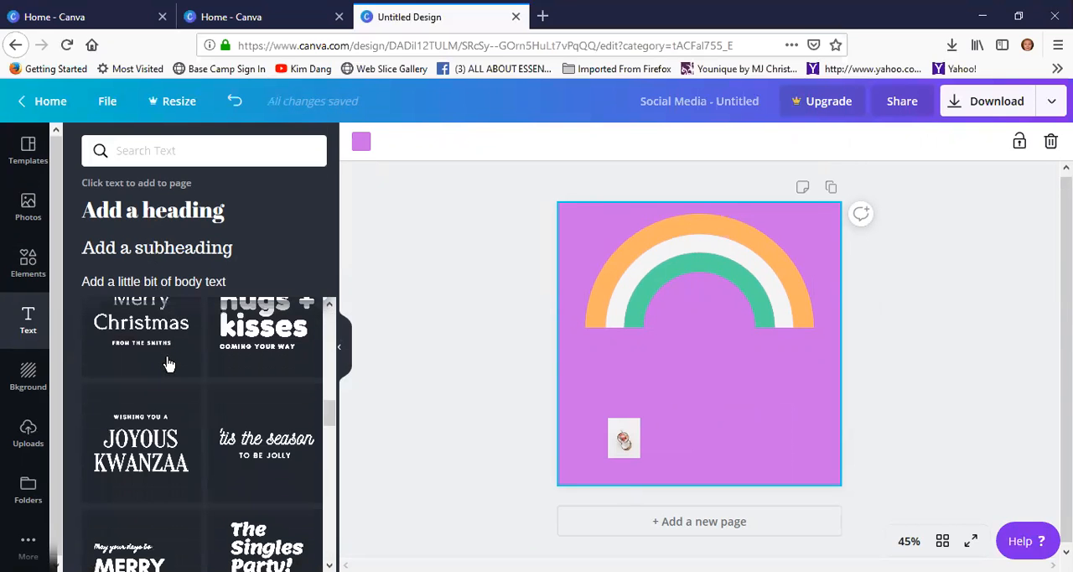
scroll(168, 419, "down", 1)
scroll(171, 359, "up", 1)
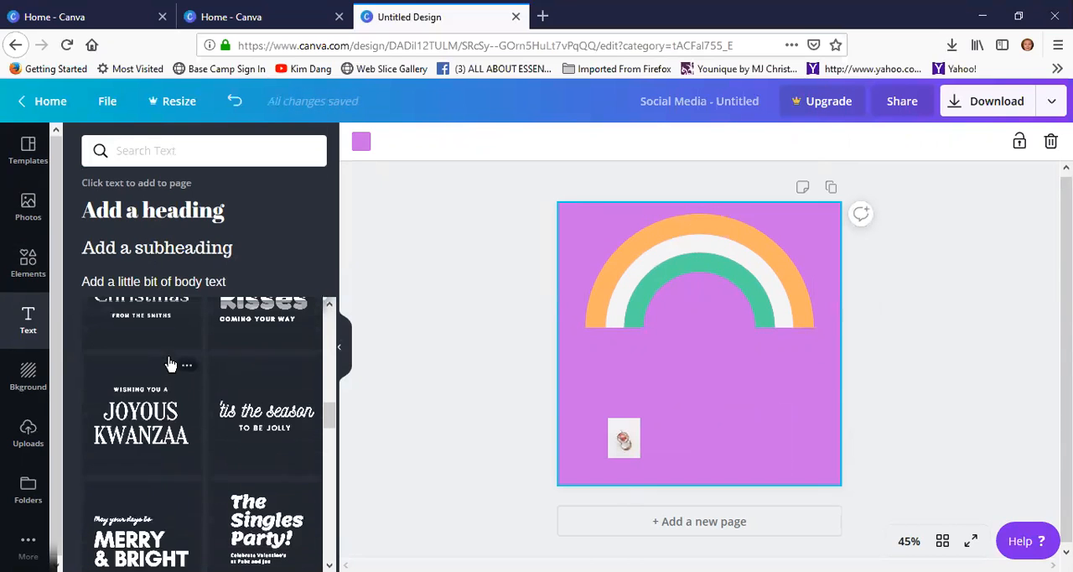
scroll(203, 431, "down", 5)
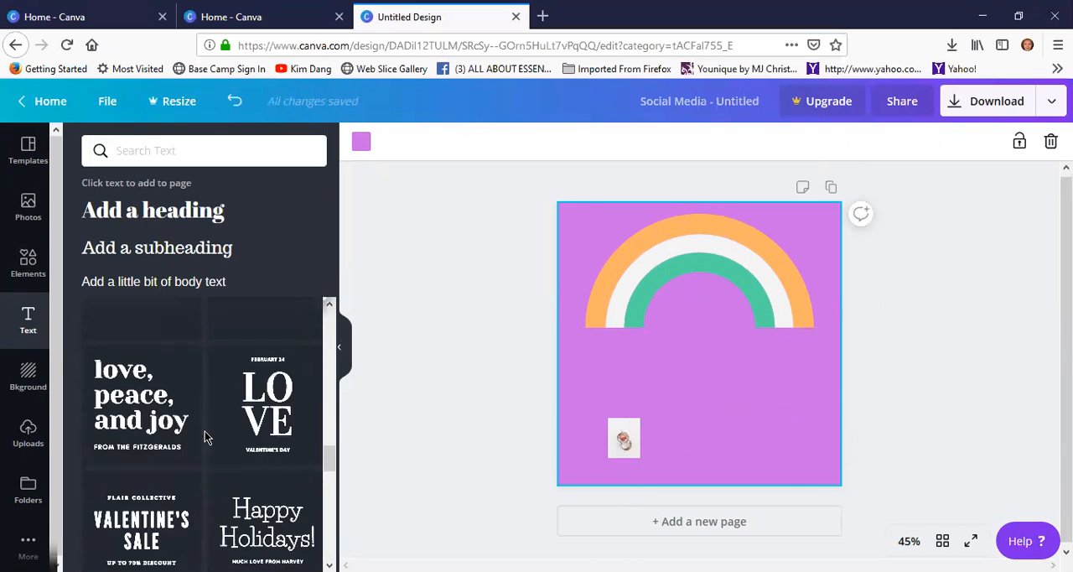
scroll(196, 319, "up", 5)
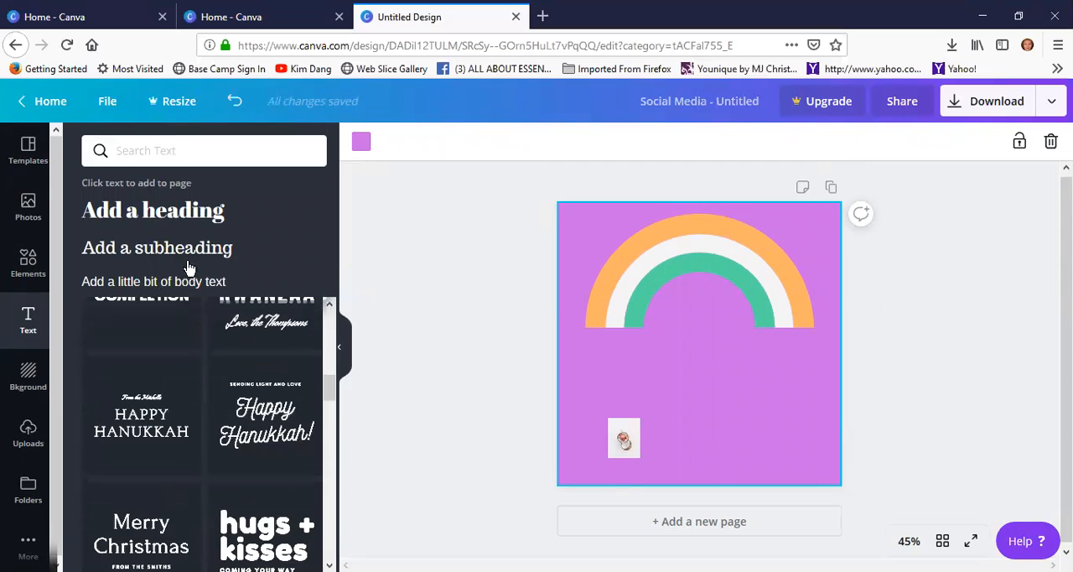
left_click(155, 218)
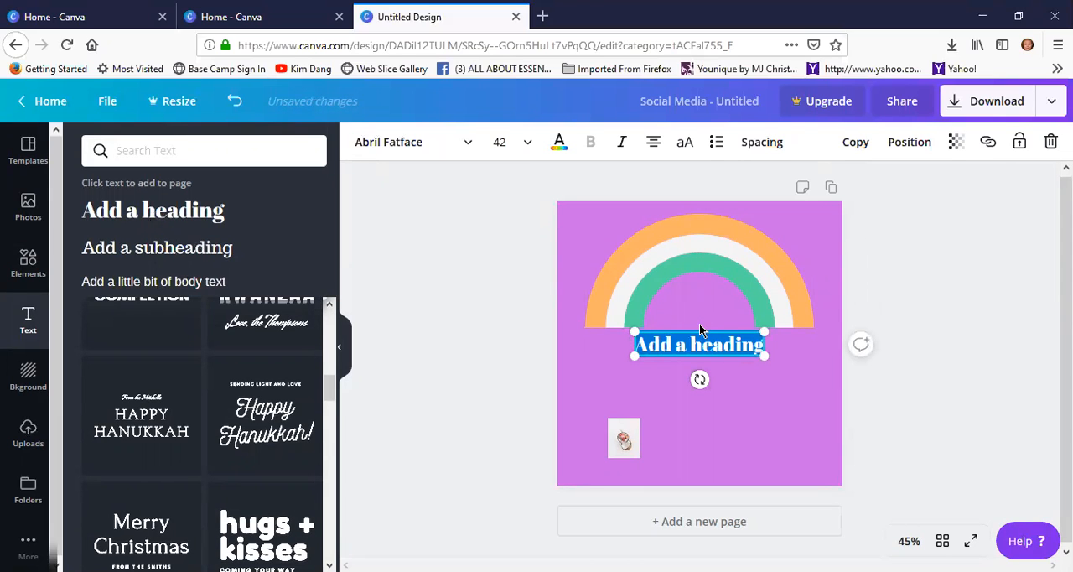
left_click_drag(700, 330, 699, 365)
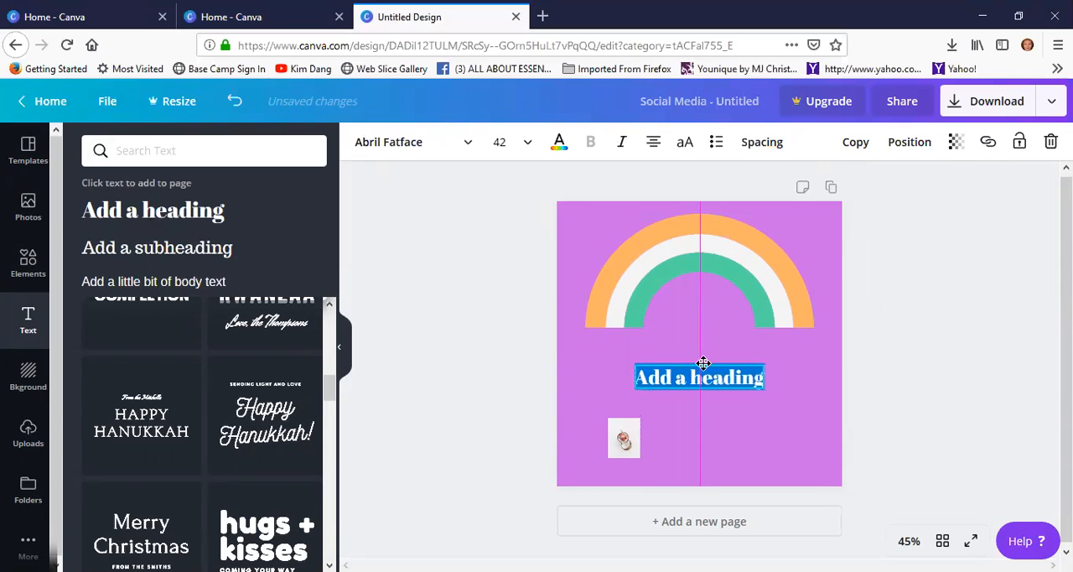
Replace the placeholder heading with the text "Who is ready to try some coconut cream for your face?"
left_click(640, 377)
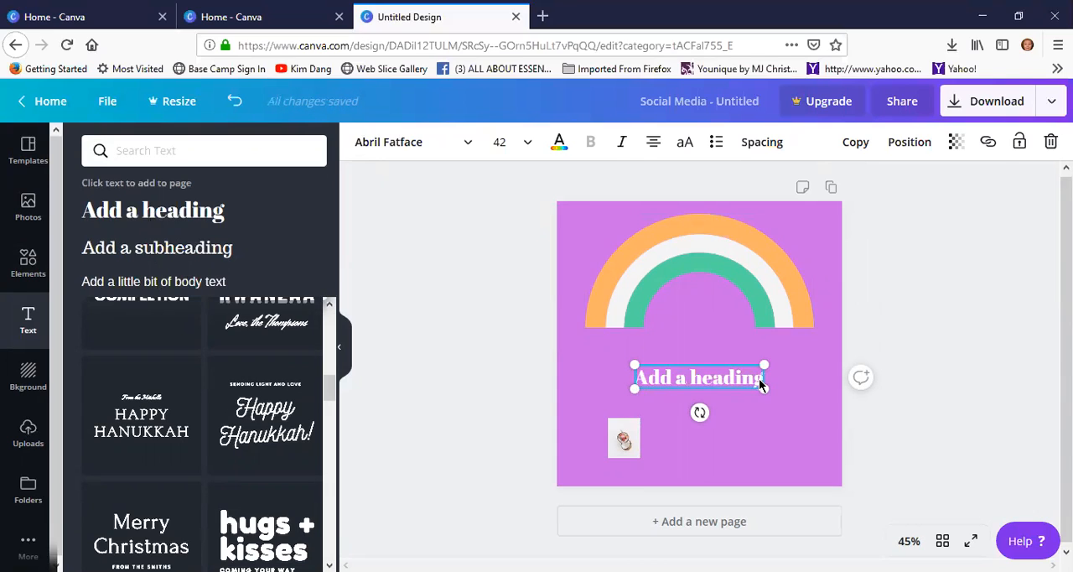
left_click_drag(749, 375, 617, 389)
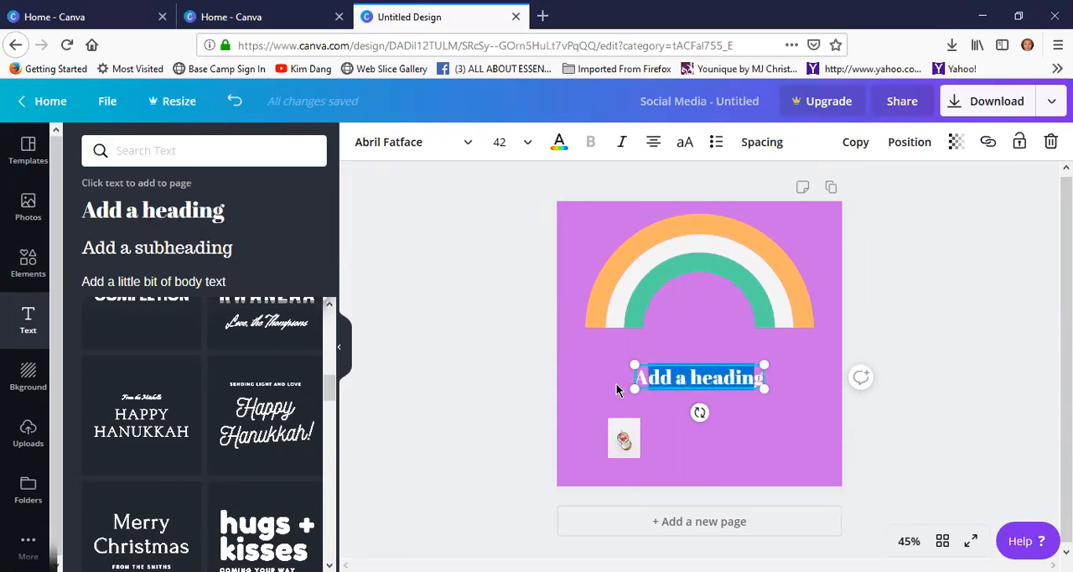
key("BackSpace")
key("BackSpace")
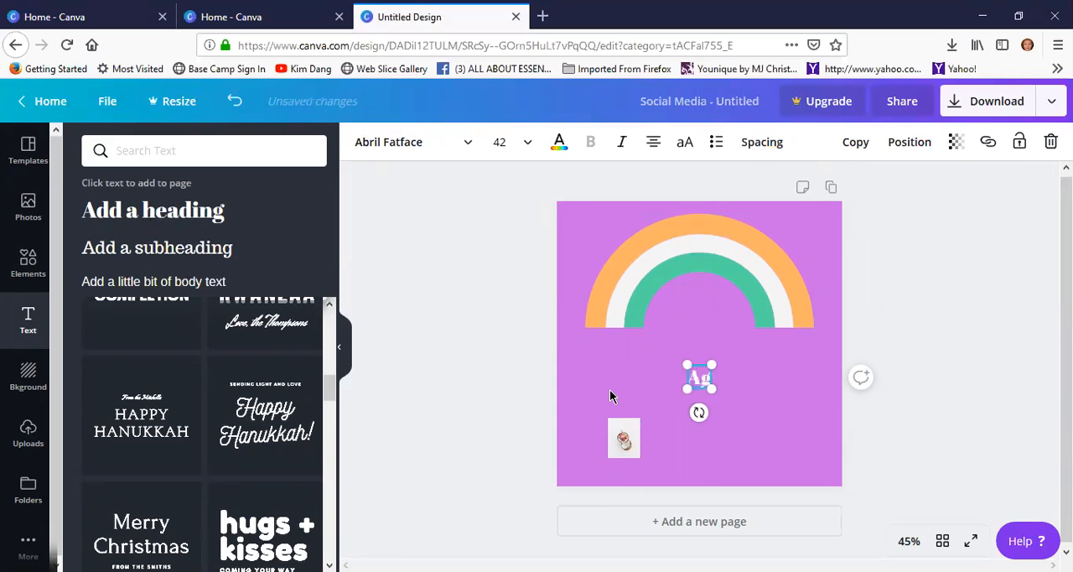
type("Who is r")
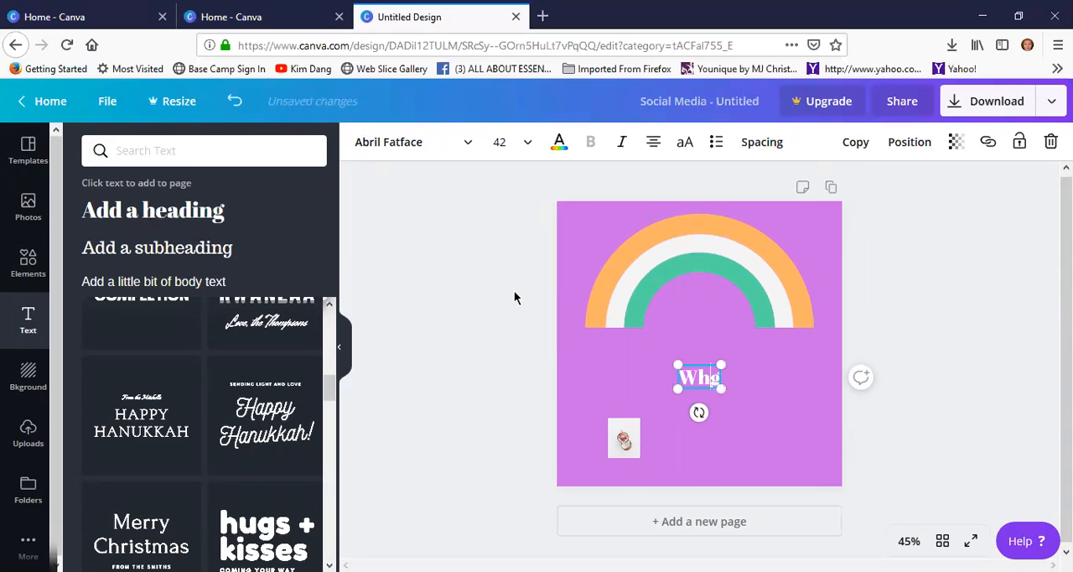
type("eady to try")
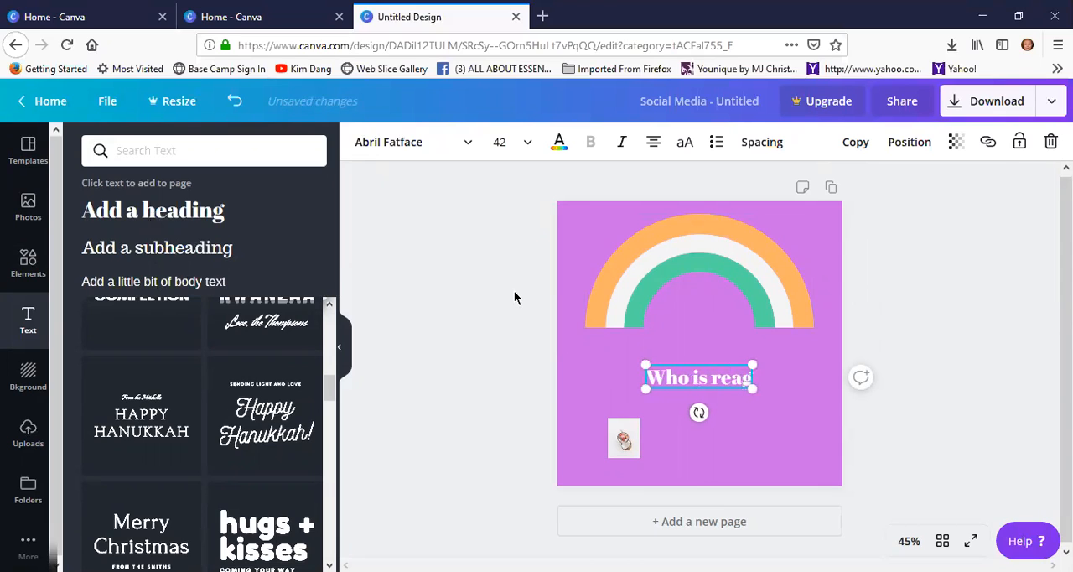
type(" some co")
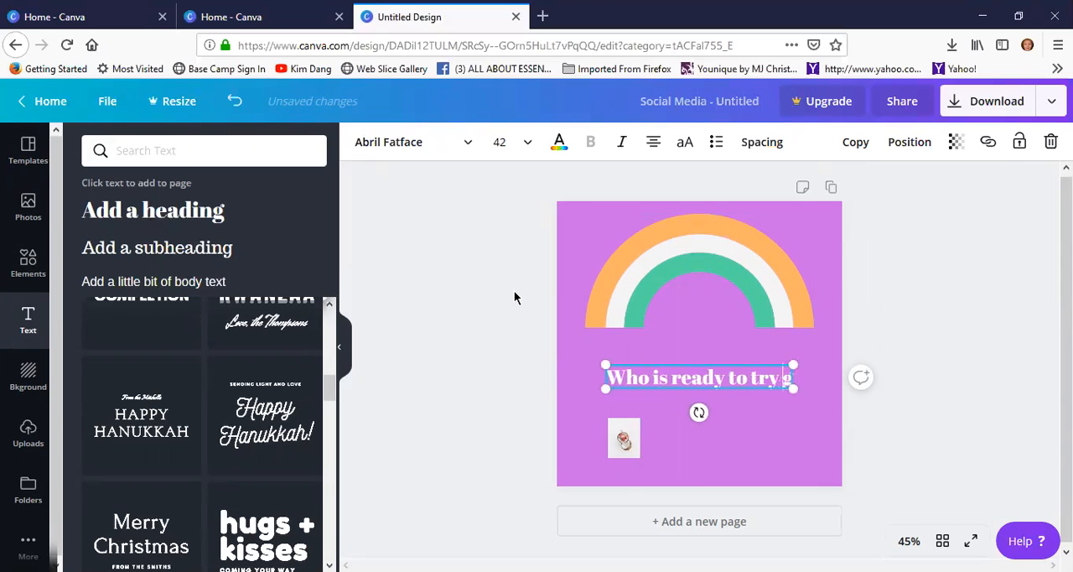
type("conut")
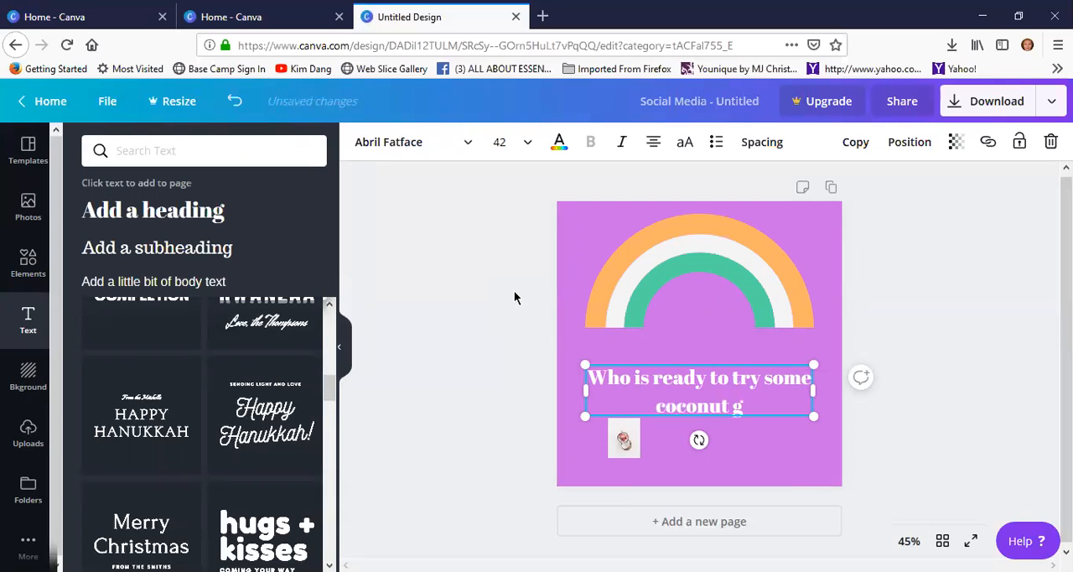
type(" cream")
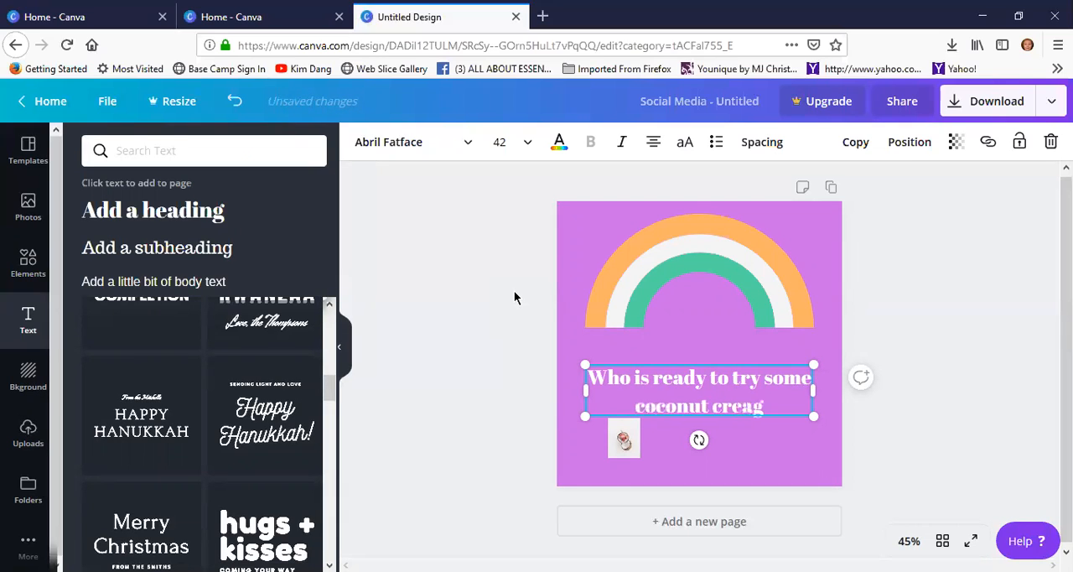
type(" for your ")
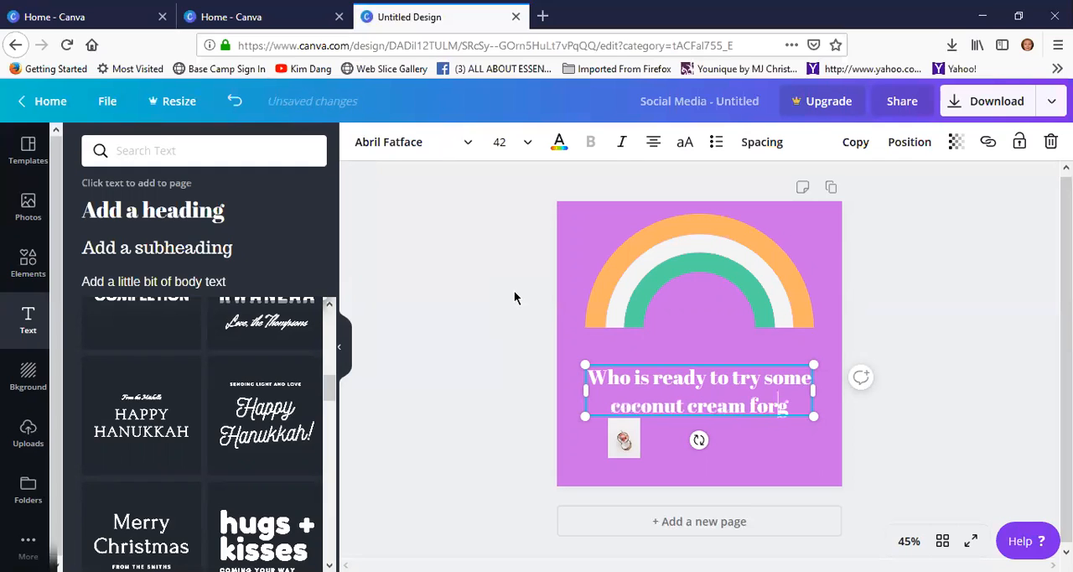
type("face")
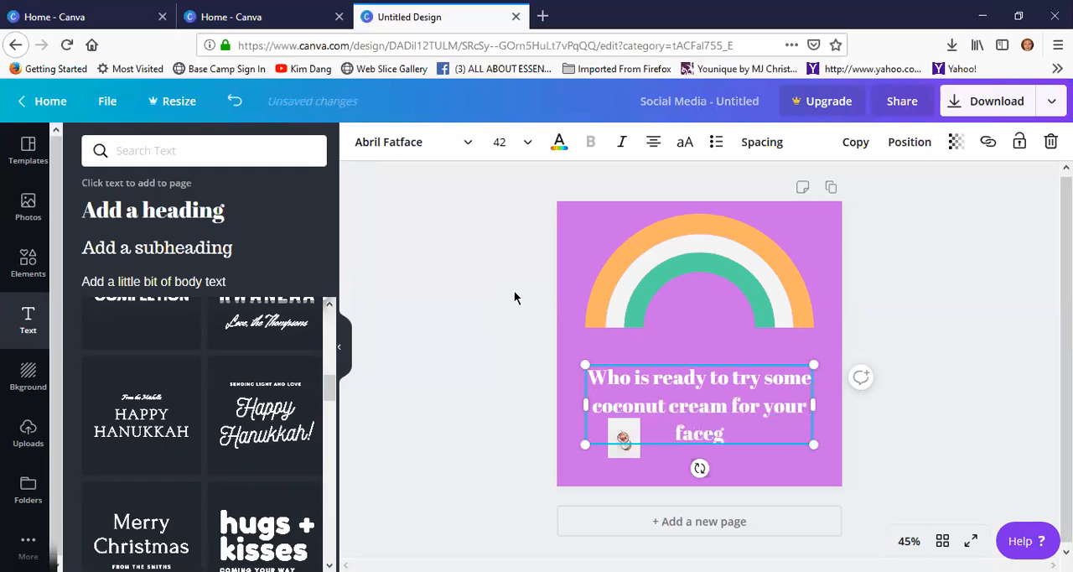
key("Delete")
type("?")
Move the heading up to just beneath the rainbow and center the small coconut bowl photo below the text
left_click_drag(708, 360, 708, 338)
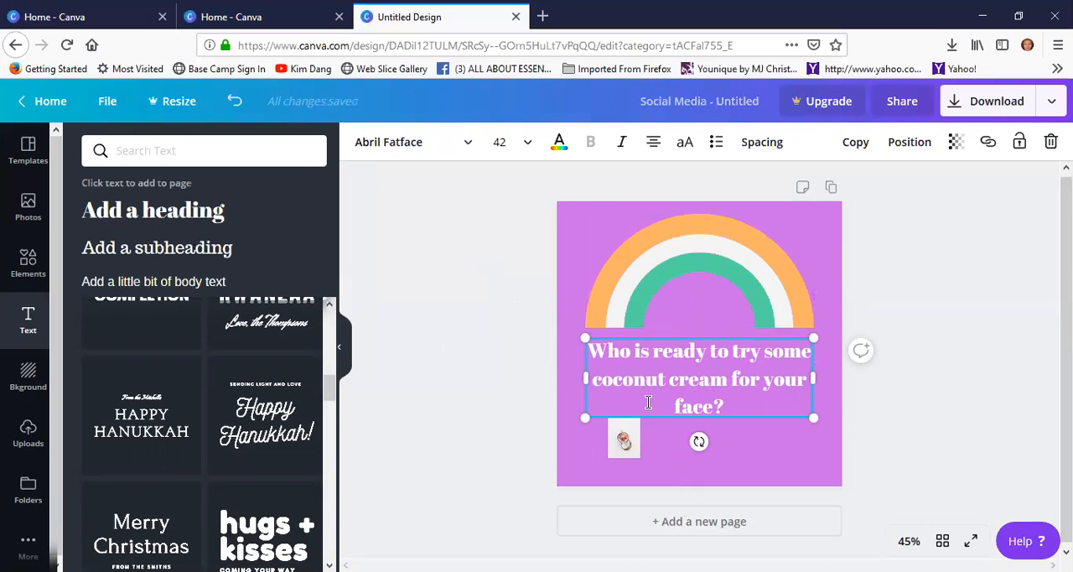
mouse_move(623, 420)
left_mouse_down()
mouse_move(657, 425)
mouse_move(633, 421)
left_mouse_up()
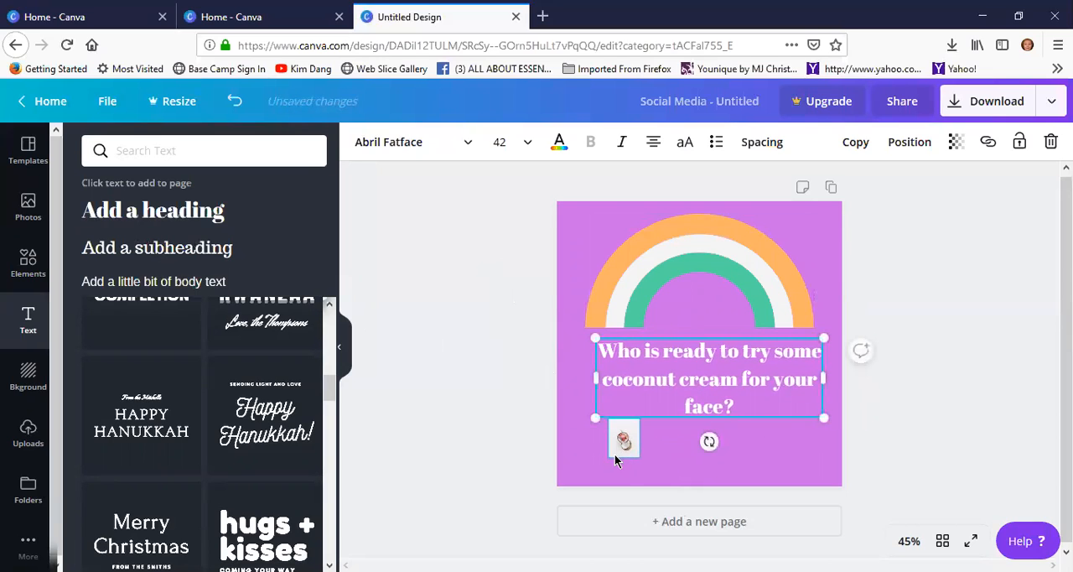
left_click(620, 444)
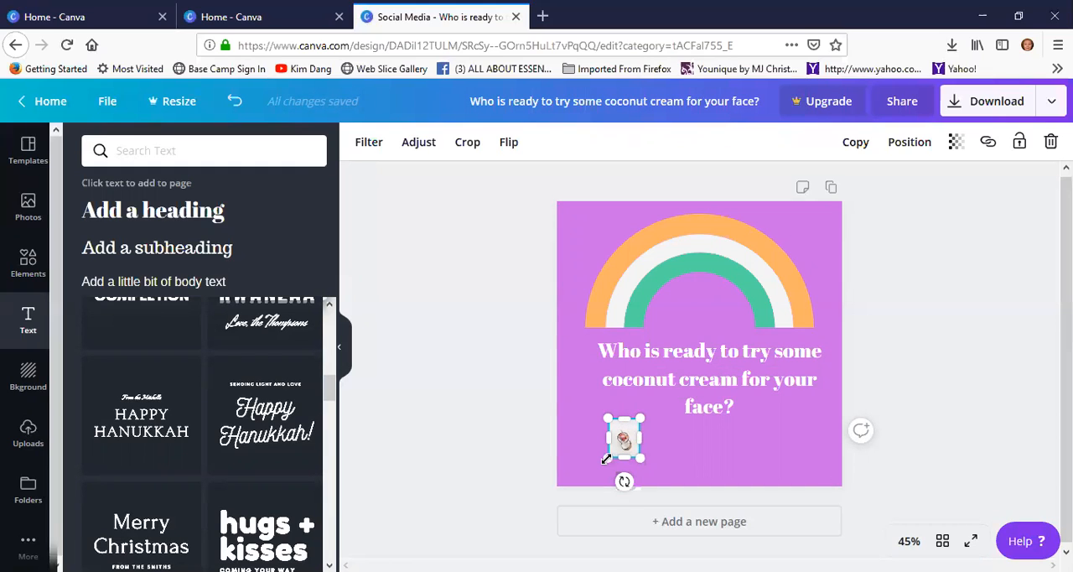
left_click_drag(602, 459, 604, 457)
left_click_drag(634, 437, 706, 435)
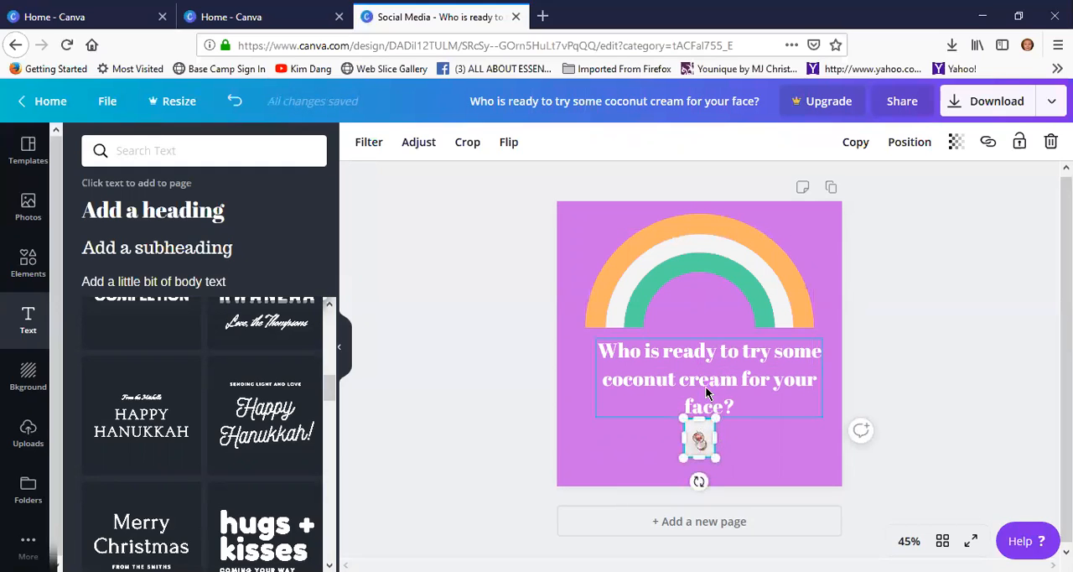
Change the color of the entire heading text to black from the default colors
left_click(708, 390)
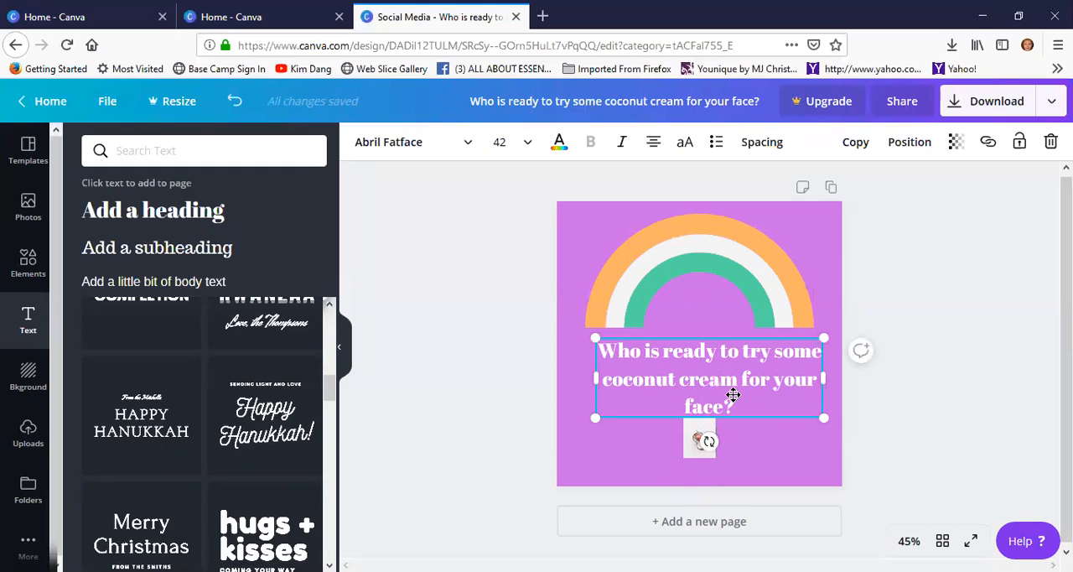
left_click_drag(744, 405, 591, 351)
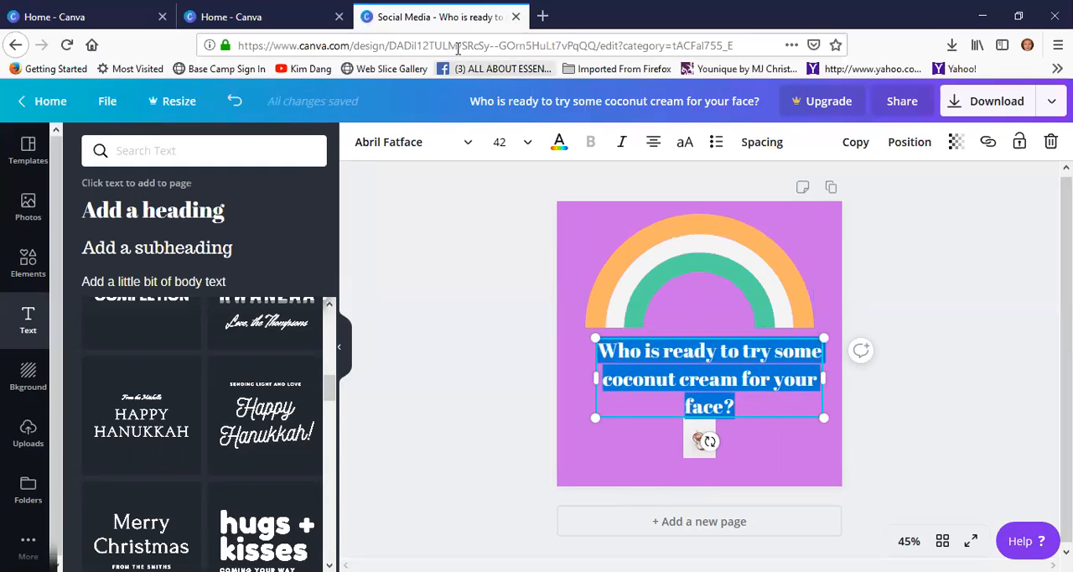
left_click(559, 142)
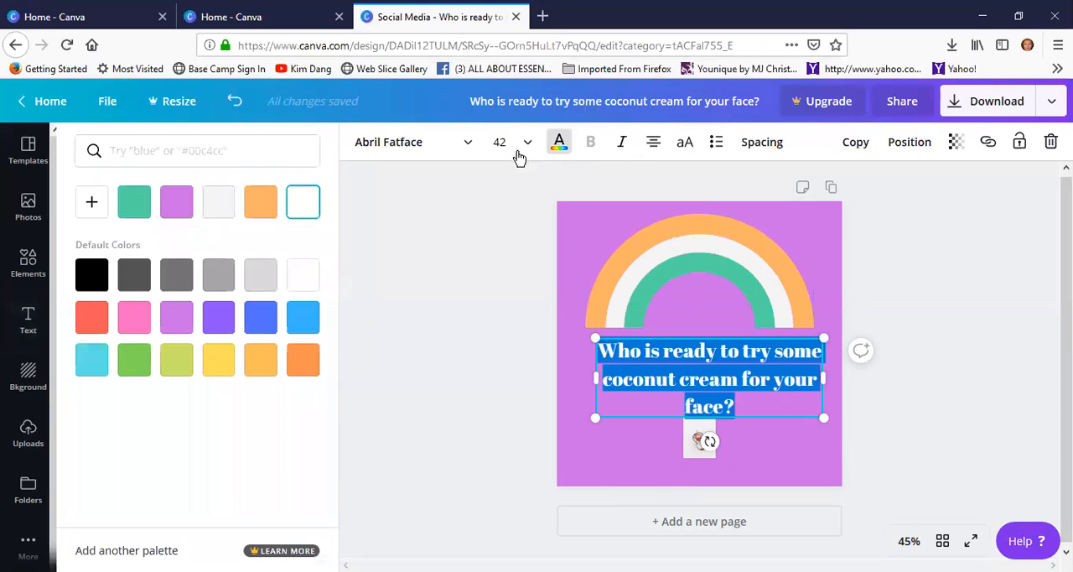
left_click(559, 148)
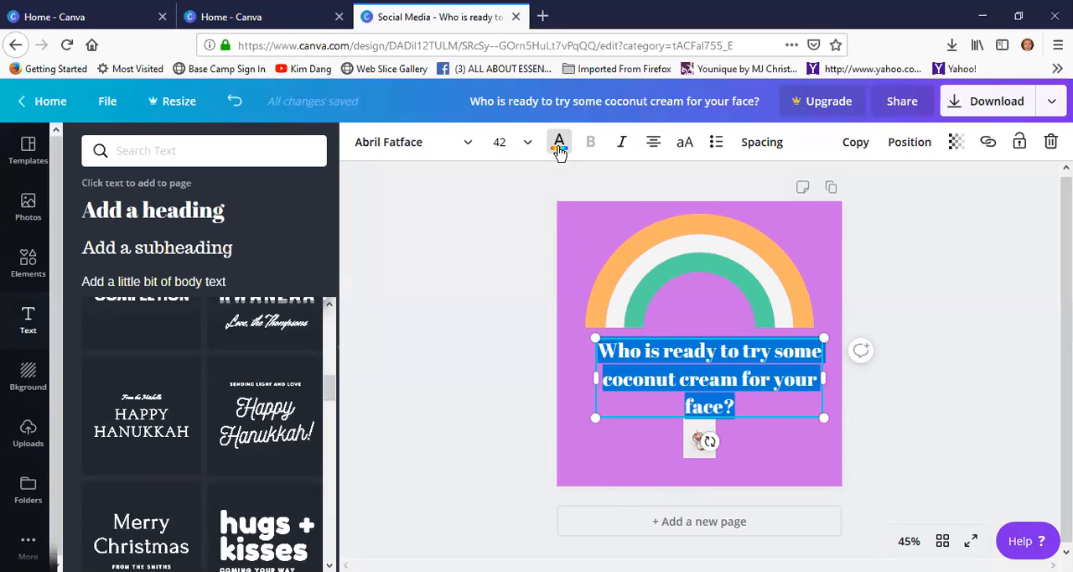
left_click(559, 148)
left_click(101, 280)
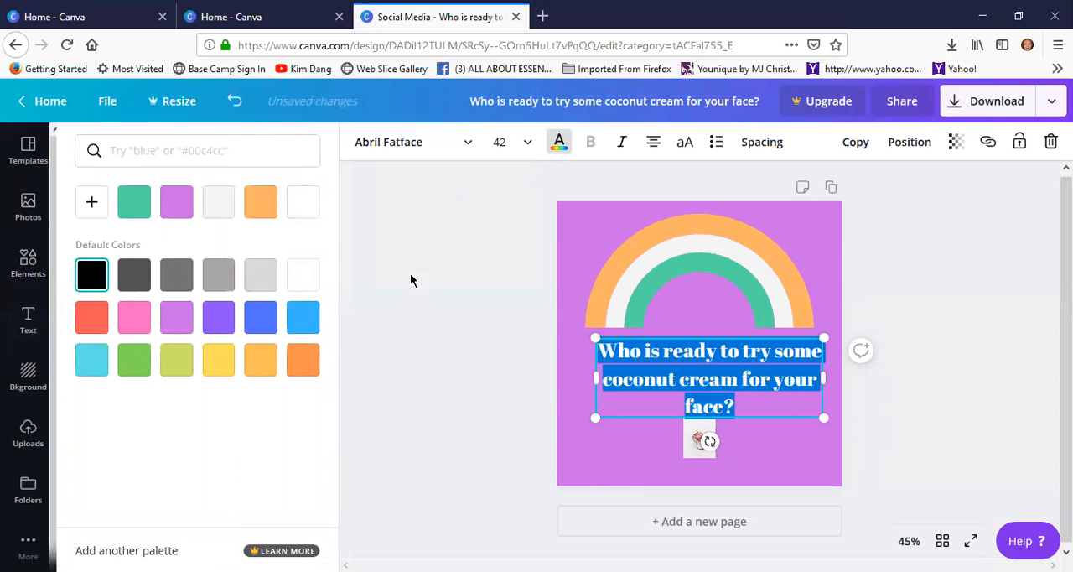
left_click(472, 301)
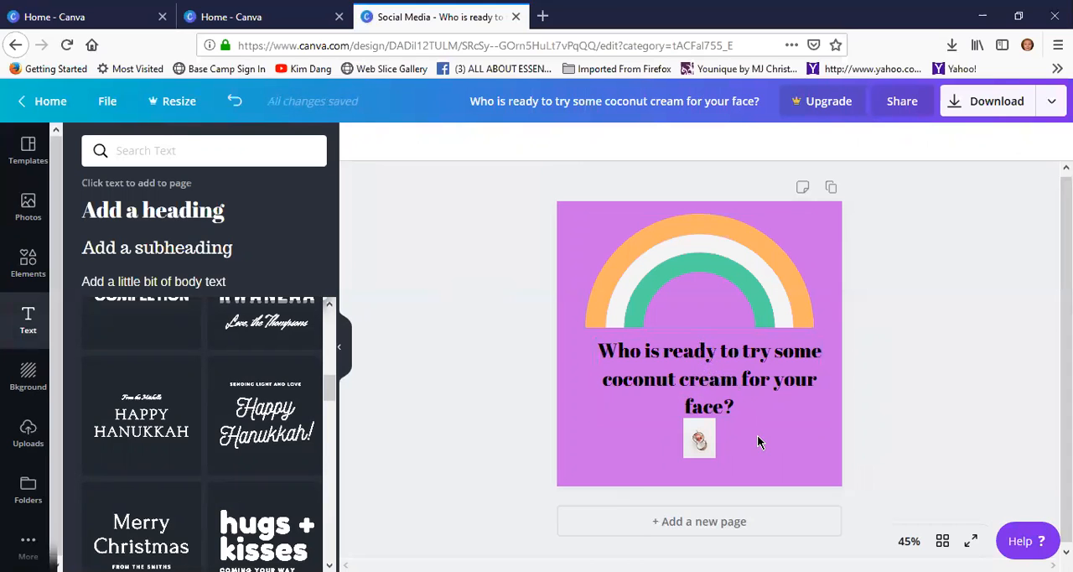
Download the finished design as a PNG, saving the file, and open the downloaded image
scroll(758, 436, "down", 1)
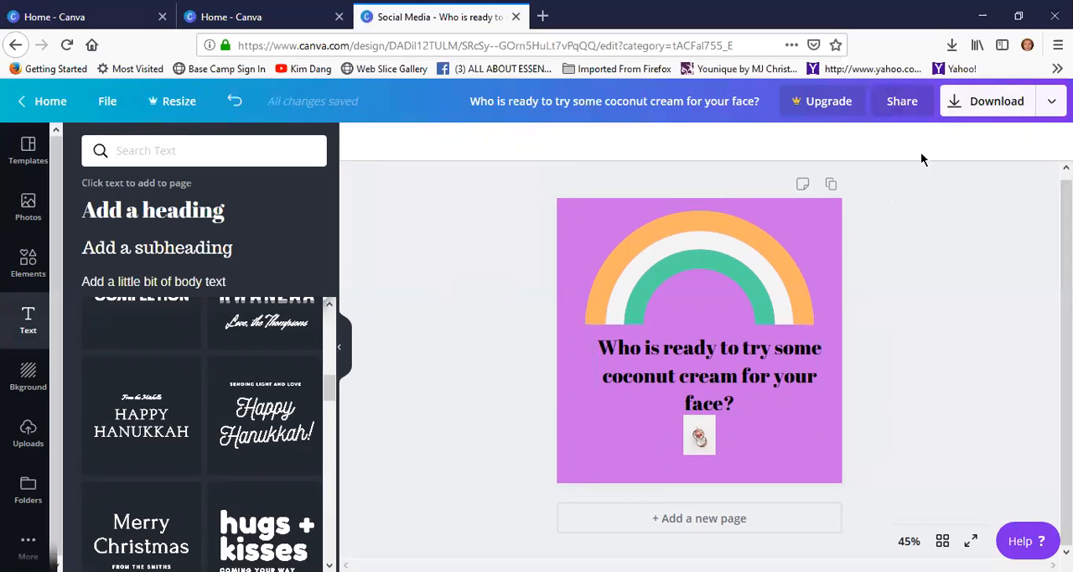
left_click(957, 103)
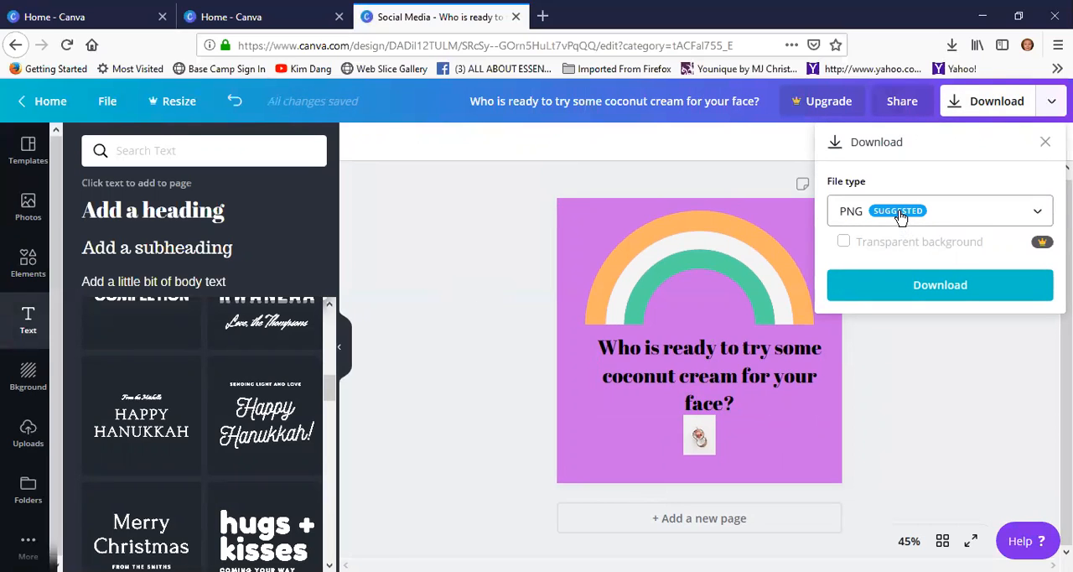
left_click(920, 289)
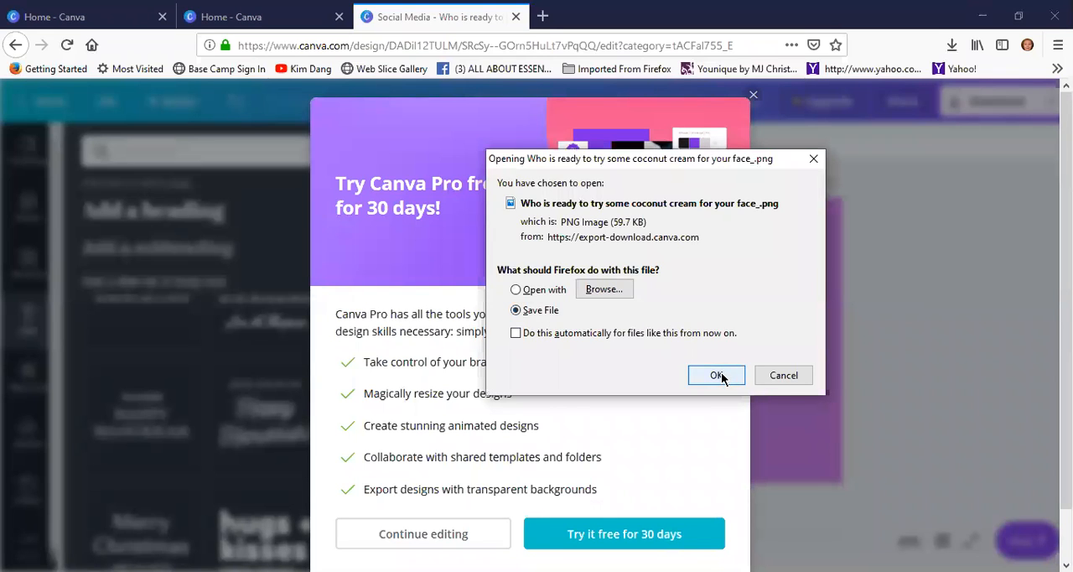
left_click(711, 373)
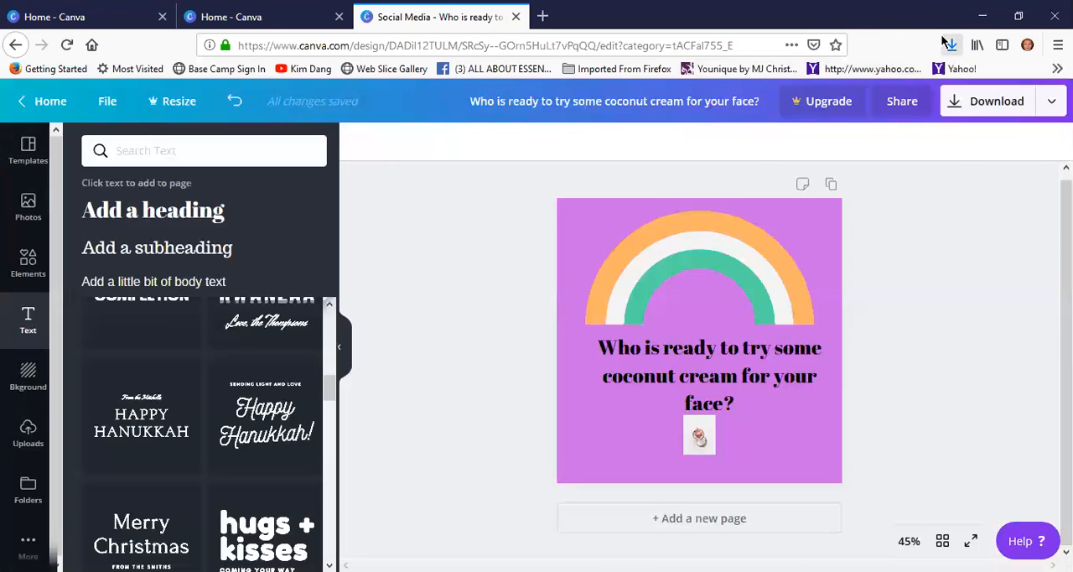
left_click(950, 46)
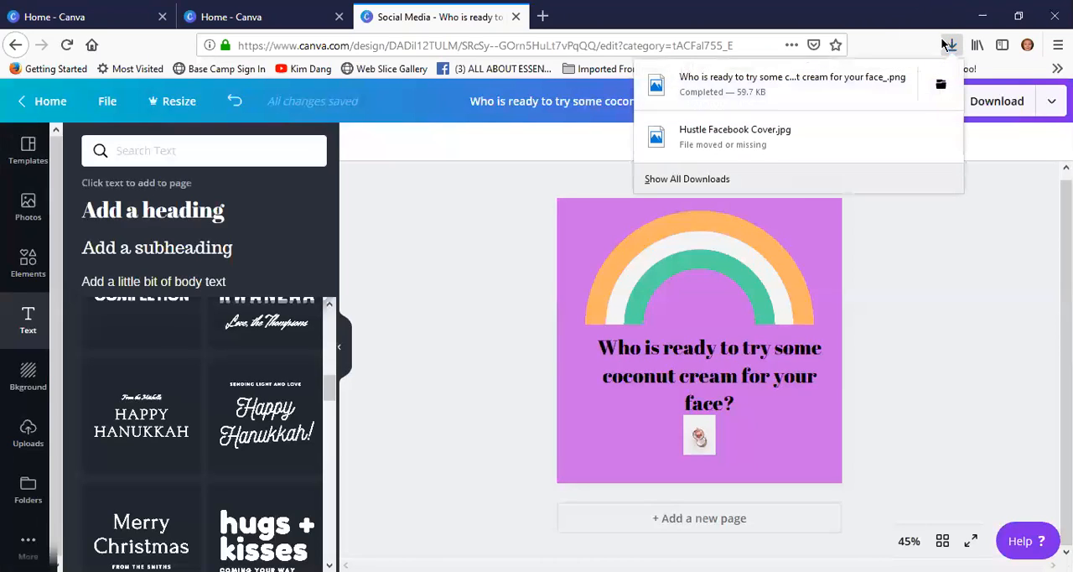
left_click(764, 90)
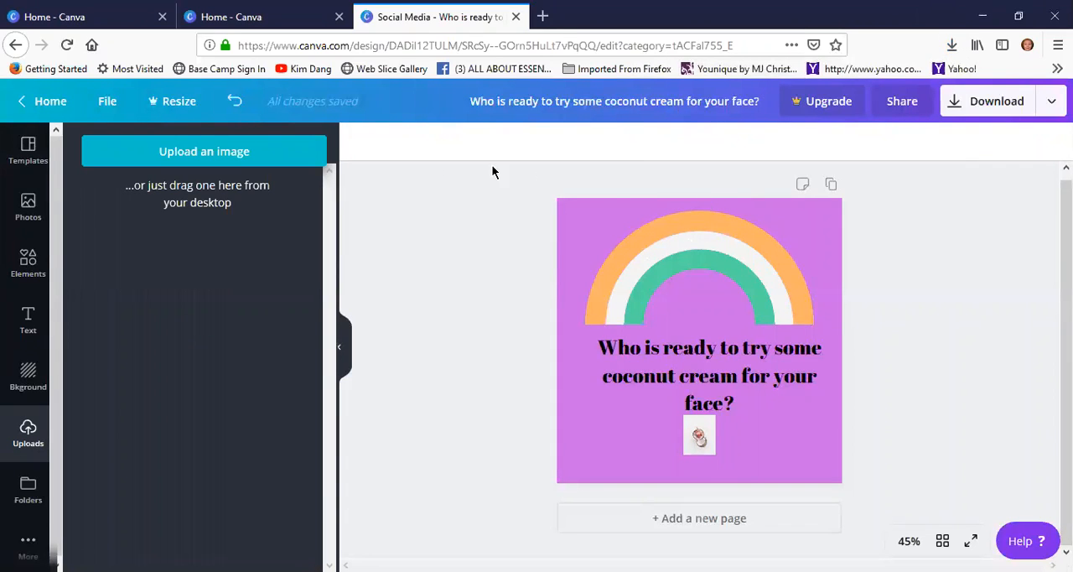
Return to the home page and look over the entries in its side navigation, including Folders and Trash
left_click(57, 106)
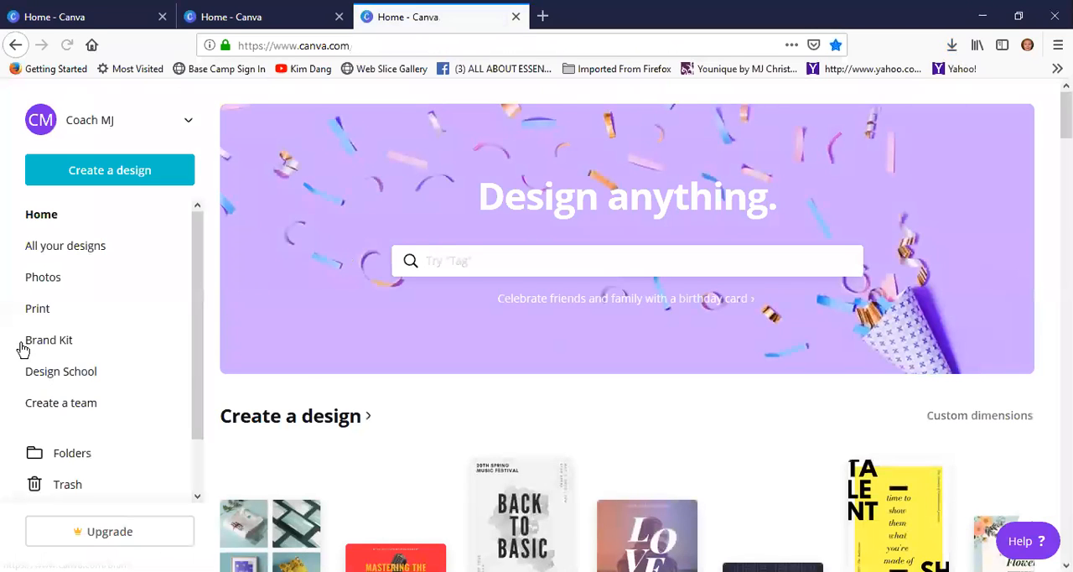
scroll(33, 312, "down", 2)
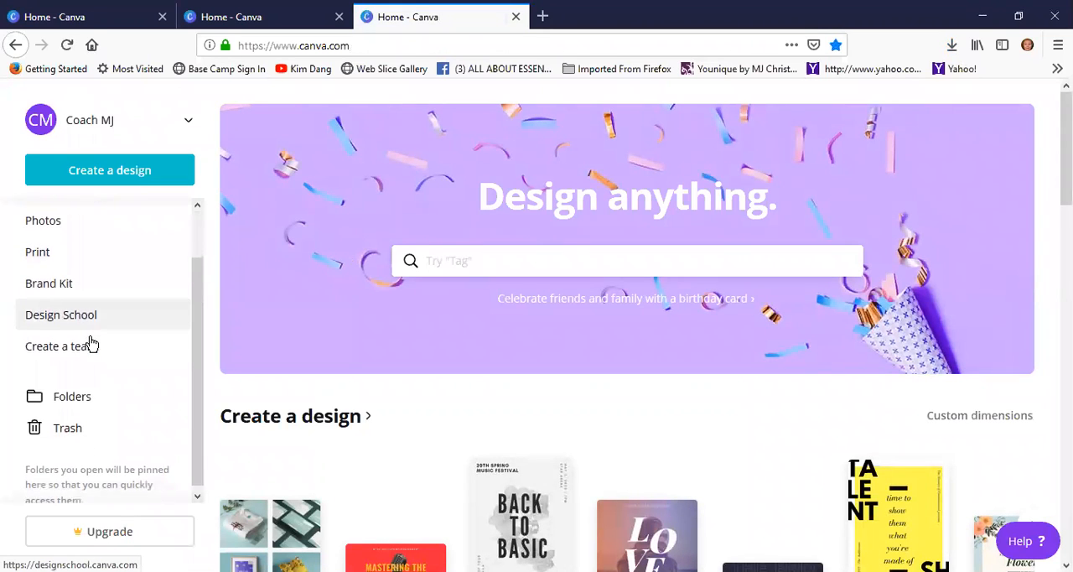
scroll(91, 342, "up", 2)
scroll(91, 369, "down", 2)
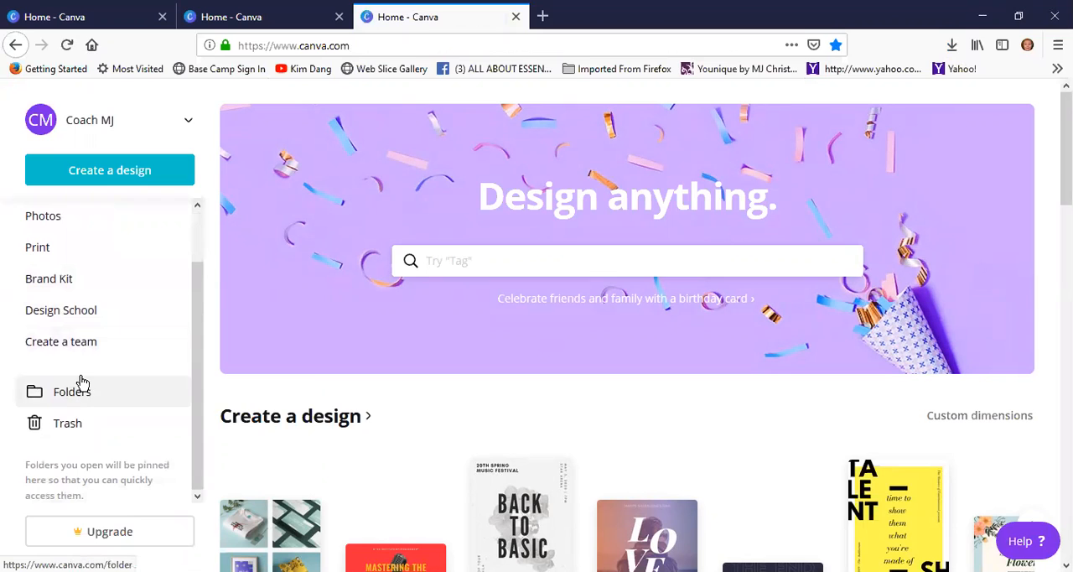
scroll(82, 382, "up", 2)
Look through the available design types and start a new blank Book Cover design
left_click(95, 175)
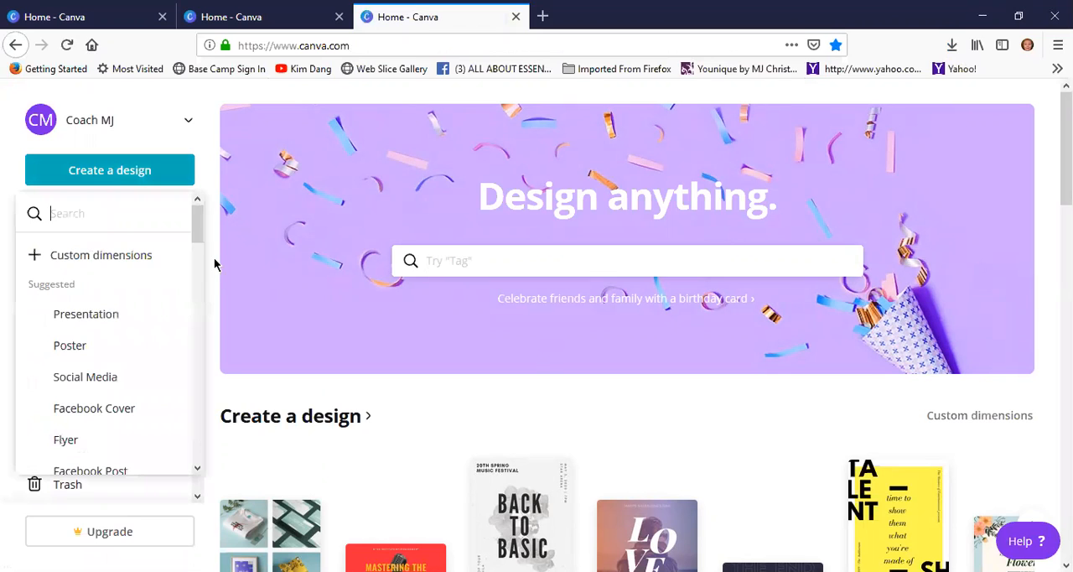
scroll(92, 309, "down", 2)
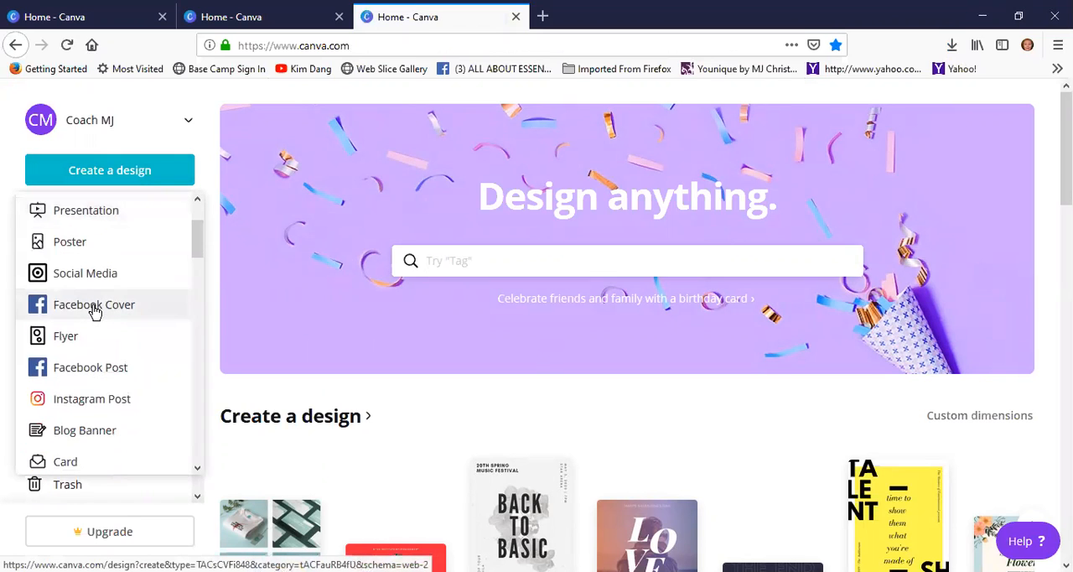
scroll(93, 310, "down", 1)
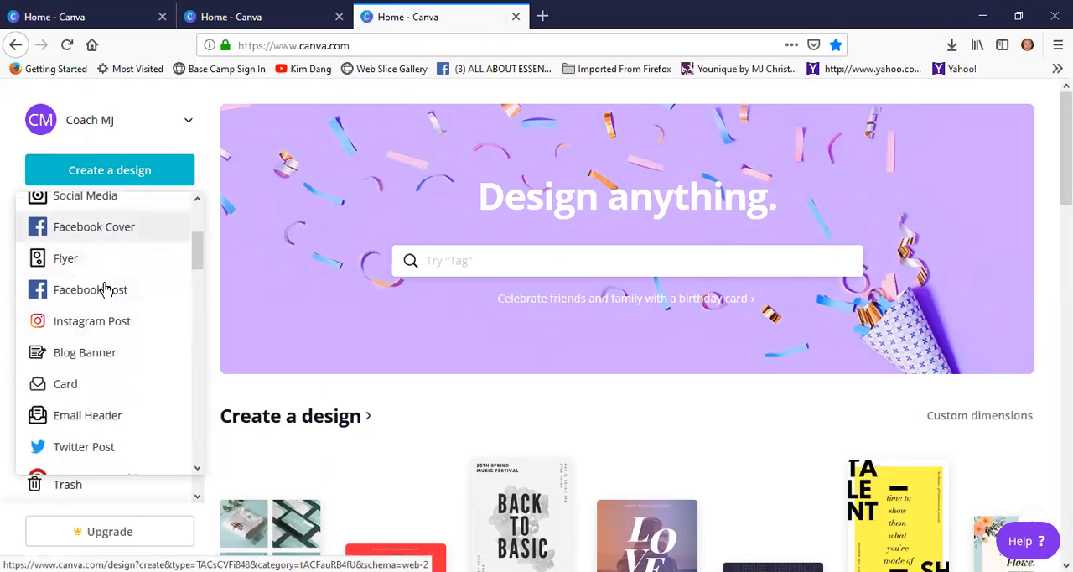
scroll(103, 350, "down", 1)
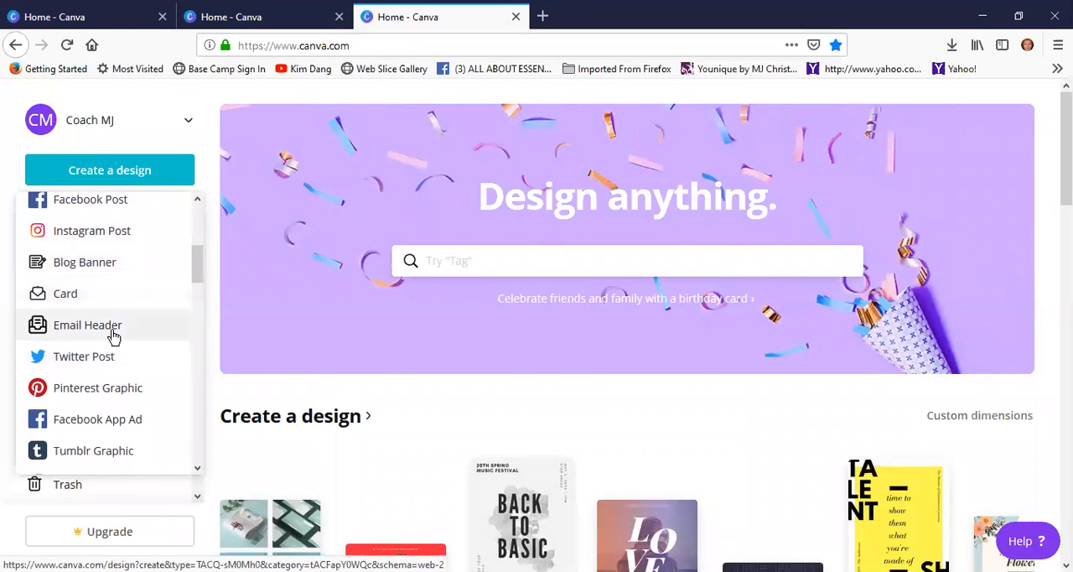
scroll(114, 334, "down", 1)
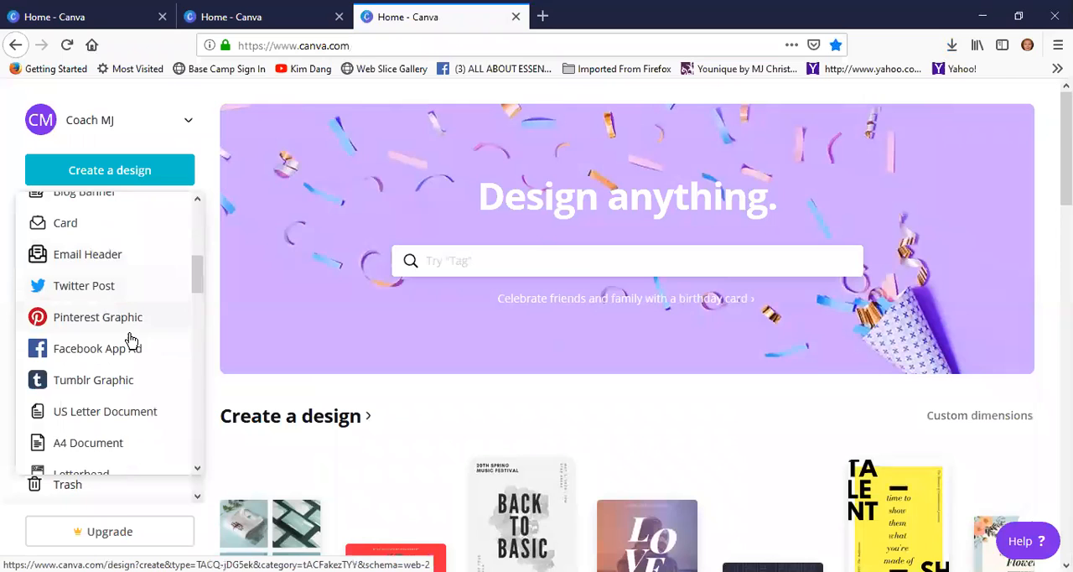
scroll(130, 340, "down", 2)
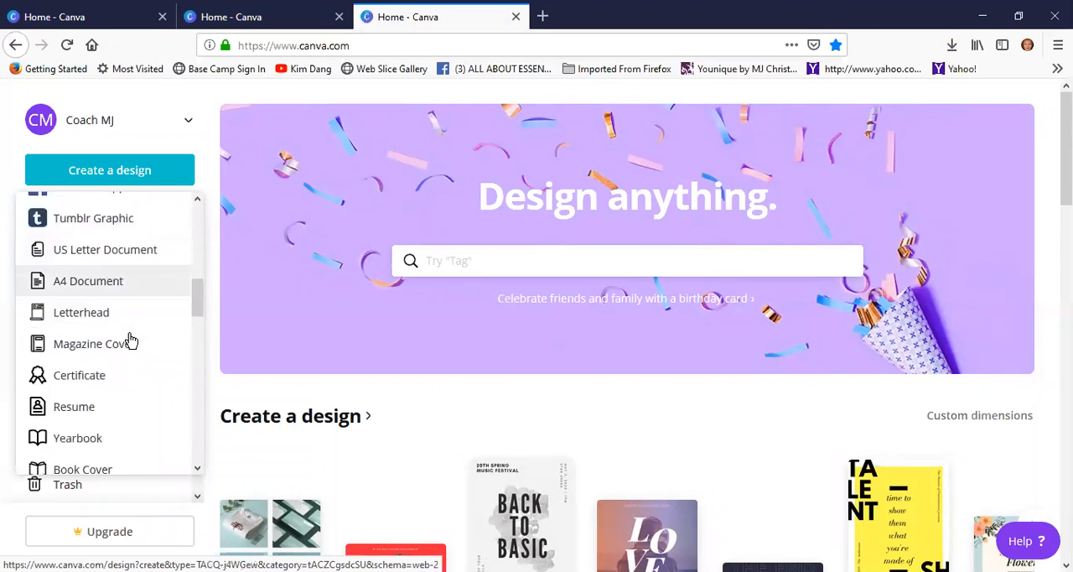
scroll(131, 341, "down", 1)
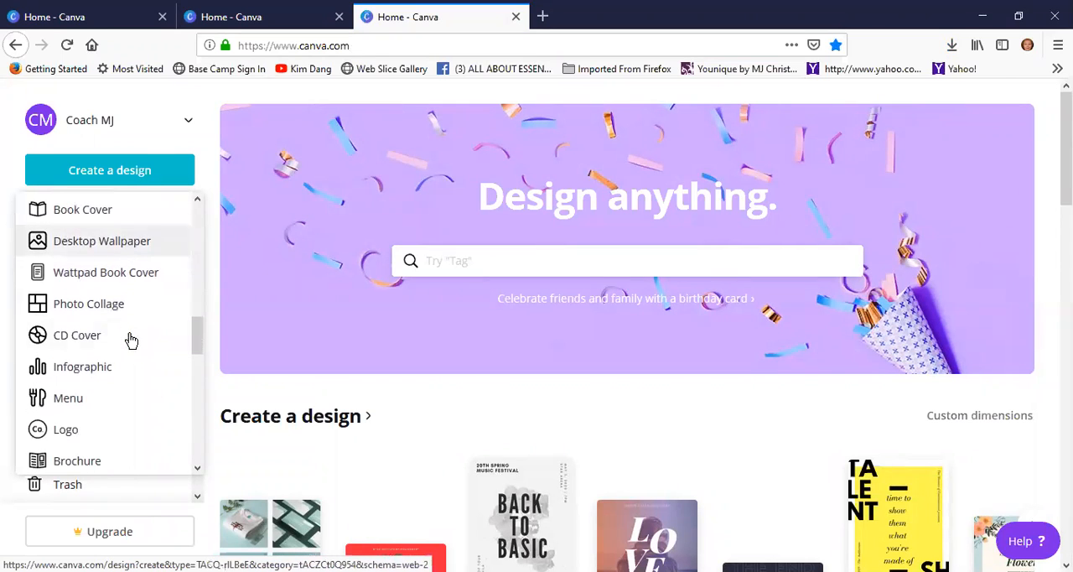
scroll(134, 357, "up", 1)
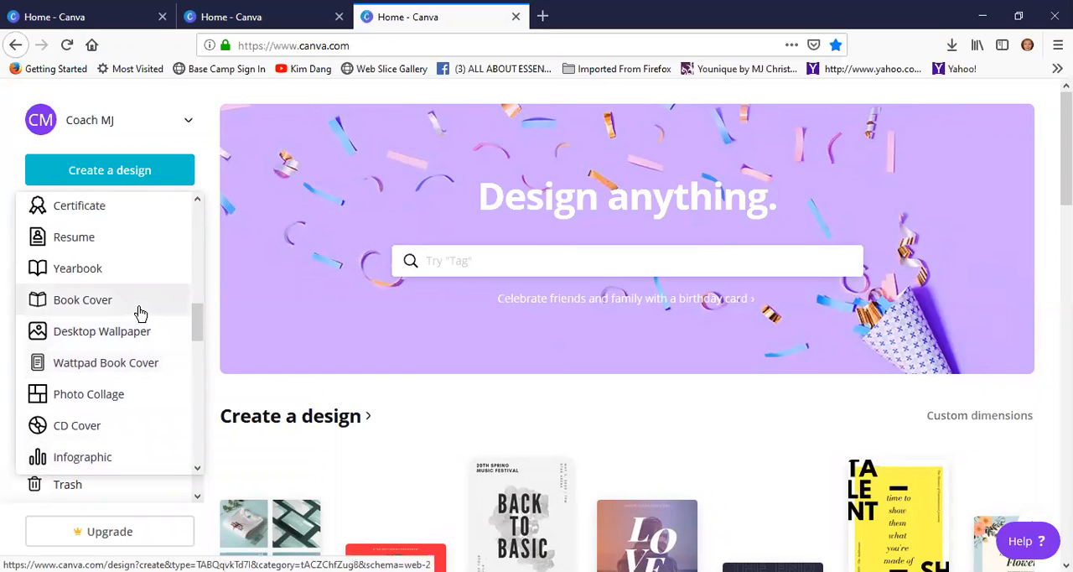
left_click(88, 302)
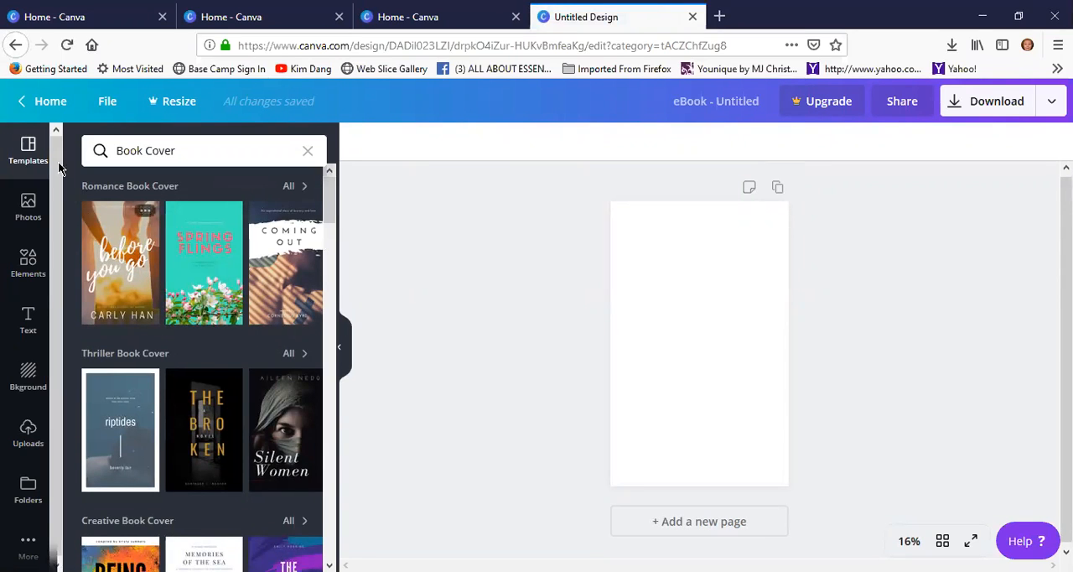
Return to the home page and view the saved designs under All your designs
left_click(40, 103)
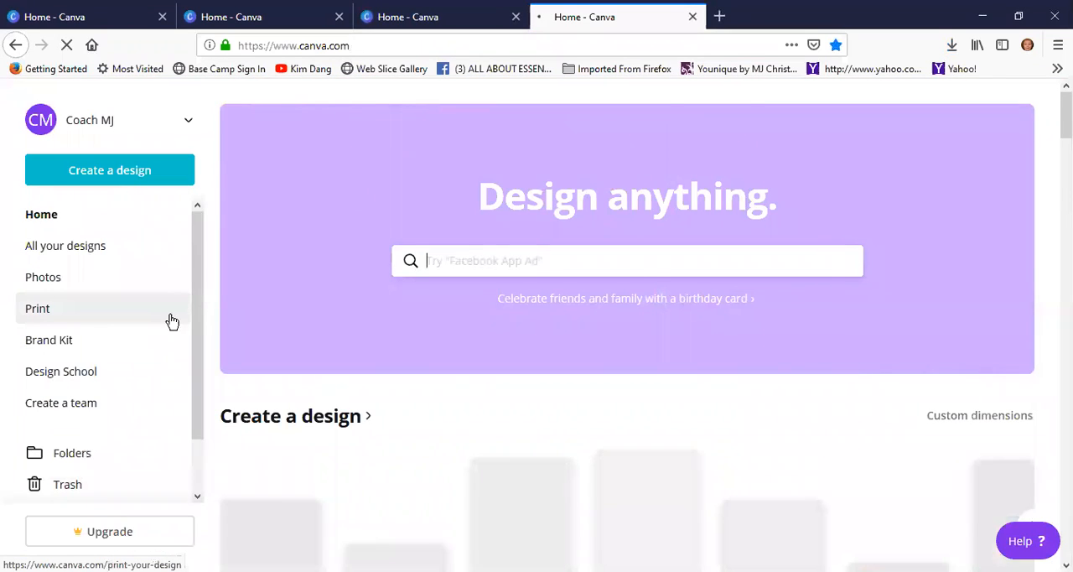
scroll(98, 337, "down", 1)
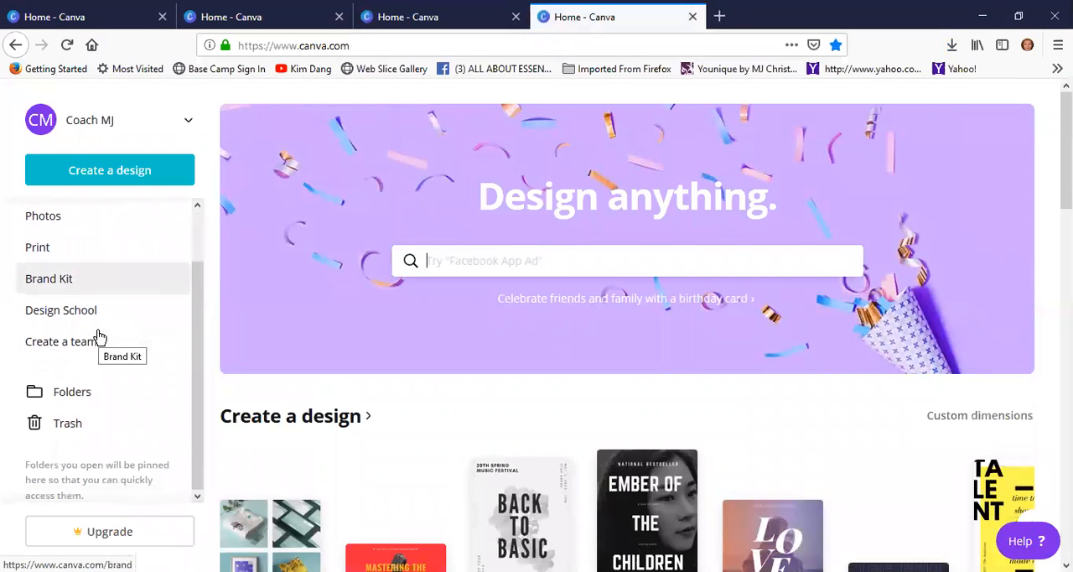
scroll(98, 337, "up", 1)
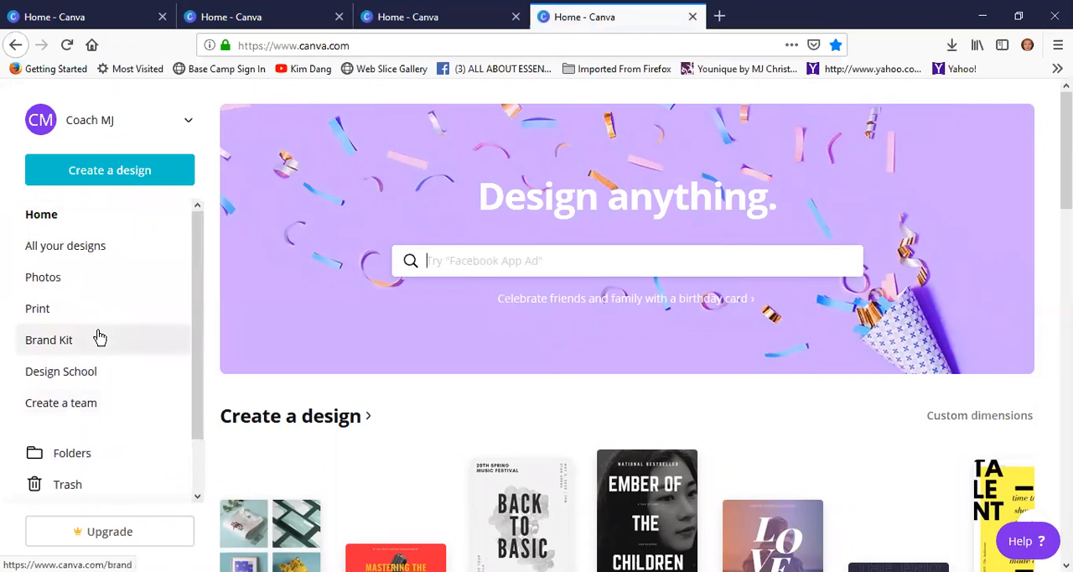
left_click(78, 252)
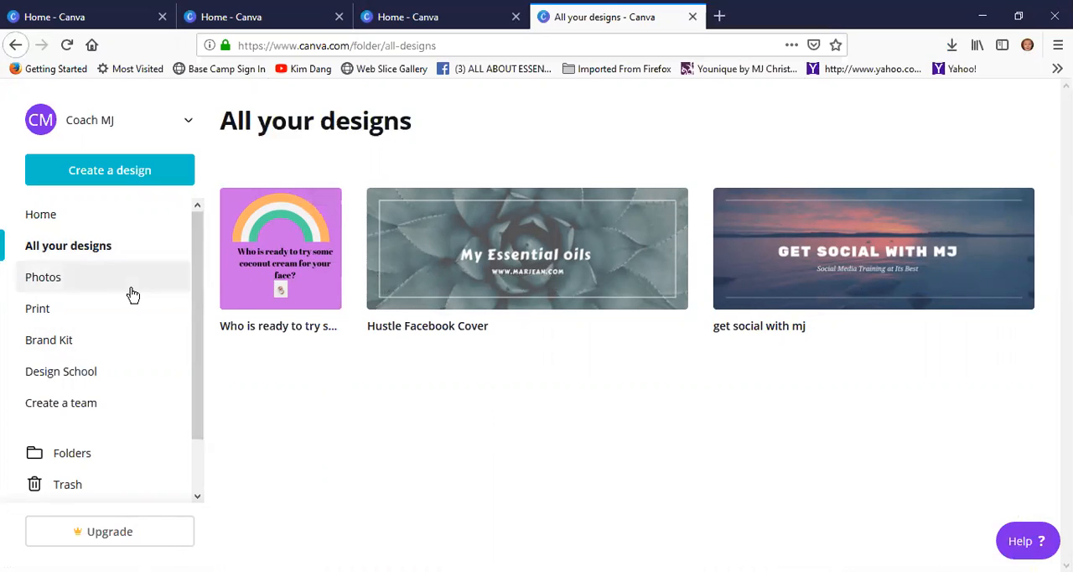
scroll(132, 293, "down", 2)
scroll(132, 293, "up", 2)
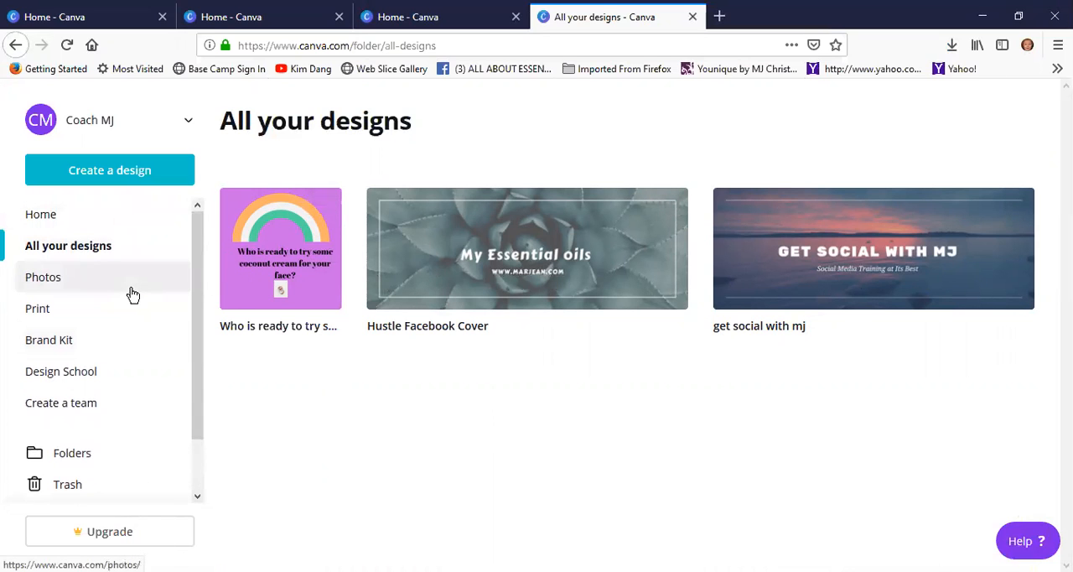
Start a new blank Facebook Cover design
left_click(95, 176)
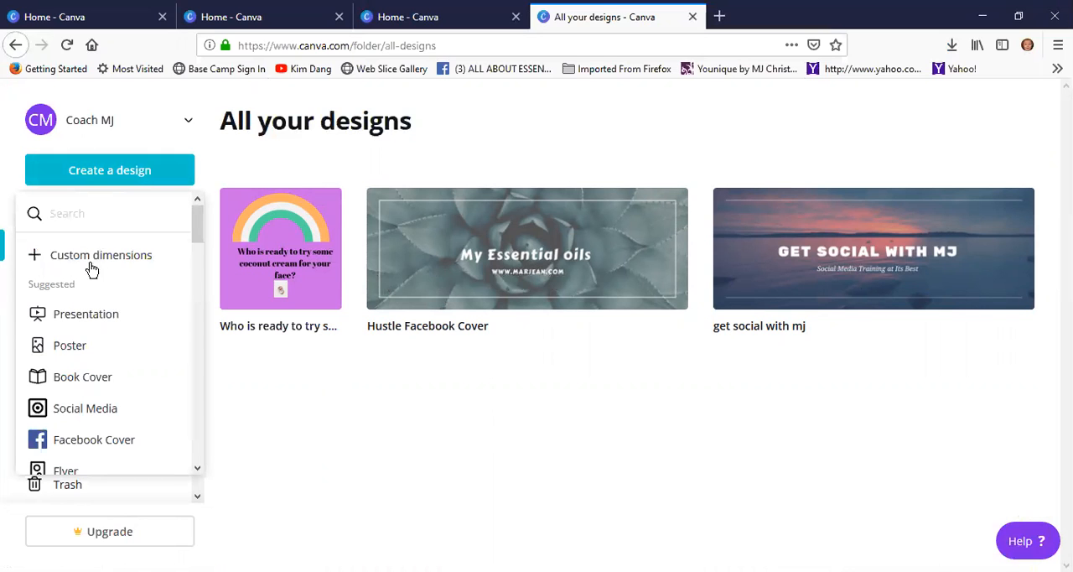
scroll(86, 315, "down", 3)
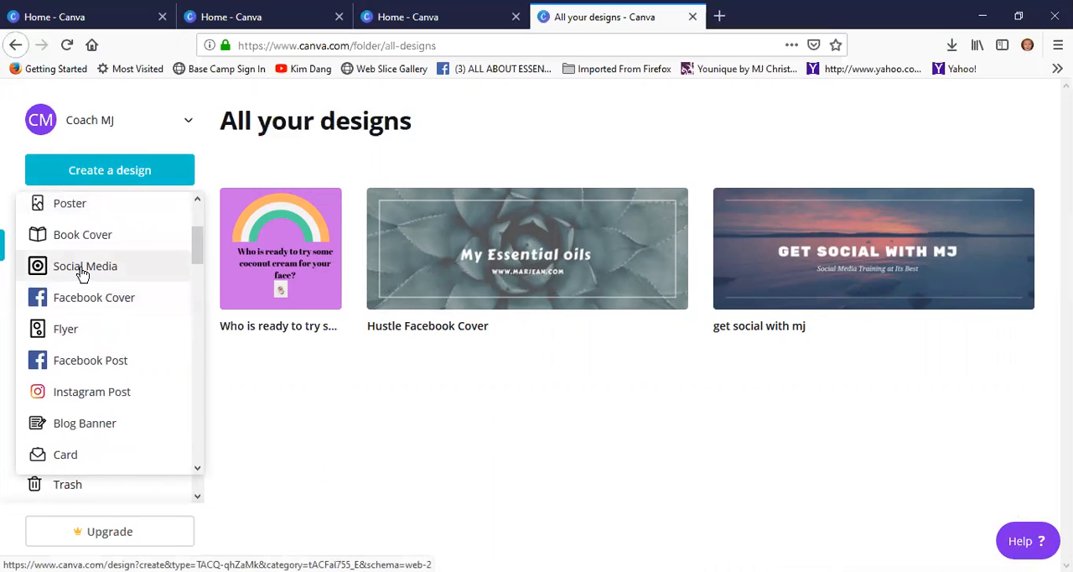
left_click(77, 300)
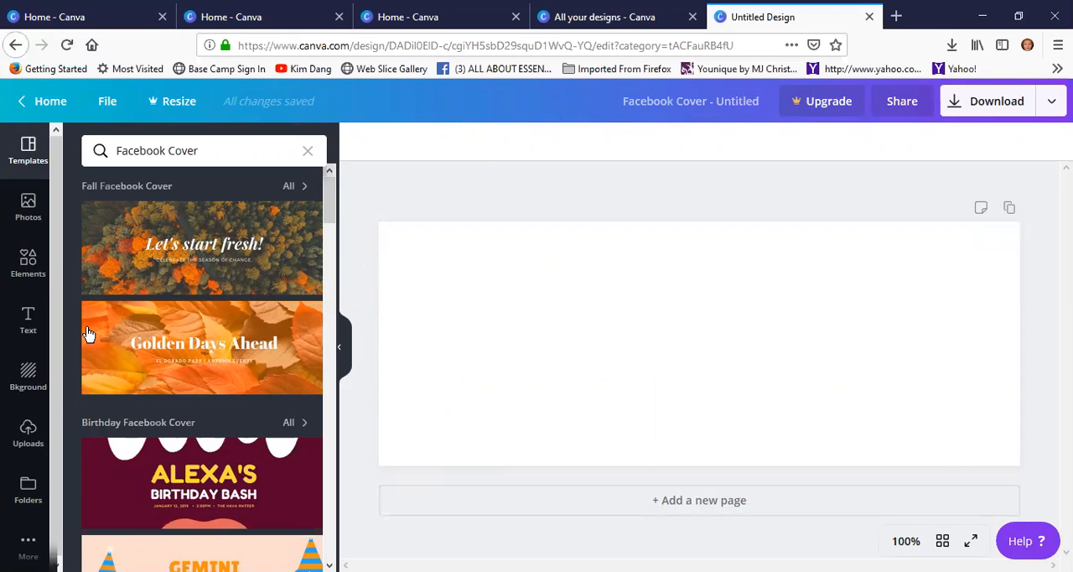
Apply the grayscale "Flawless Beauty" template from the Beauty Facebook Cover group to the page and view the template's details
scroll(167, 377, "down", 4)
scroll(167, 376, "down", 4)
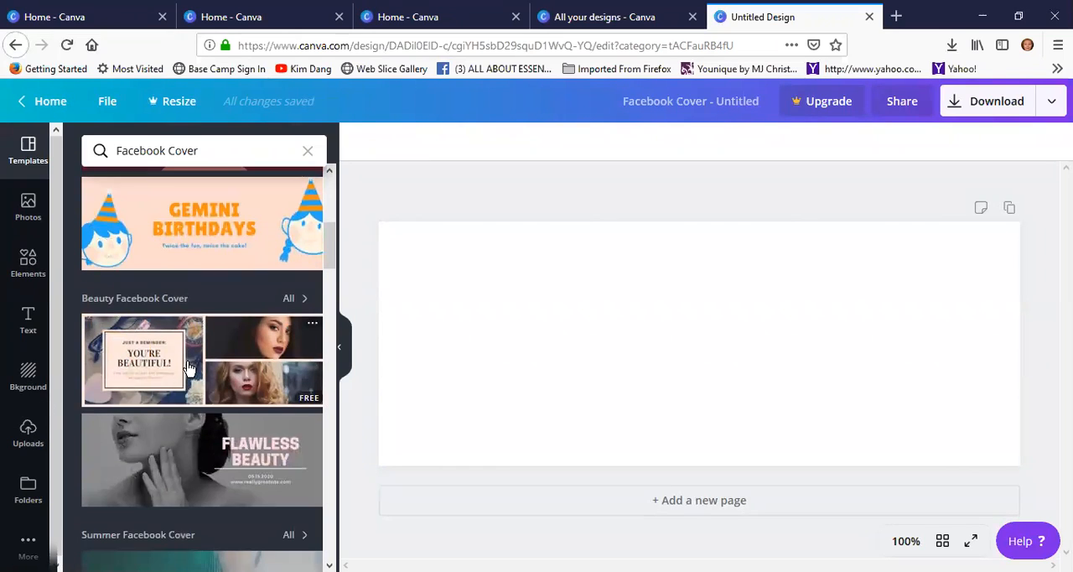
scroll(193, 365, "up", 2)
scroll(194, 365, "up", 3)
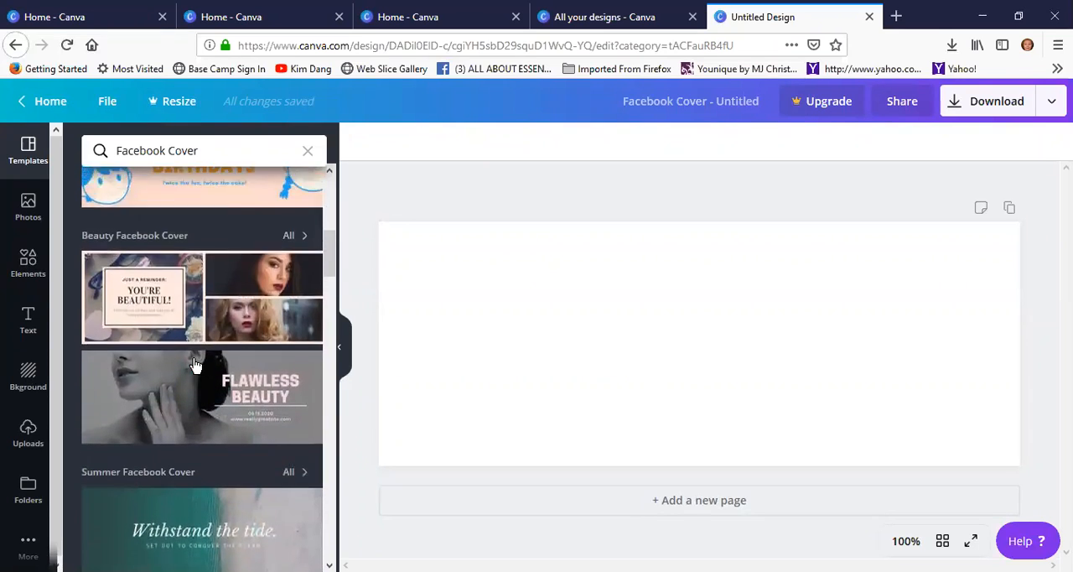
scroll(196, 397, "down", 3)
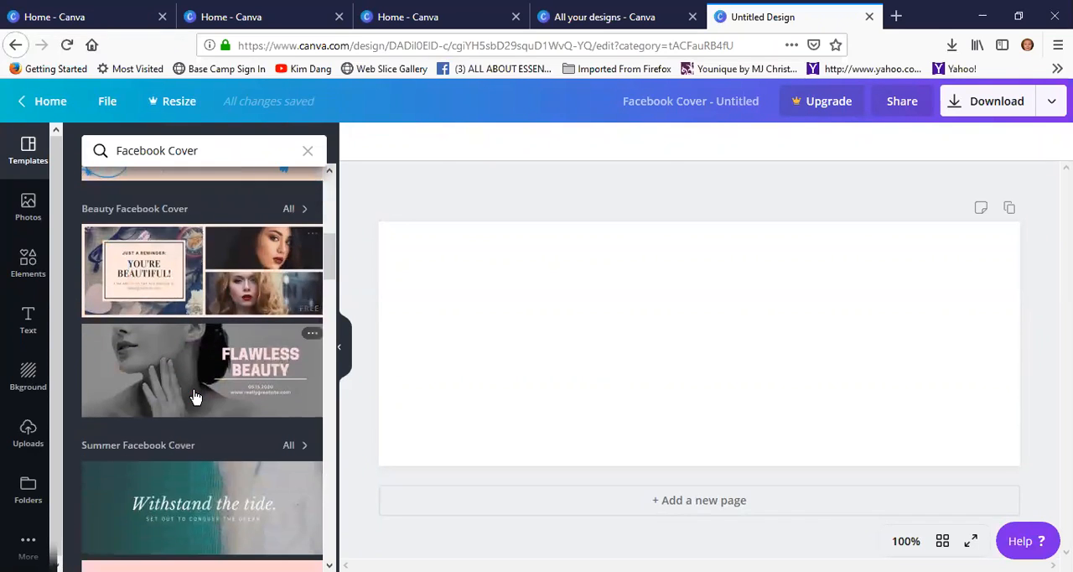
scroll(196, 398, "down", 2)
scroll(230, 329, "up", 1)
left_click(230, 329)
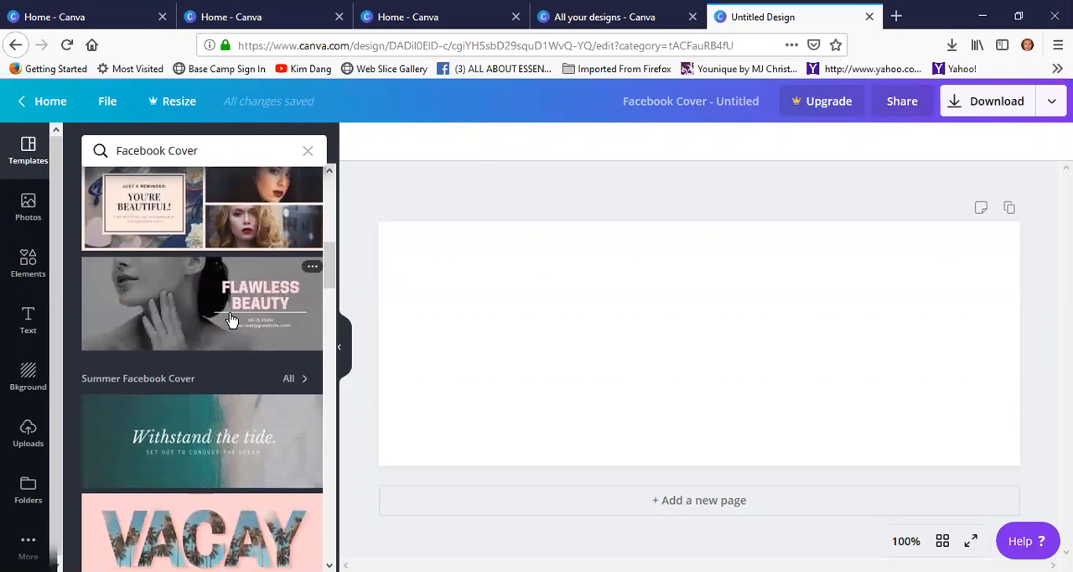
left_click(605, 305)
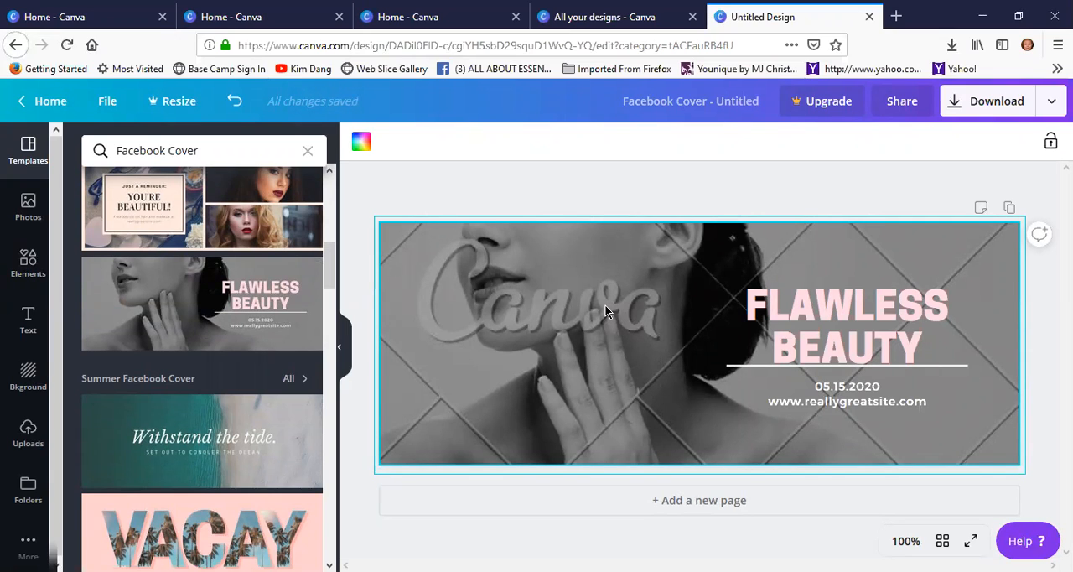
left_click(311, 267)
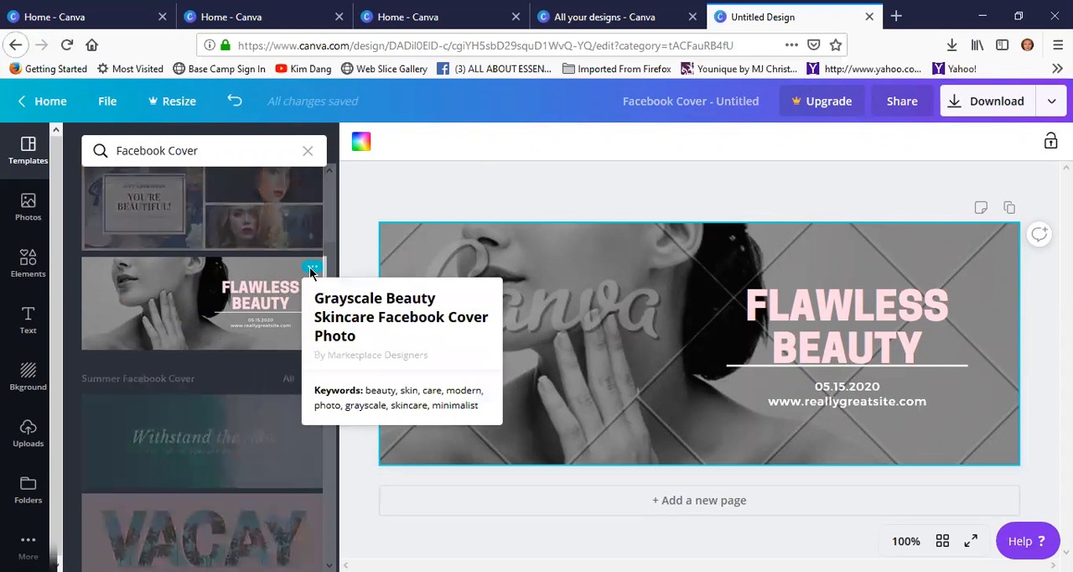
left_click(228, 283)
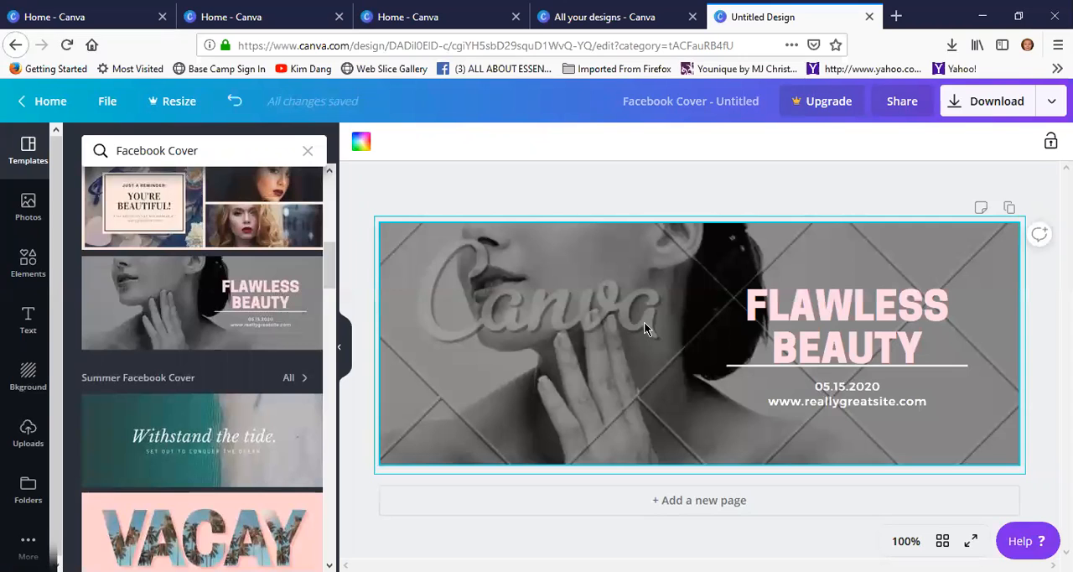
Delete the "FLAWLESS BEAUTY" heading element from its text group on the cover
left_click(844, 287)
right_click(842, 283)
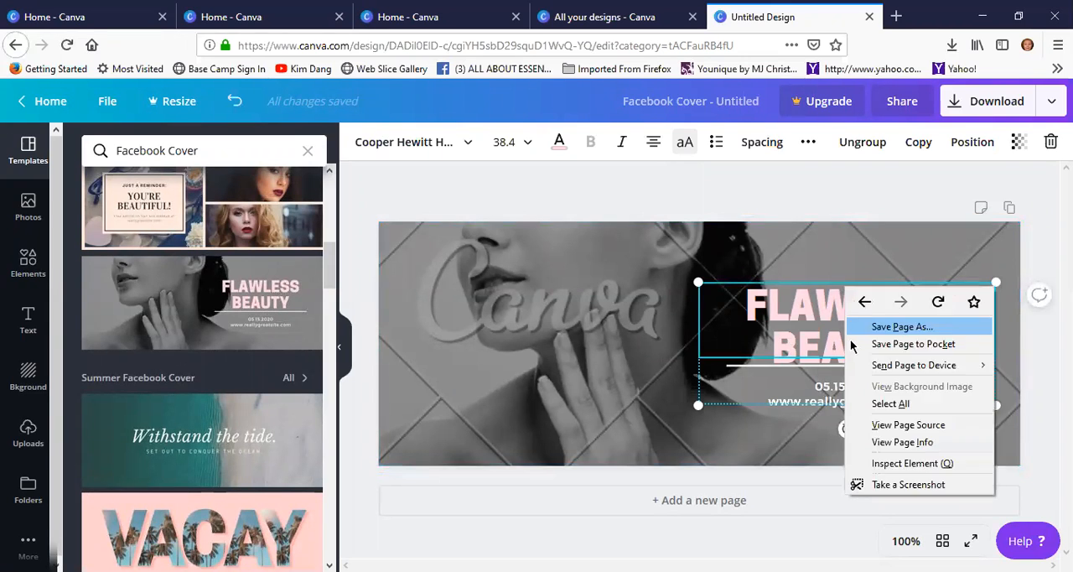
left_click(833, 296)
left_click(838, 285)
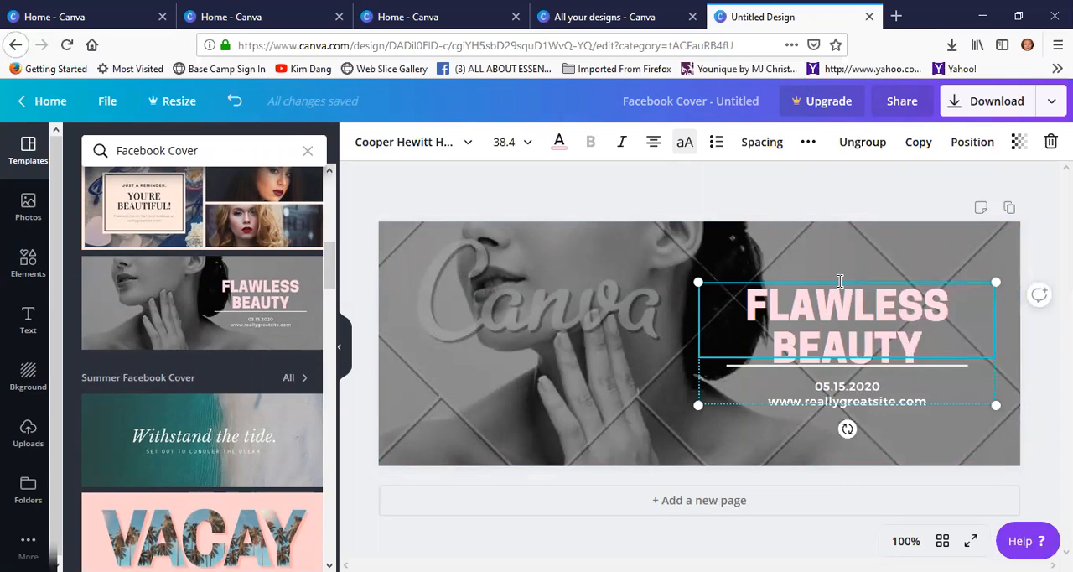
left_click(864, 278)
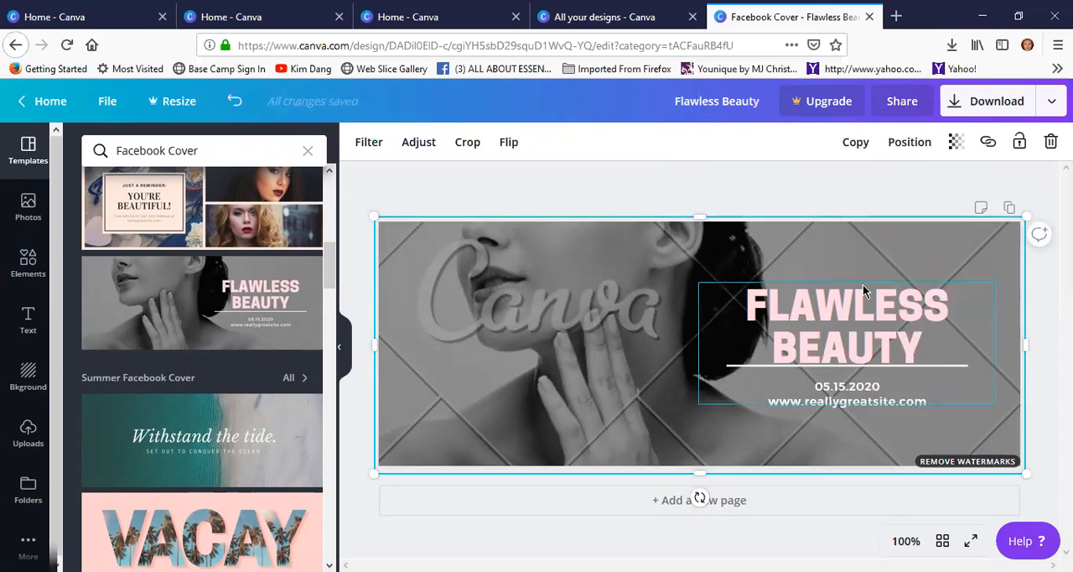
left_click(864, 307)
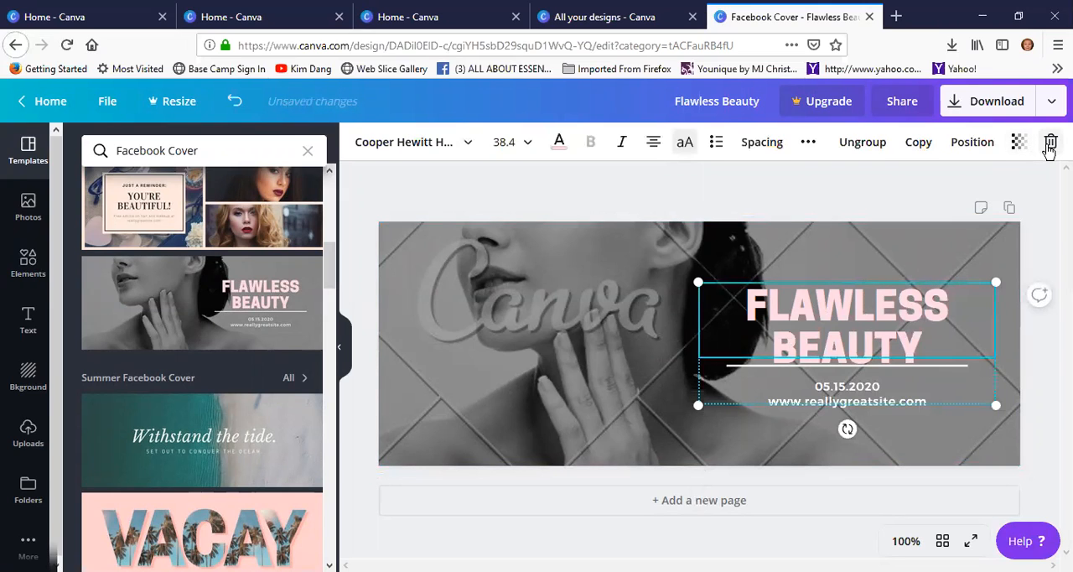
left_click(1049, 144)
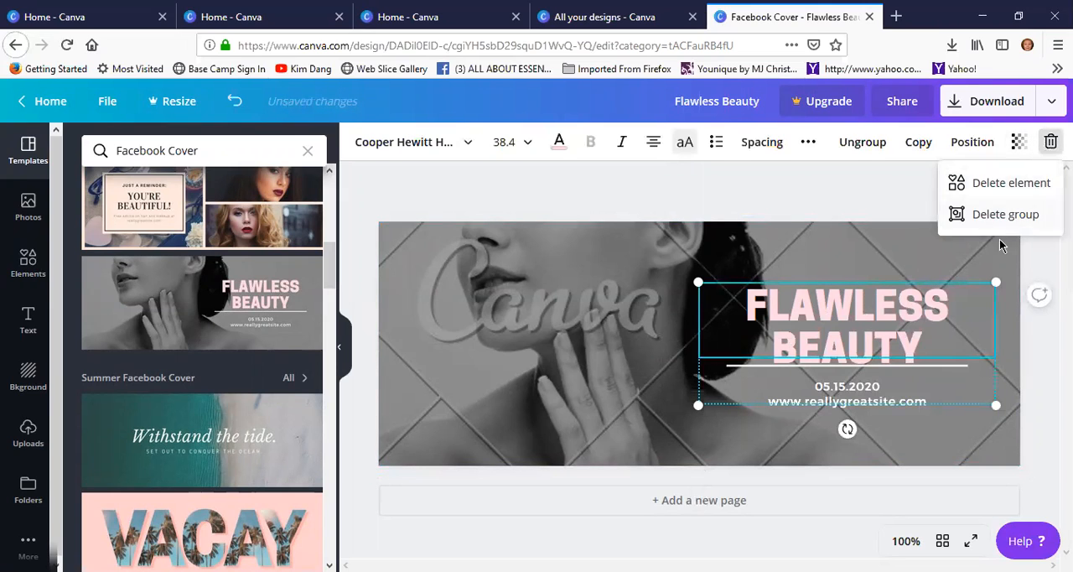
left_click(973, 192)
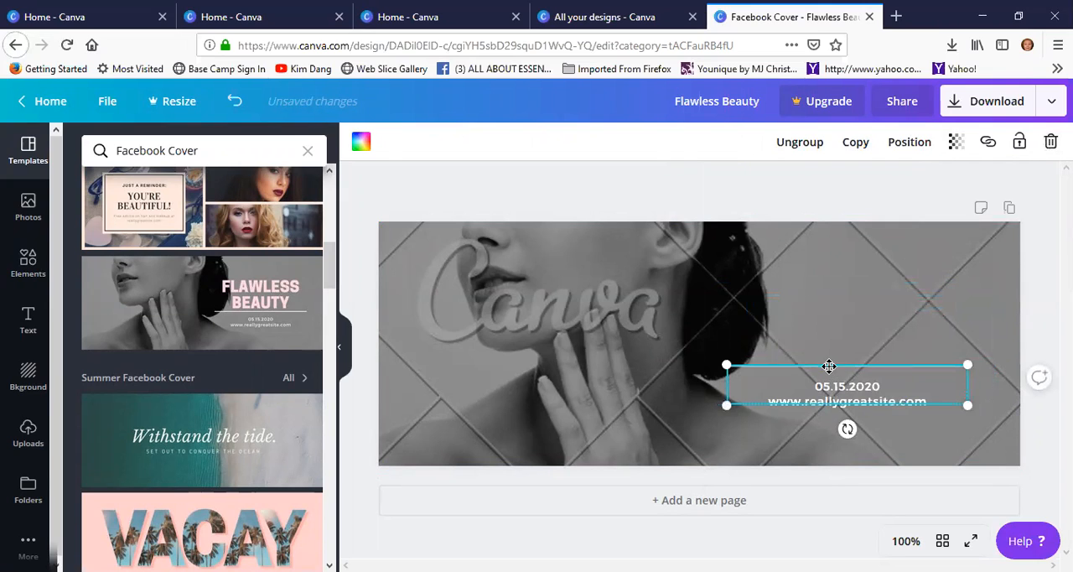
Delete the divider line and the remaining date and website text from the cover
left_click(1049, 141)
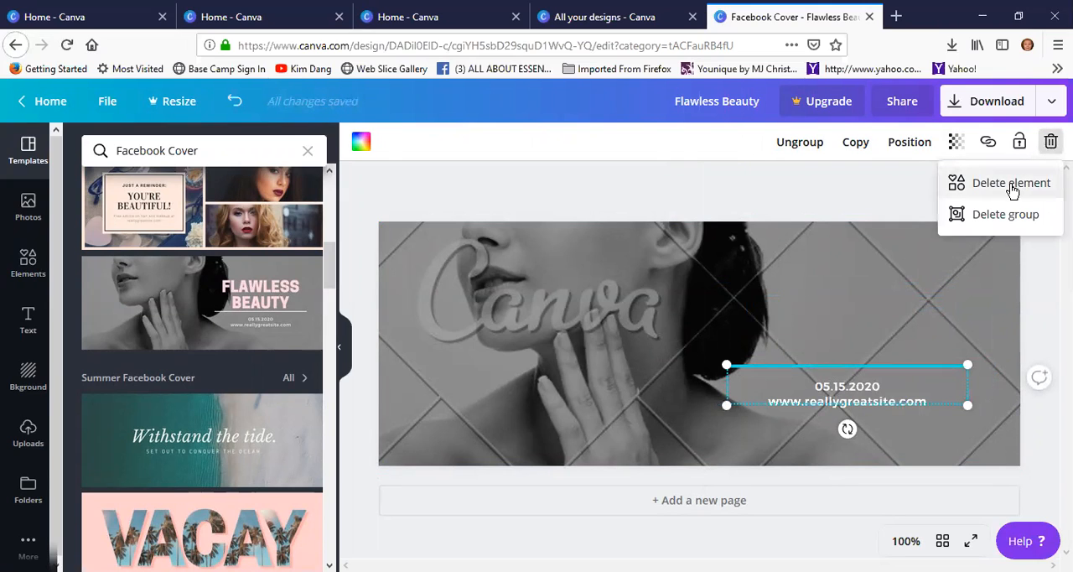
left_click(1010, 184)
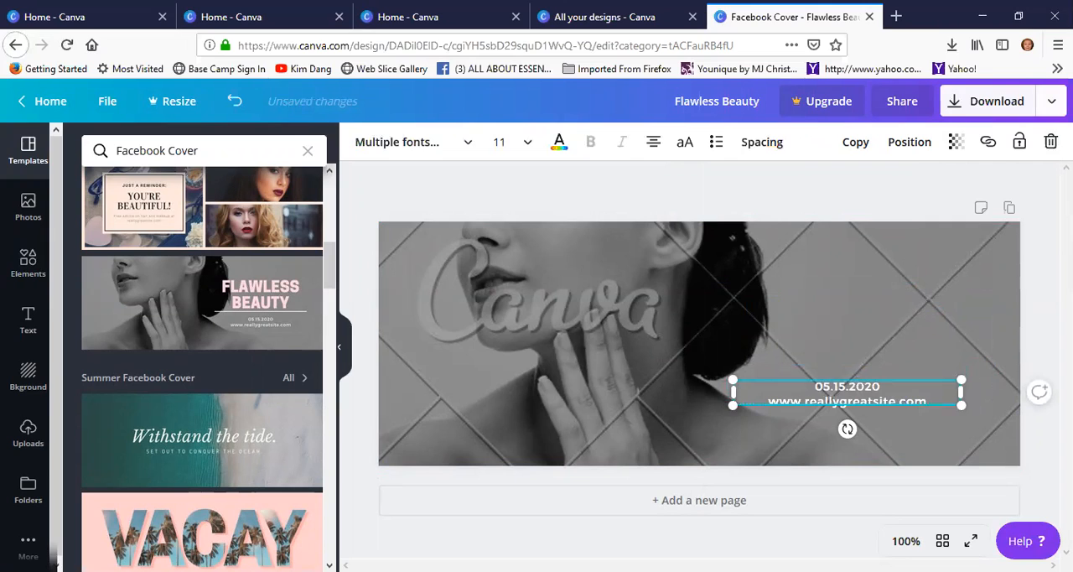
left_click(1049, 142)
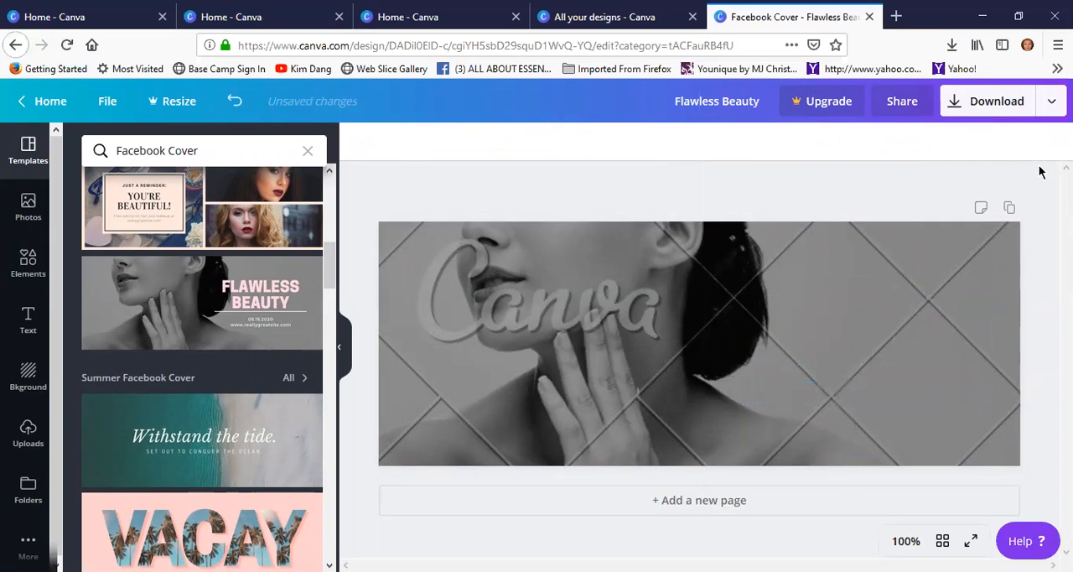
Select the watermarked background photo and open the purchase option for removing its watermarks
left_click(744, 382)
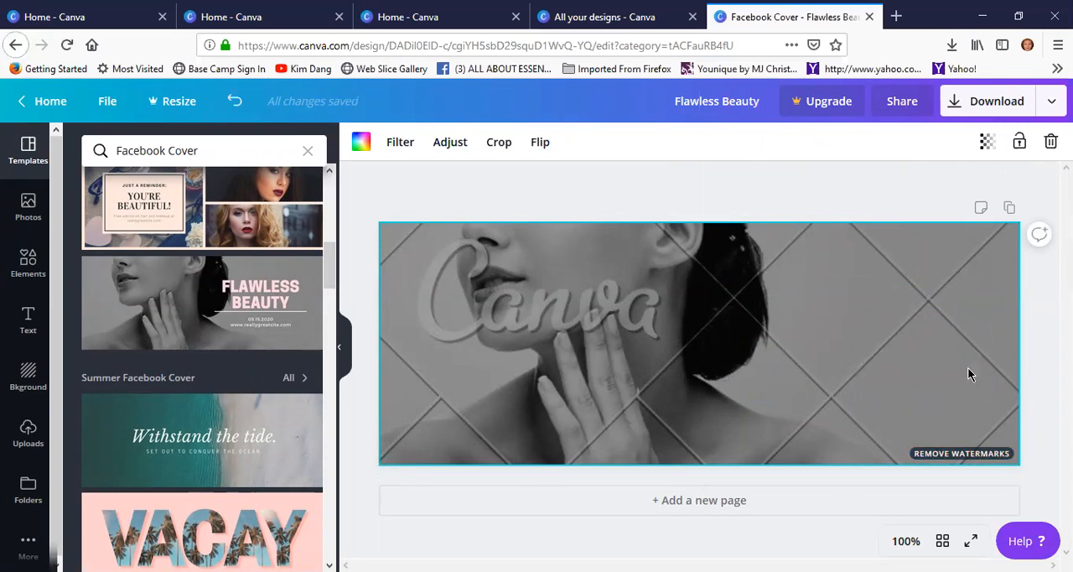
left_click(947, 454)
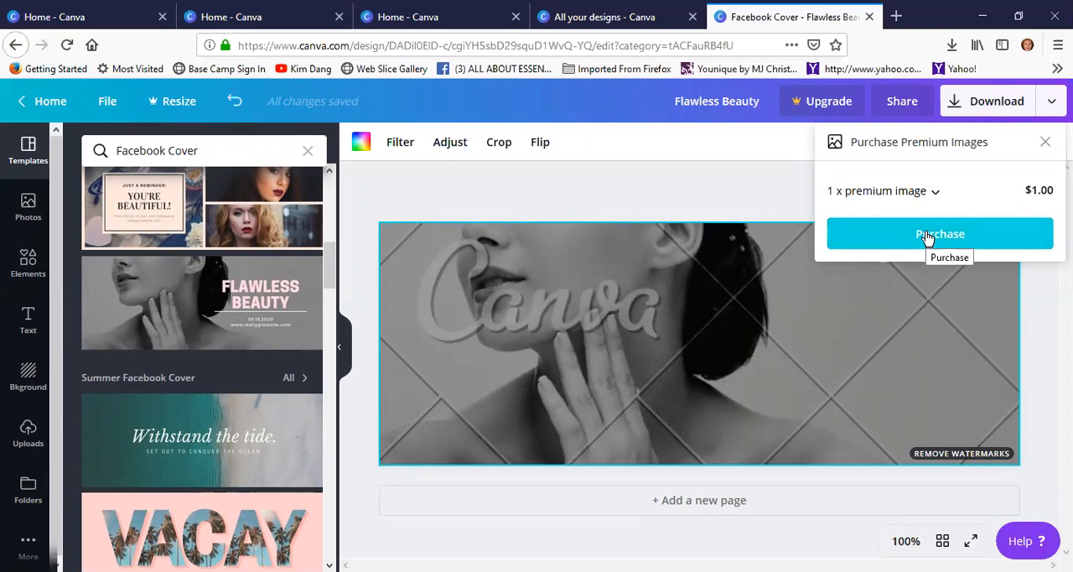
Dismiss the premium image purchase and undo the text deletions and the "Flawless Beauty" template, back to a blank page
left_click(828, 259)
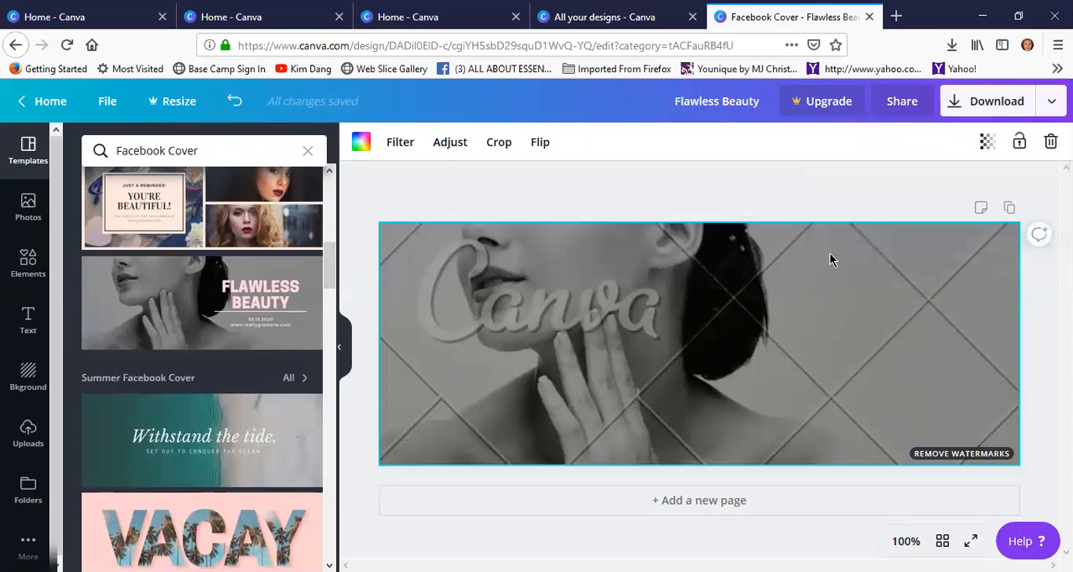
left_click(235, 100)
left_click(235, 101)
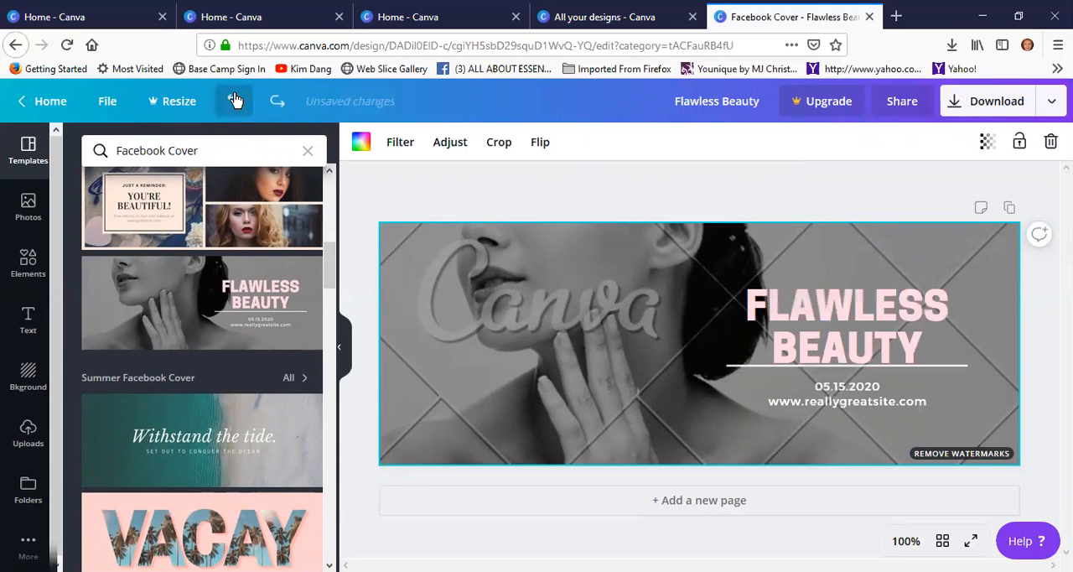
left_click(234, 101)
left_click(235, 102)
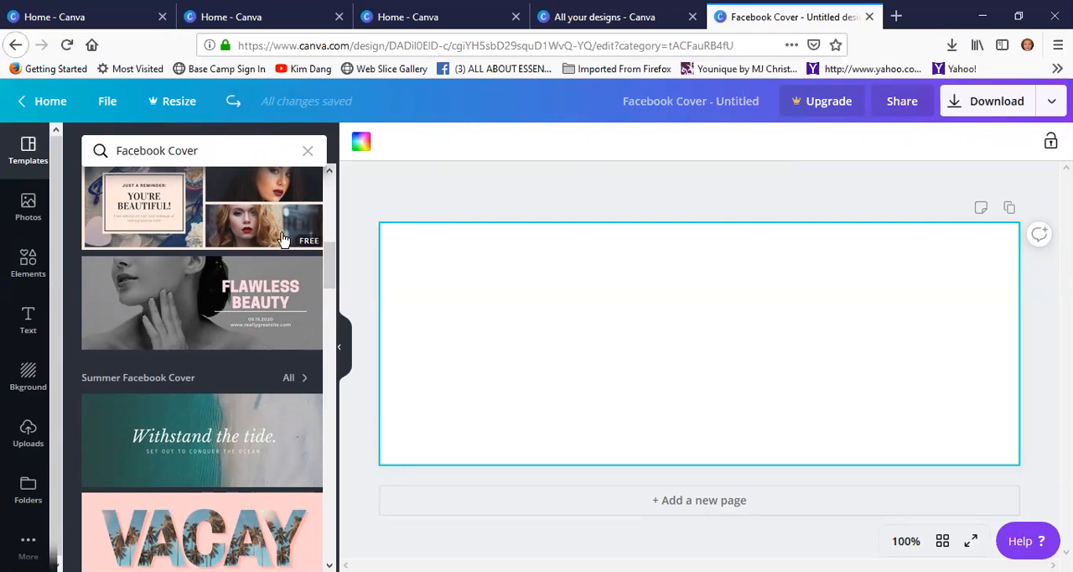
Apply the "Weekend Makeup Sale" template from the Makeup Facebook Cover group to the blank page
scroll(263, 347, "down", 8)
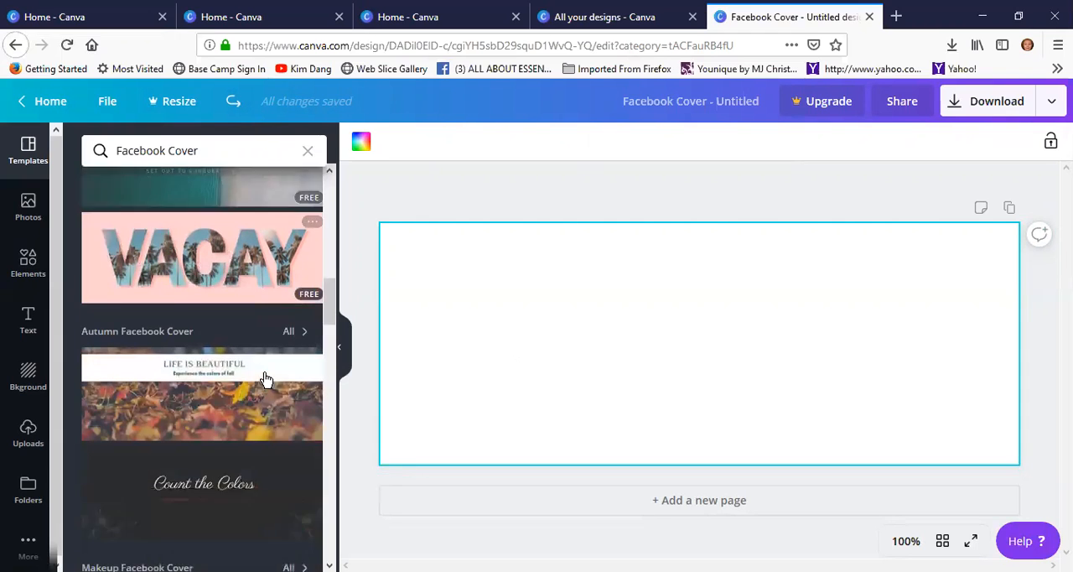
scroll(240, 348, "down", 3)
scroll(243, 347, "up", 3)
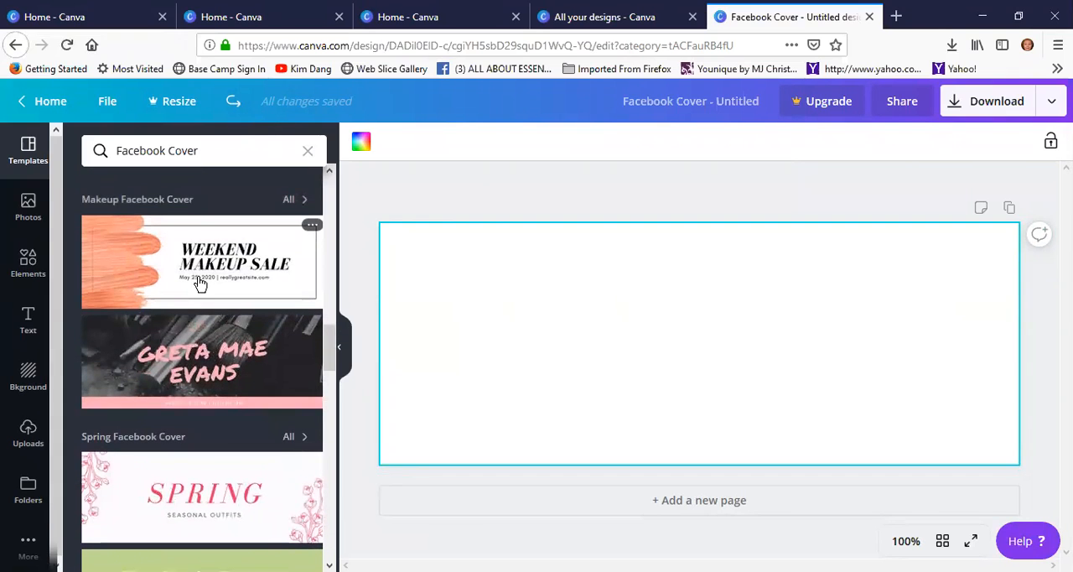
left_click(200, 284)
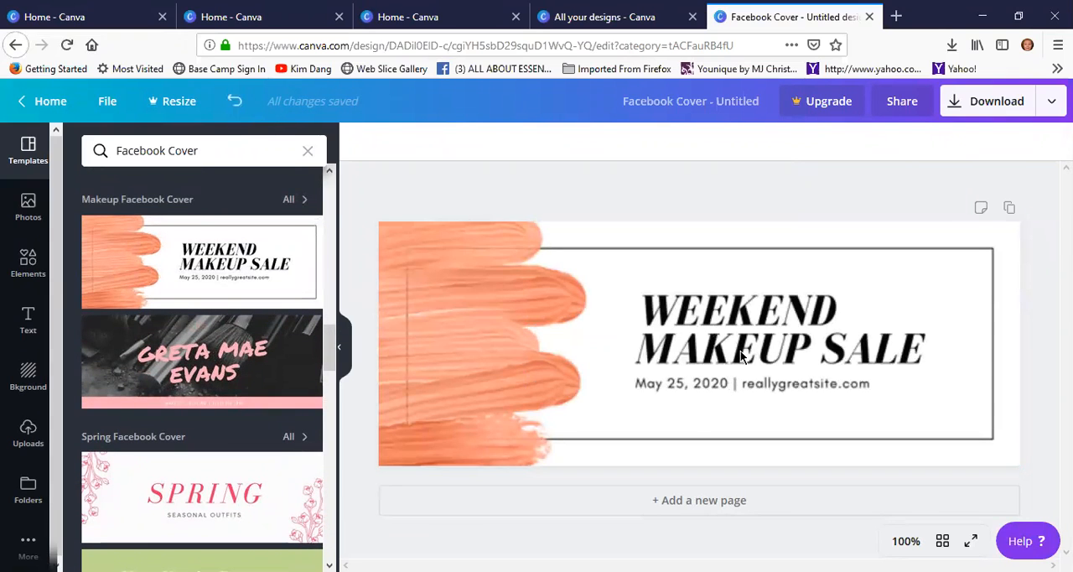
left_click(708, 409)
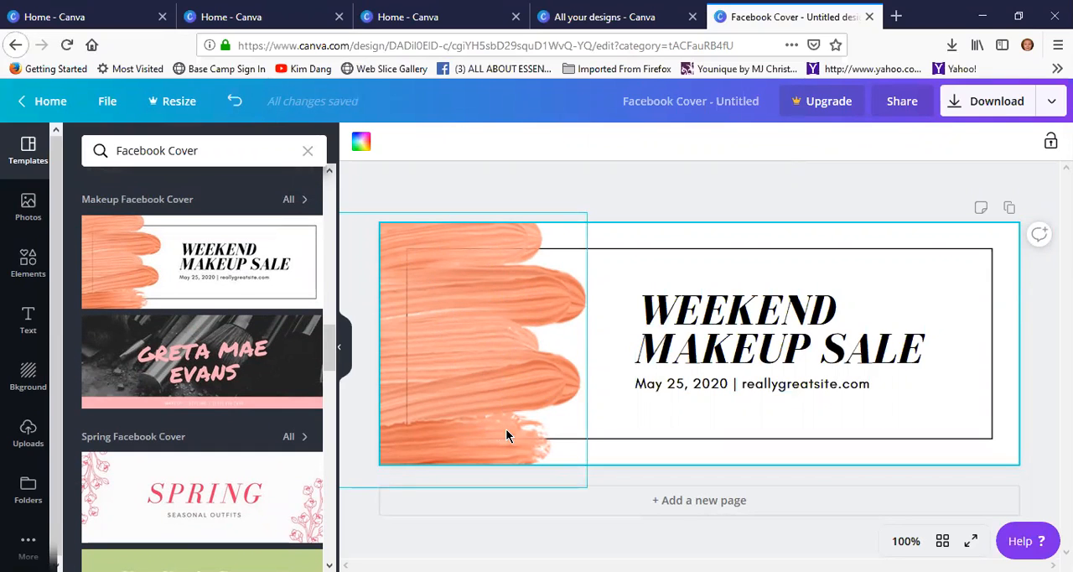
Highlight the cover's heading text and the date in the line beneath it to review the editable text
left_click(759, 358)
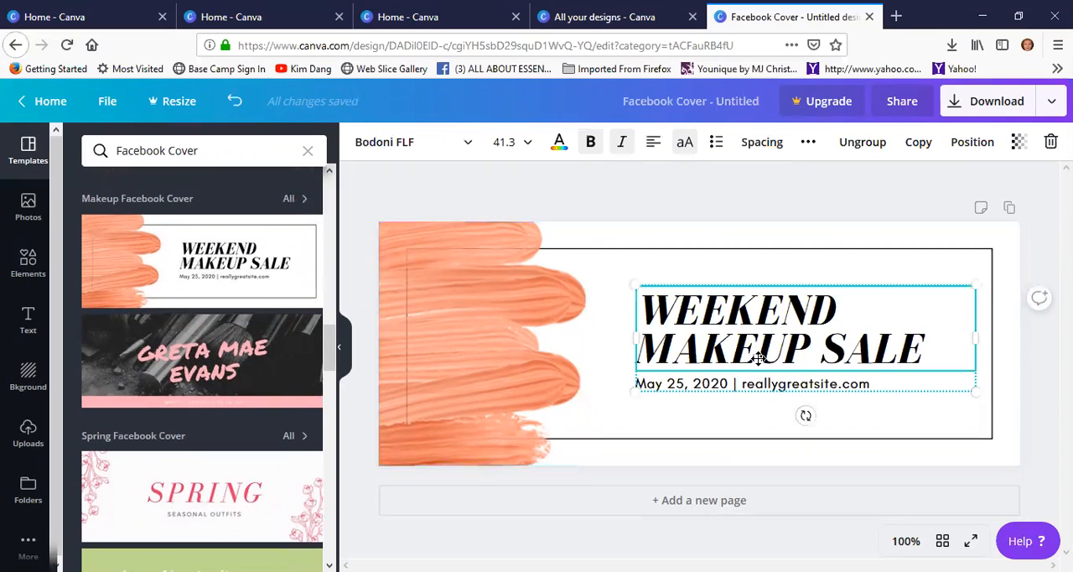
left_click_drag(942, 344, 642, 305)
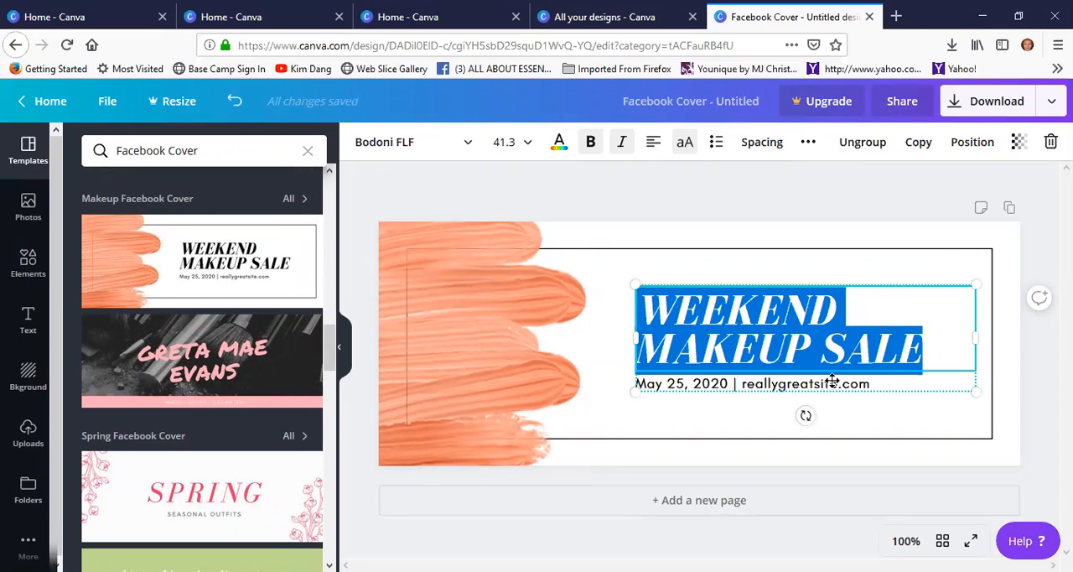
left_click(872, 385)
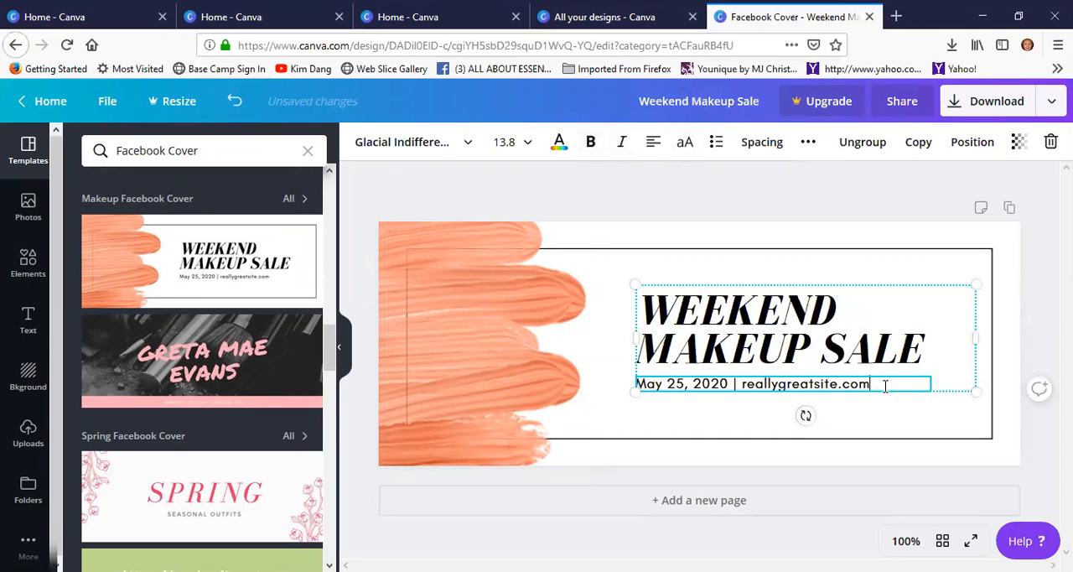
left_click_drag(883, 384, 646, 383)
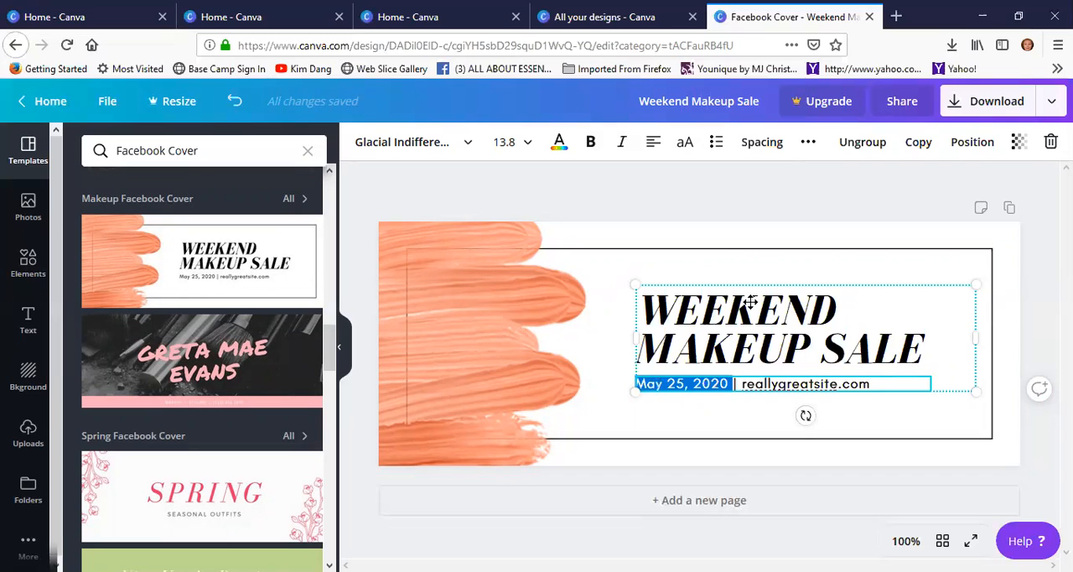
Replace the "WEEKEND MAKEUP SALE" heading with "JOIN ME HERE FOR THE MONTH OF SEPTEMBER FOR SKIN CARE TIPS"
left_click(922, 344)
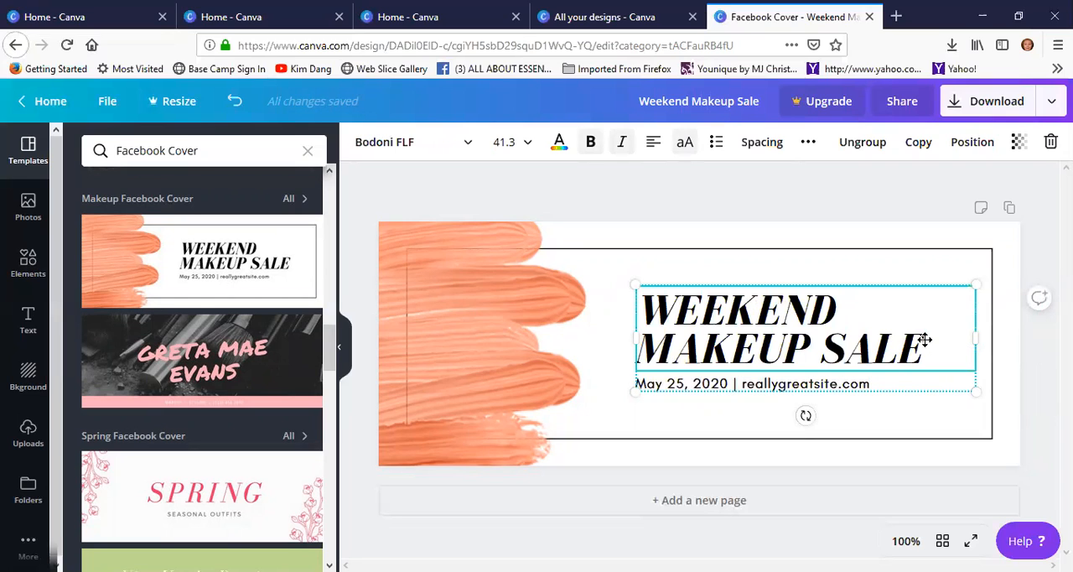
double_click(925, 339)
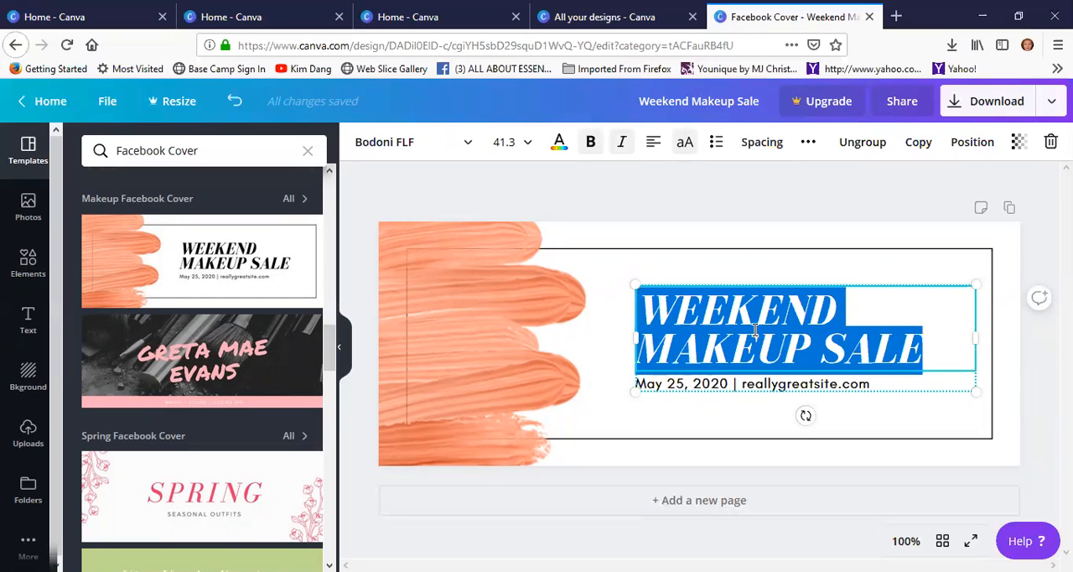
type("JOIN ME HER")
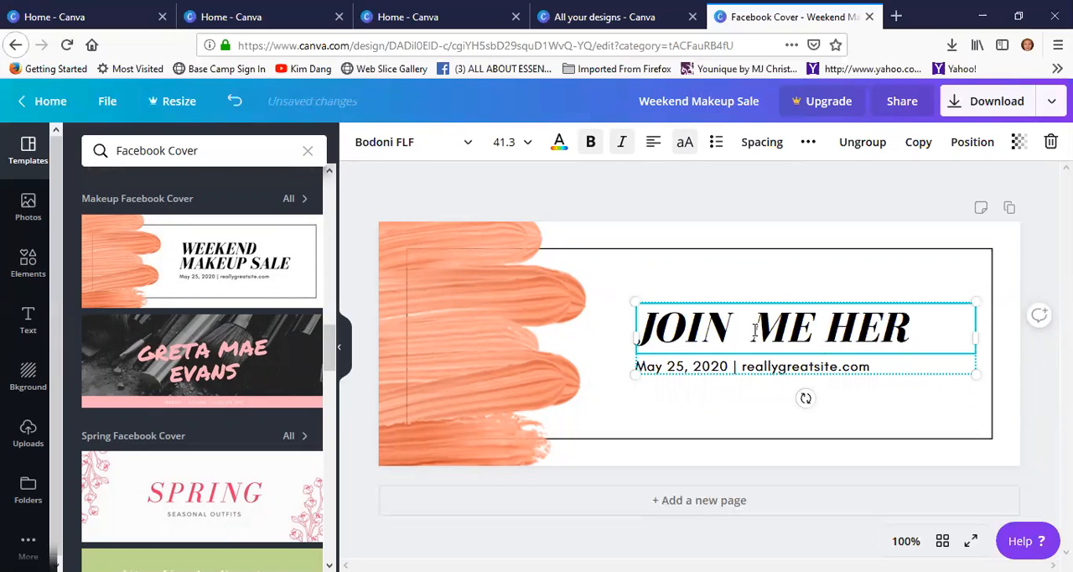
type("E FOR THE MONTH O")
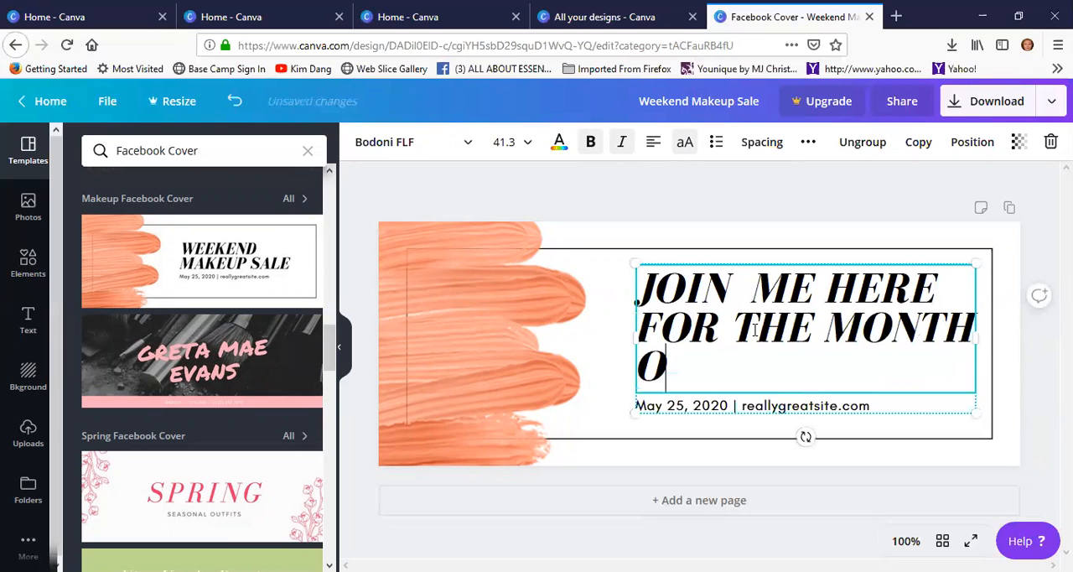
type("F SEP")
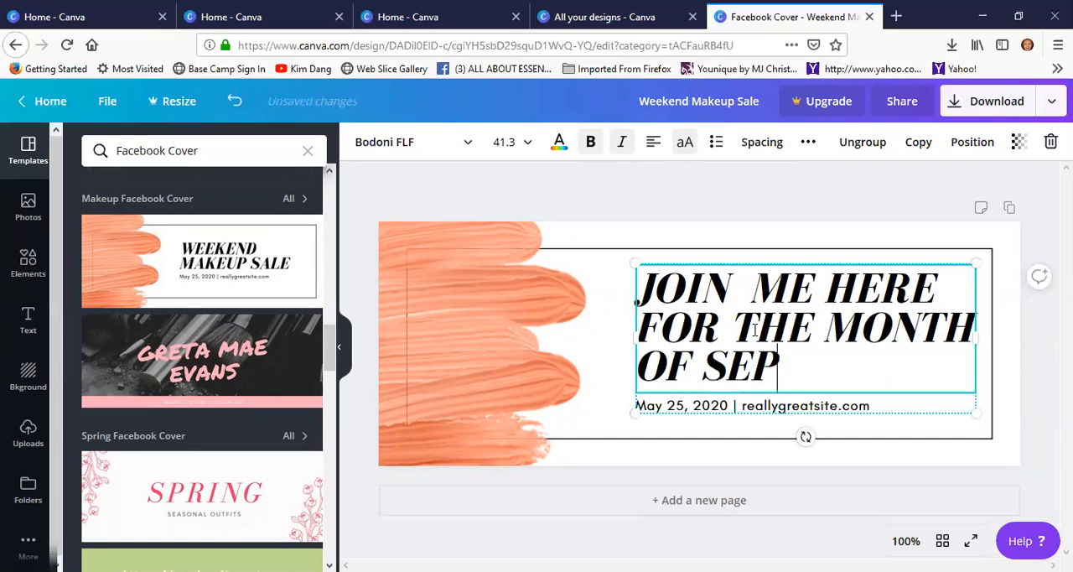
type("TEMBER FOR")
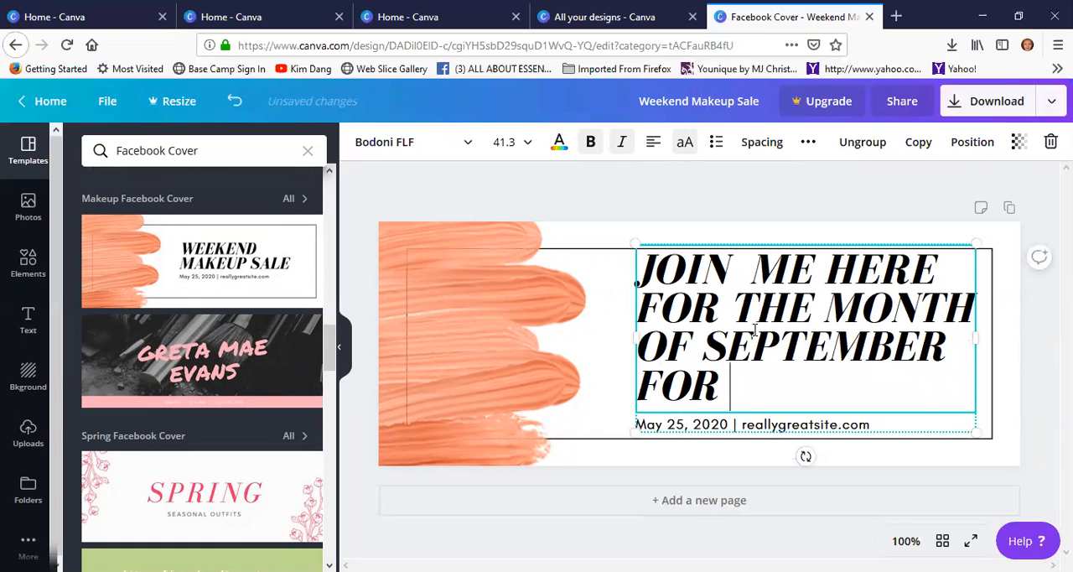
type(" SKIN CARE ")
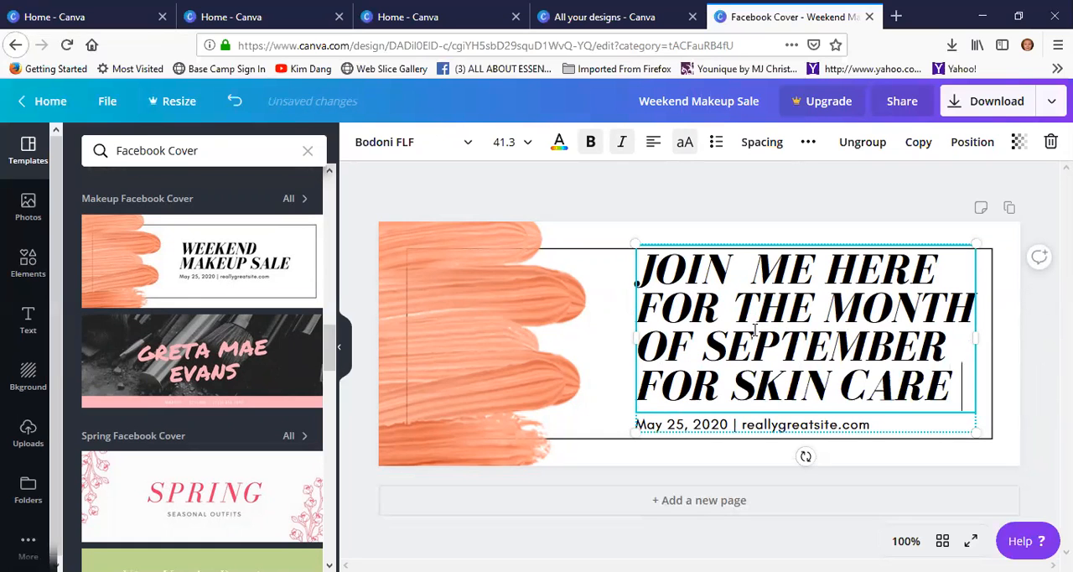
type("TRI")
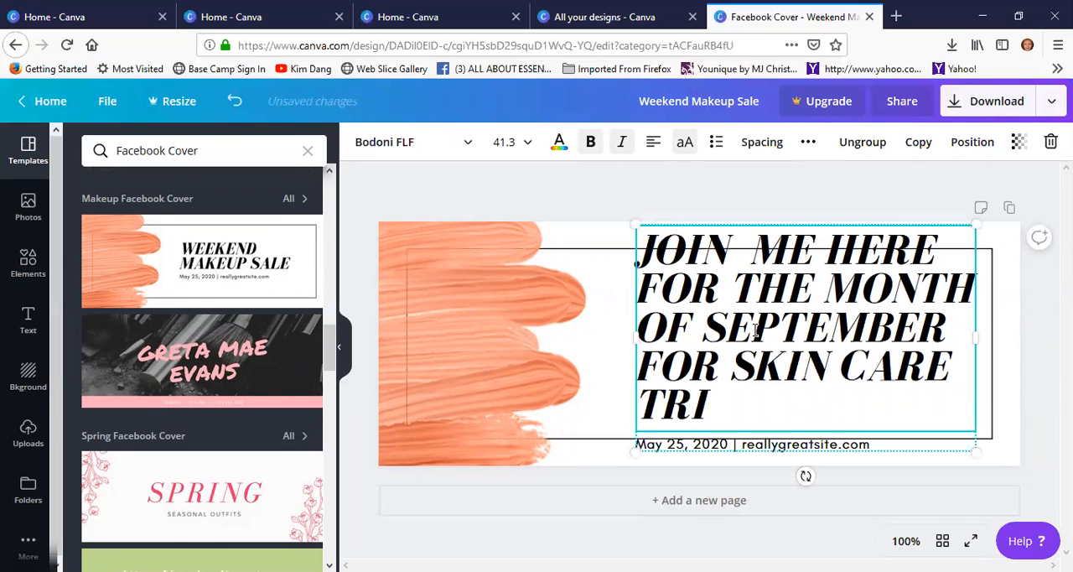
key("BackSpace")
key("BackSpace")
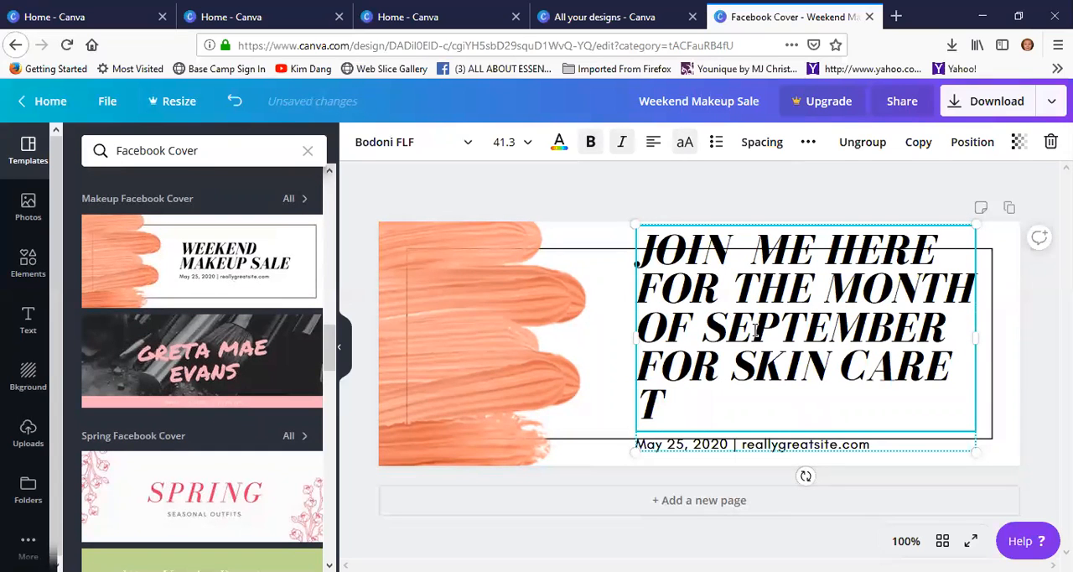
type("IPS")
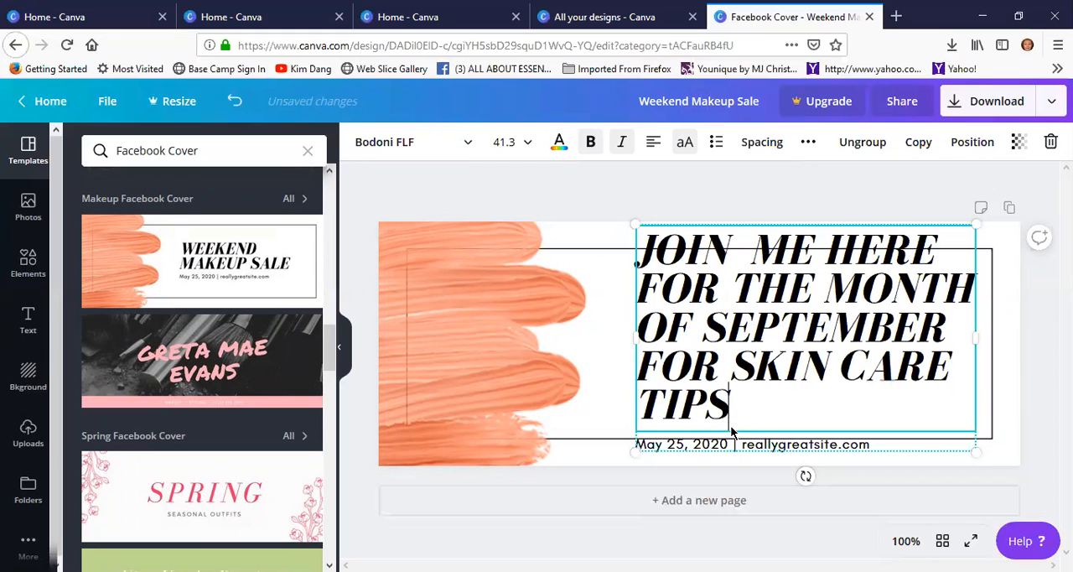
Widen the text group leftward to the edge of the paint strokes and set the heading's font size to 21
left_click_drag(630, 335, 580, 337)
left_click_drag(689, 397, 585, 239)
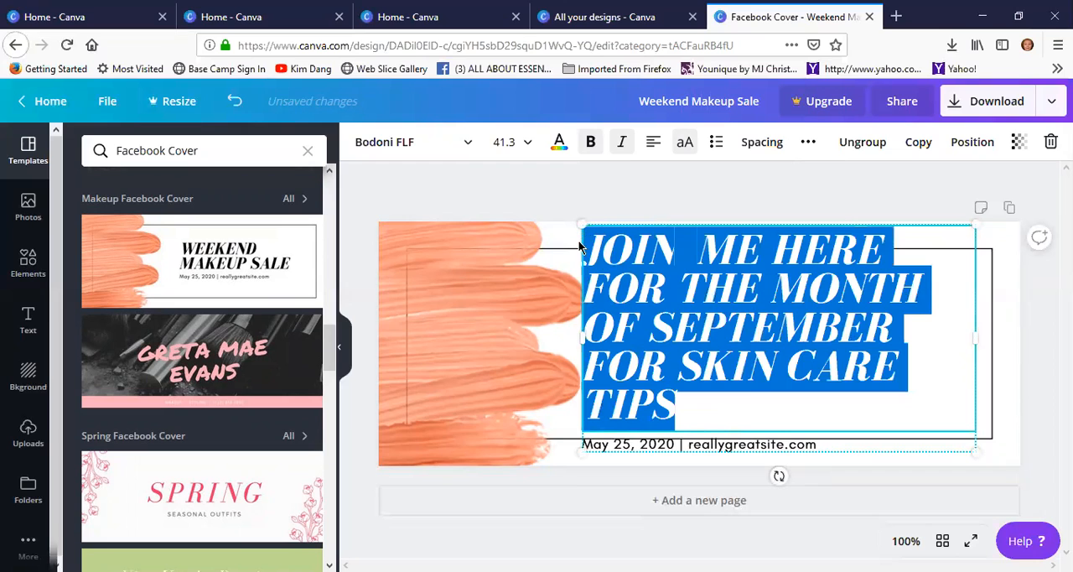
left_click(523, 147)
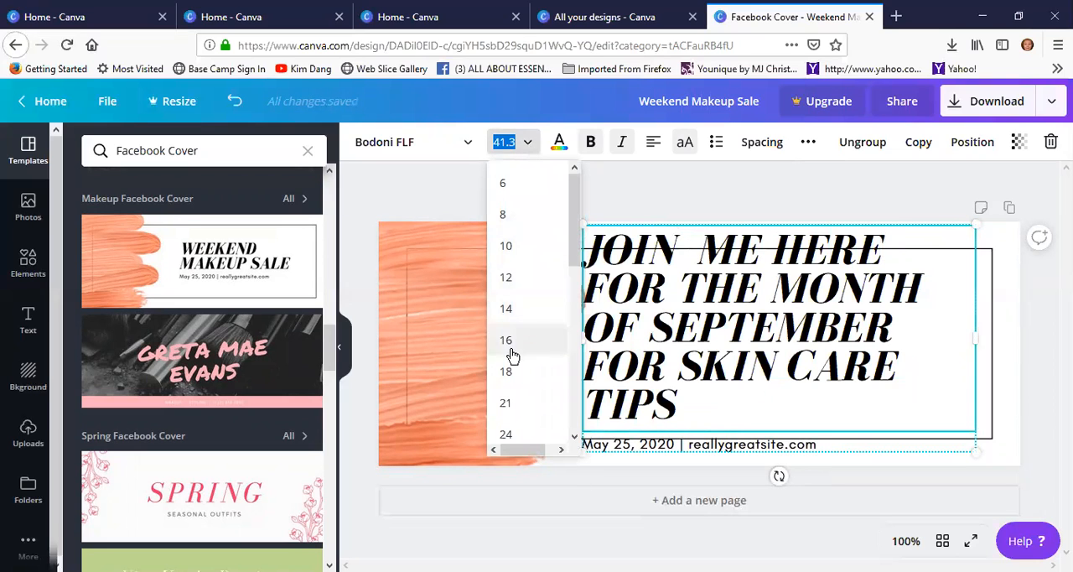
left_click(506, 403)
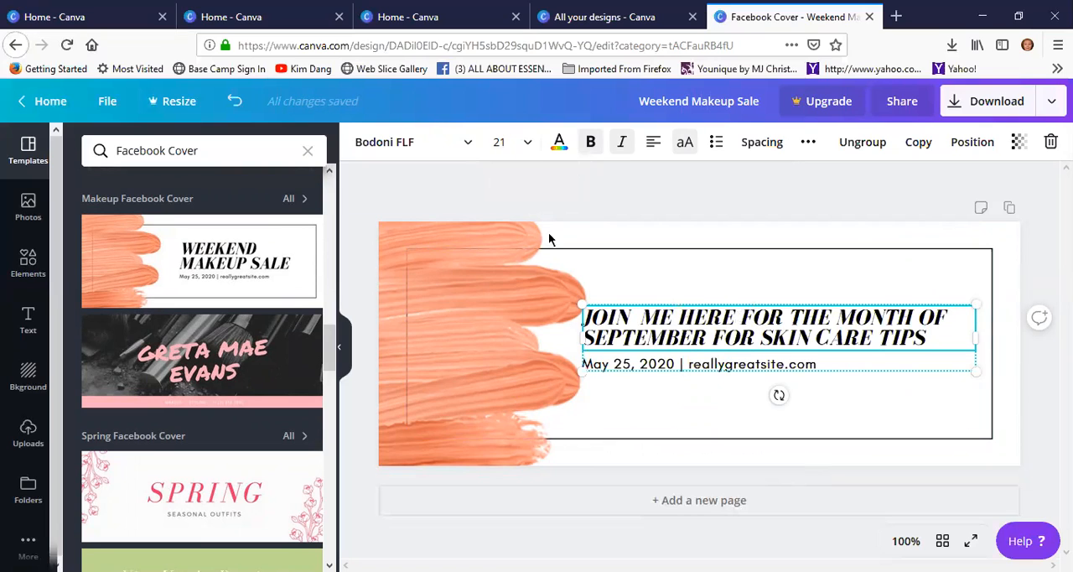
Try ABeeZee, Abril Fatface and Advent Pro Medium on the heading and set its font to Aileron Regular
left_click(467, 147)
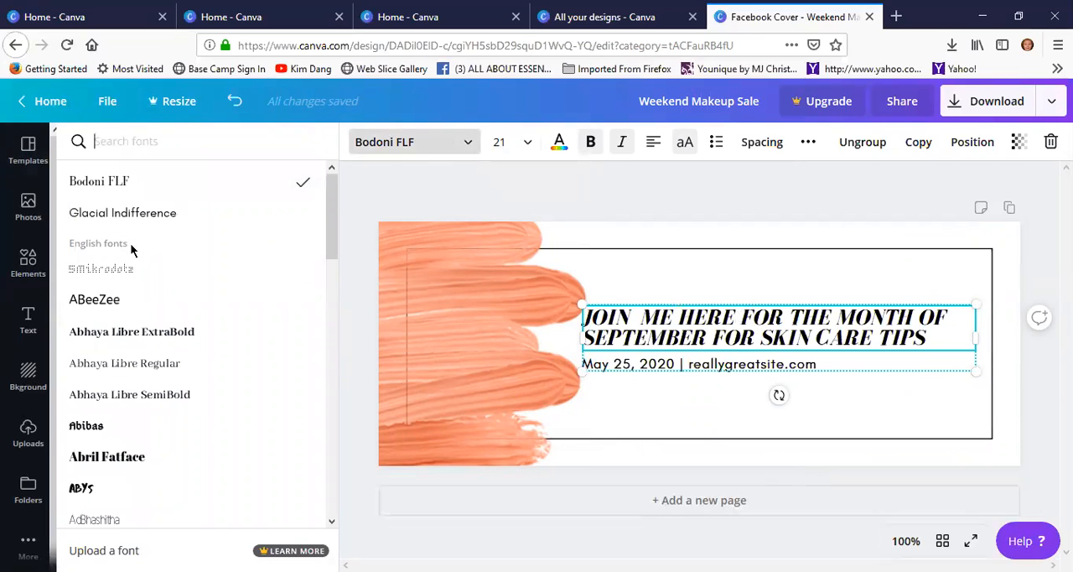
left_click(105, 306)
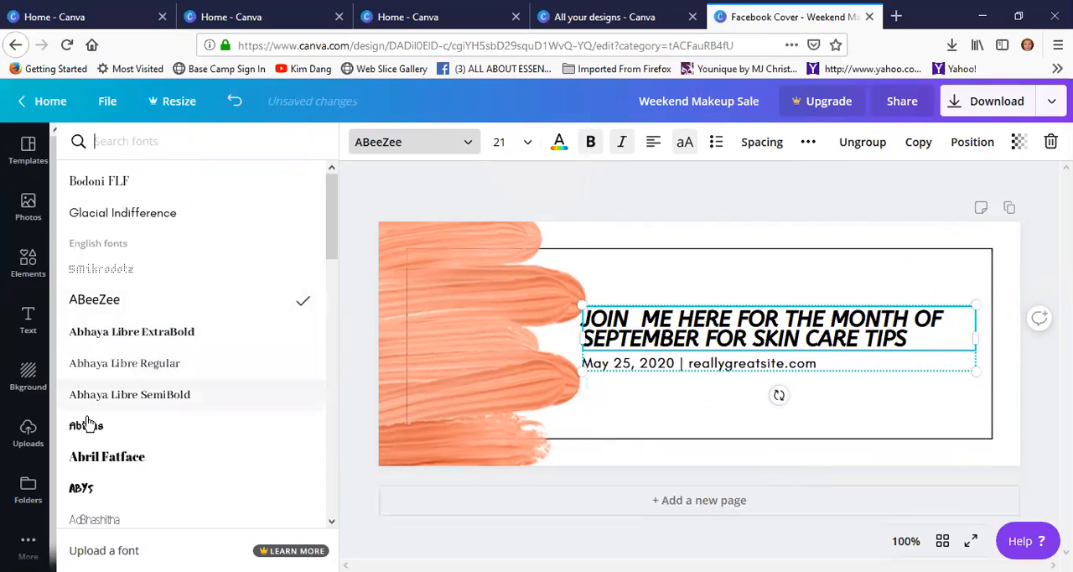
left_click(208, 445)
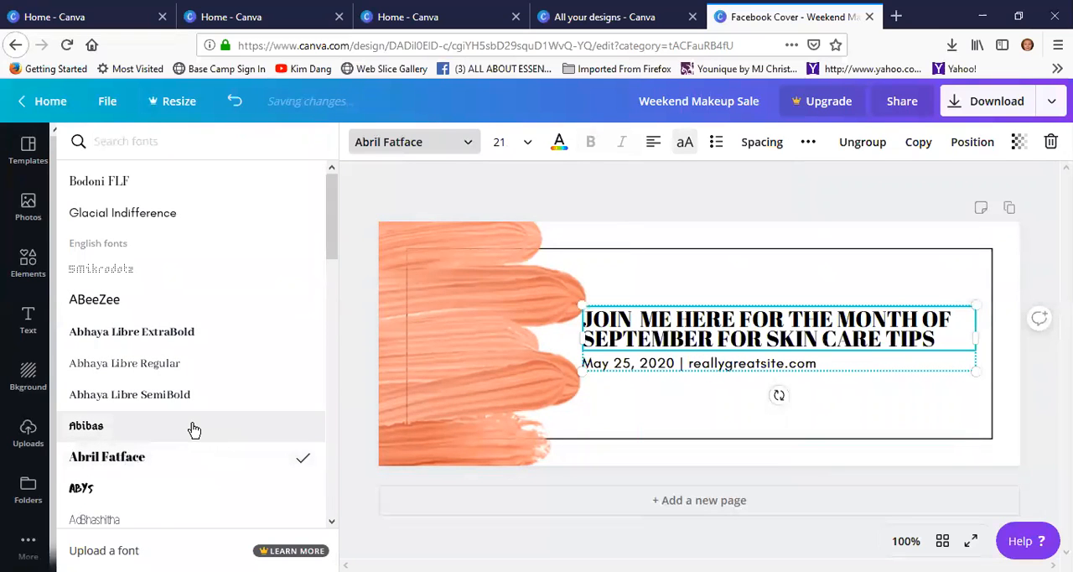
scroll(193, 428, "down", 3)
scroll(195, 428, "down", 3)
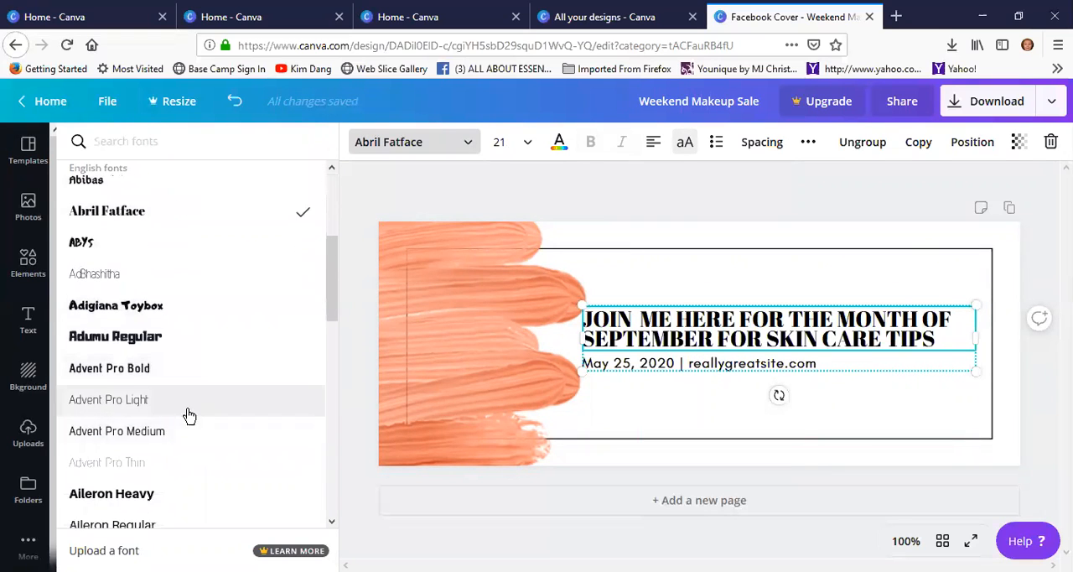
scroll(137, 461, "down", 2)
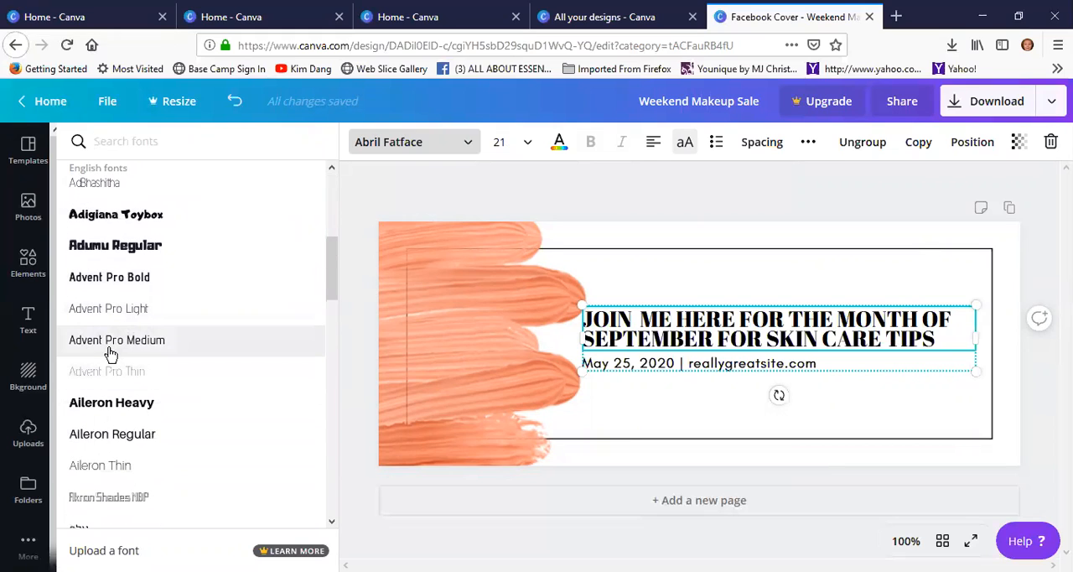
left_click(109, 342)
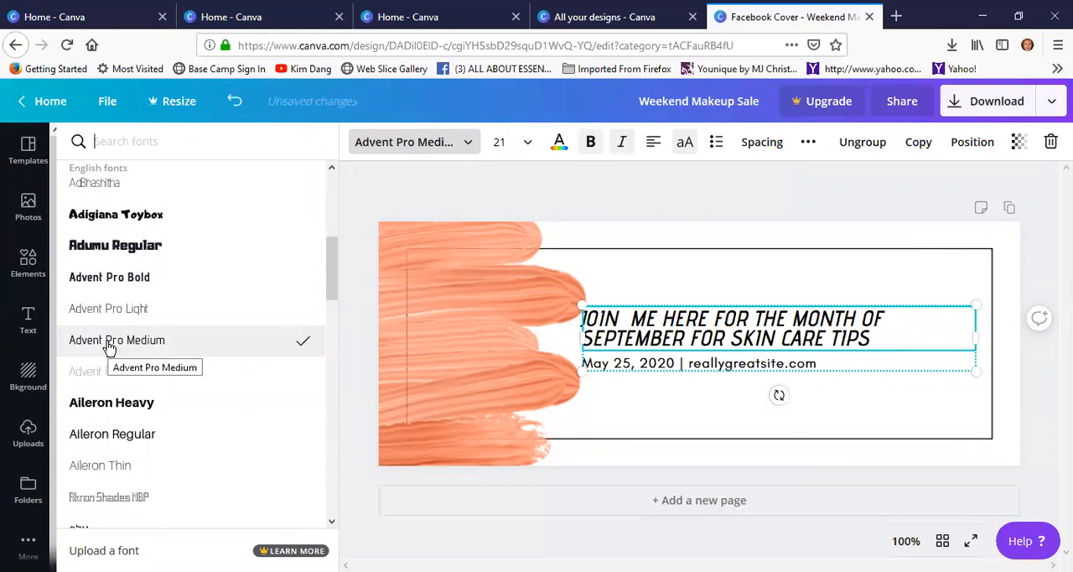
left_click(178, 424)
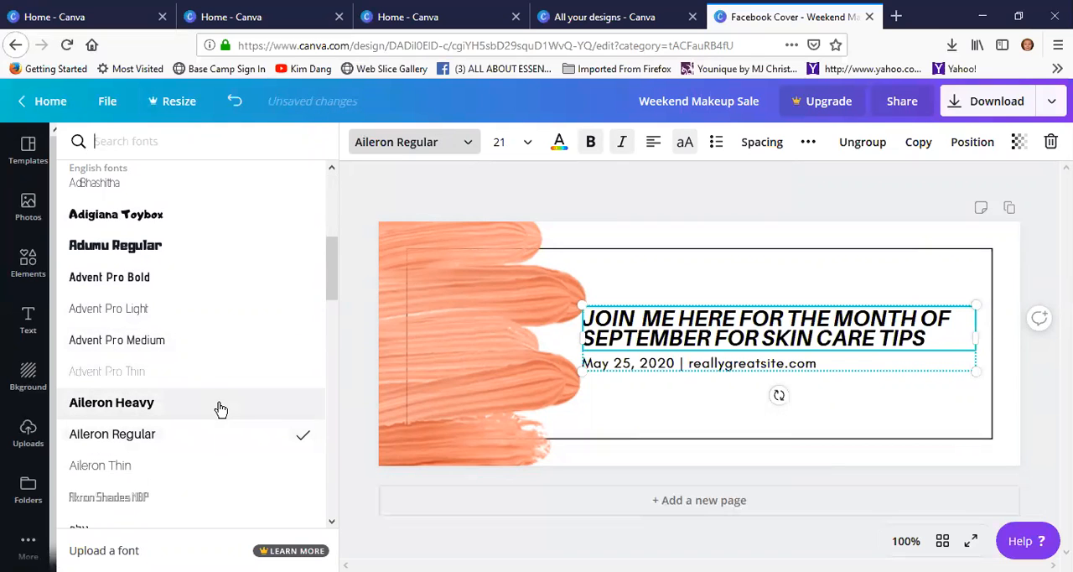
Try Assistant Bold and Barlow Bold as the font of the cover's heading
scroll(219, 408, "down", 5)
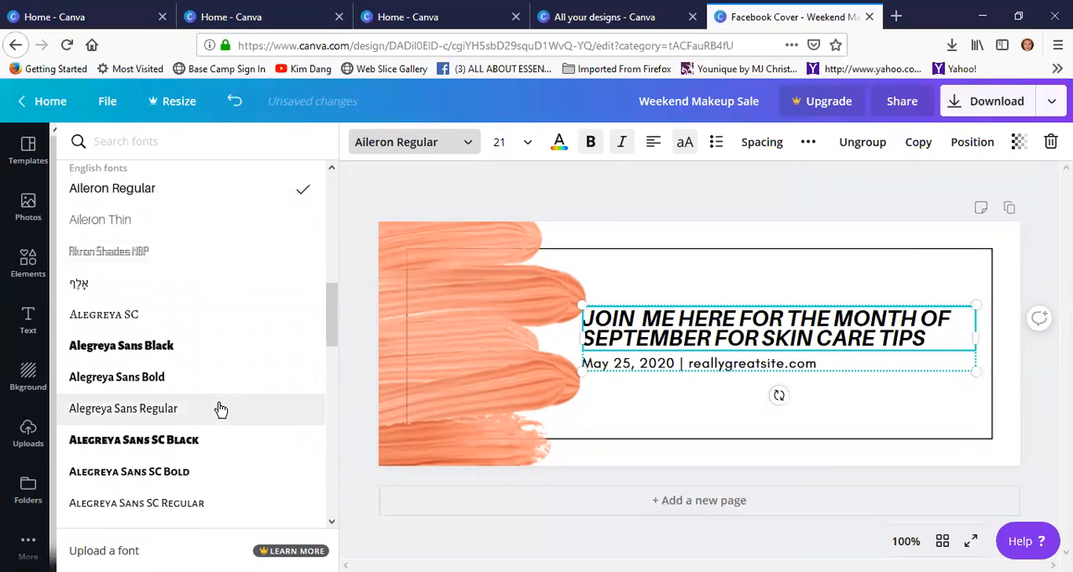
scroll(220, 408, "down", 8)
scroll(178, 425, "down", 8)
scroll(193, 411, "down", 5)
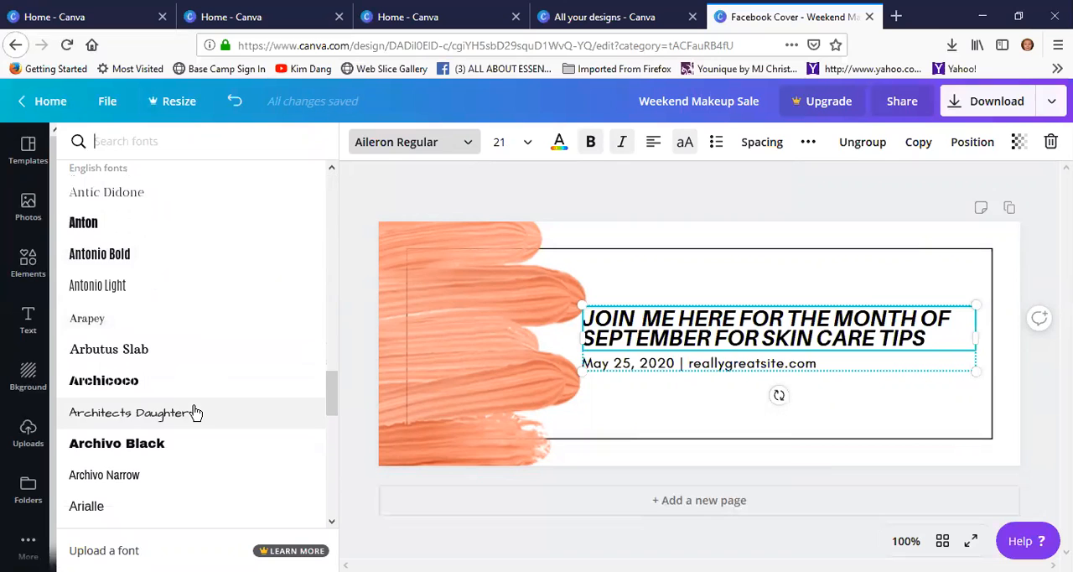
scroll(209, 410, "down", 4)
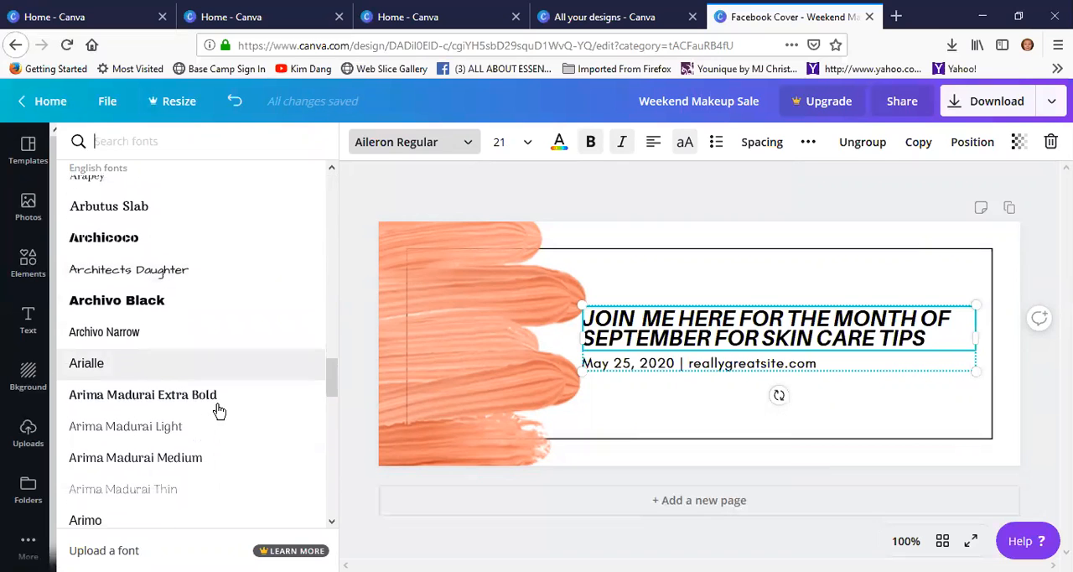
scroll(201, 429, "down", 3)
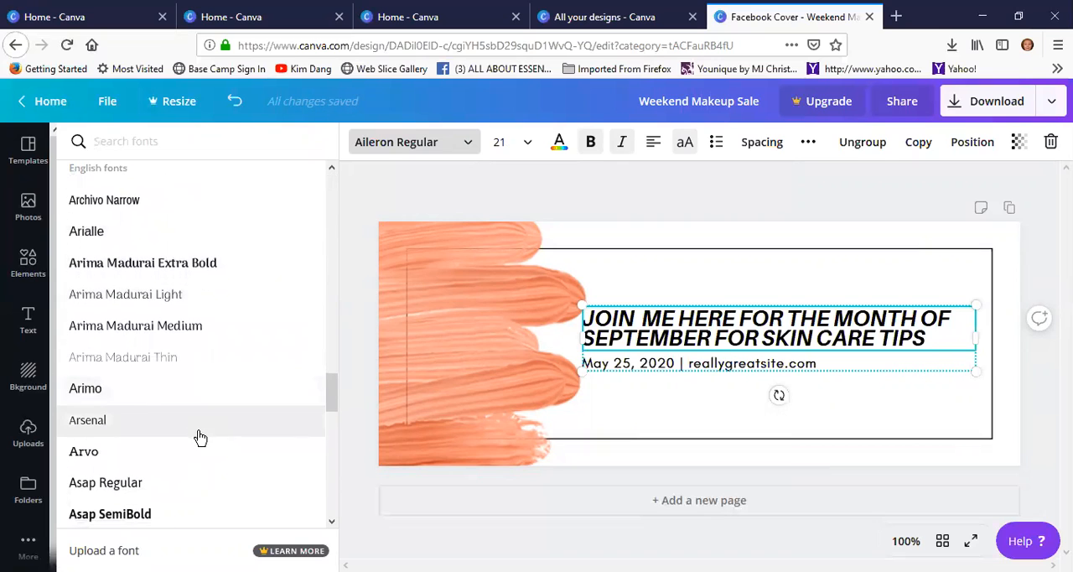
scroll(198, 436, "down", 2)
scroll(167, 432, "down", 1)
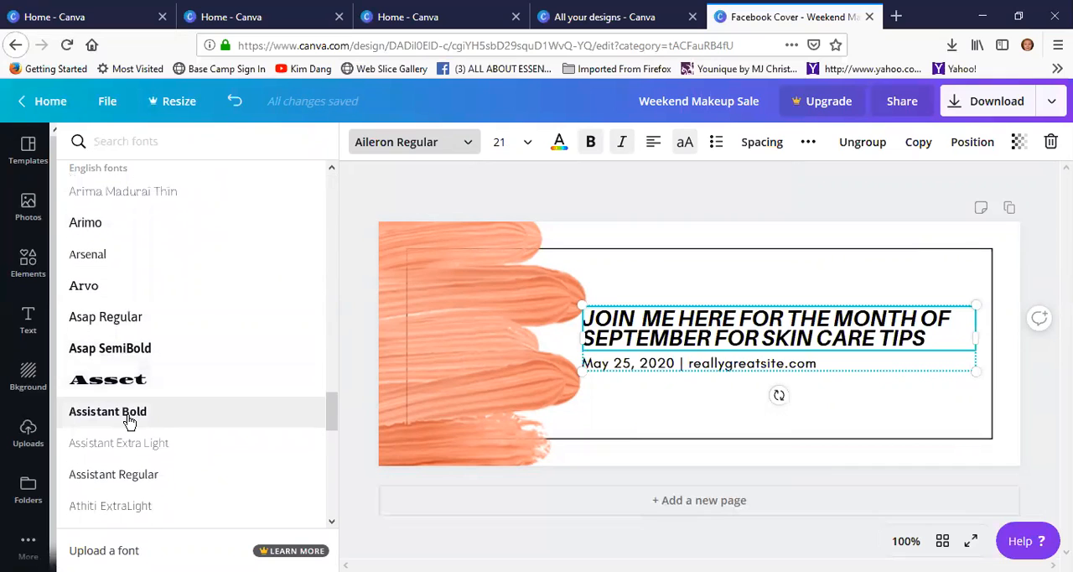
left_click(134, 417)
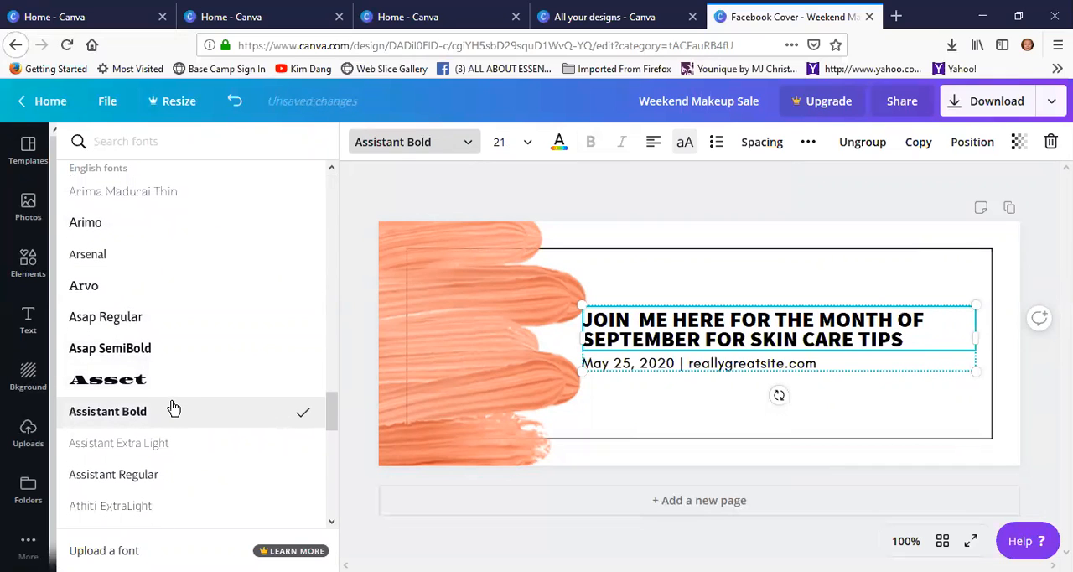
scroll(180, 408, "down", 3)
scroll(199, 394, "down", 3)
scroll(199, 390, "down", 3)
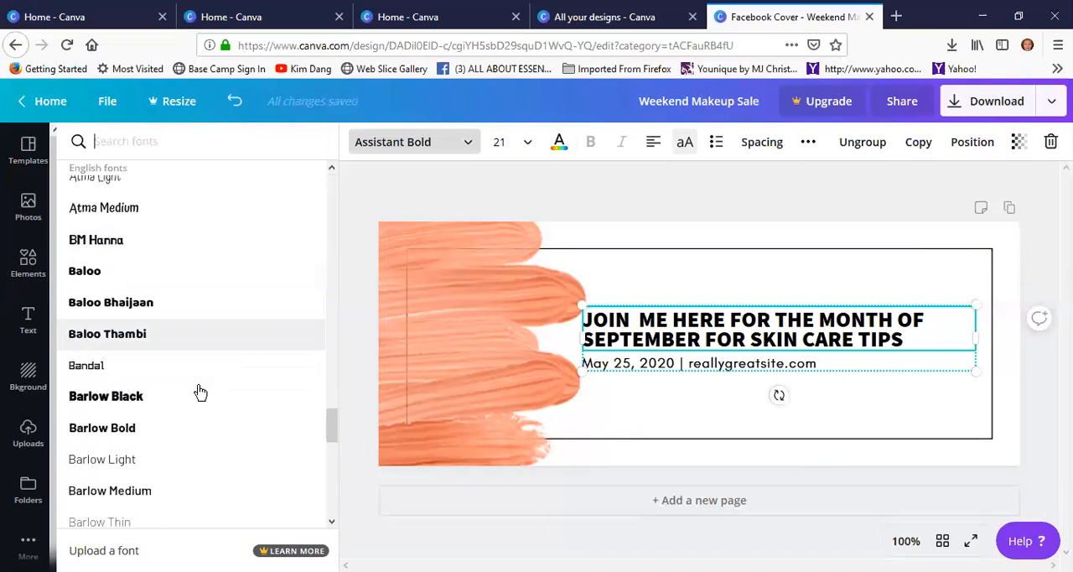
left_click(126, 381)
Set the heading's font to Belleza
scroll(168, 468, "down", 3)
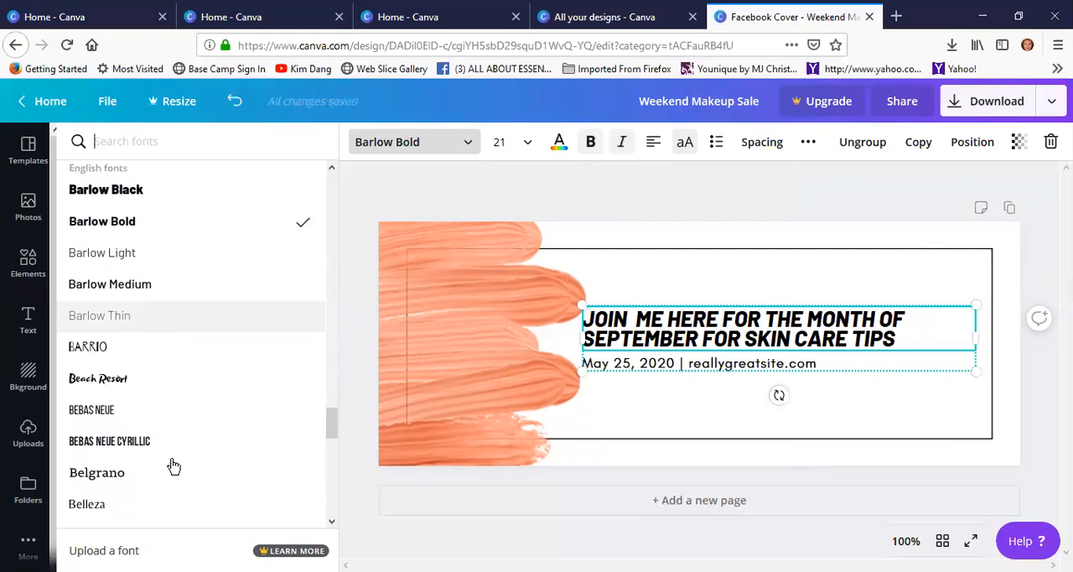
scroll(142, 394, "down", 3)
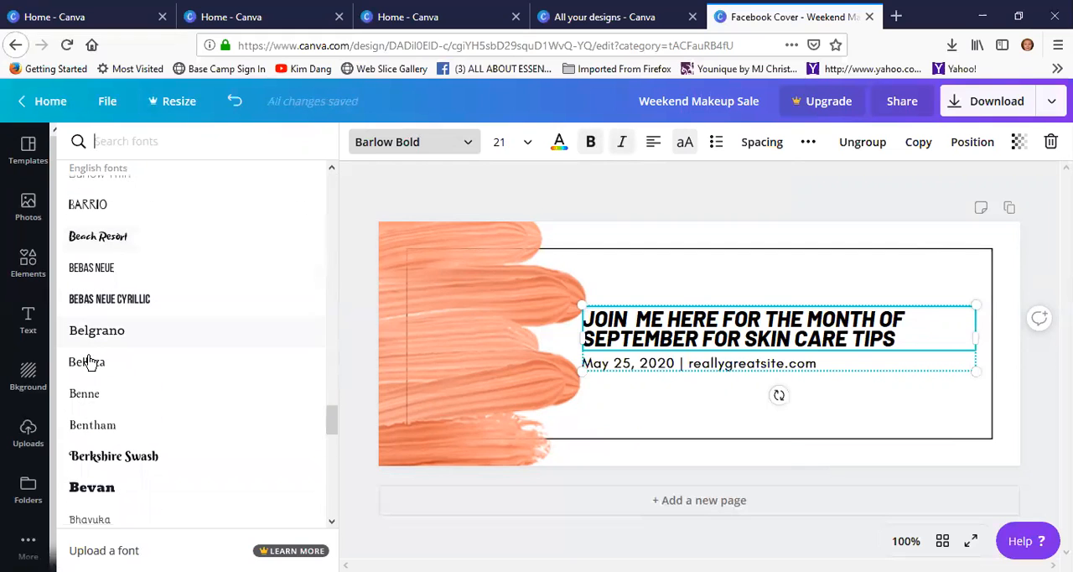
left_click(208, 367)
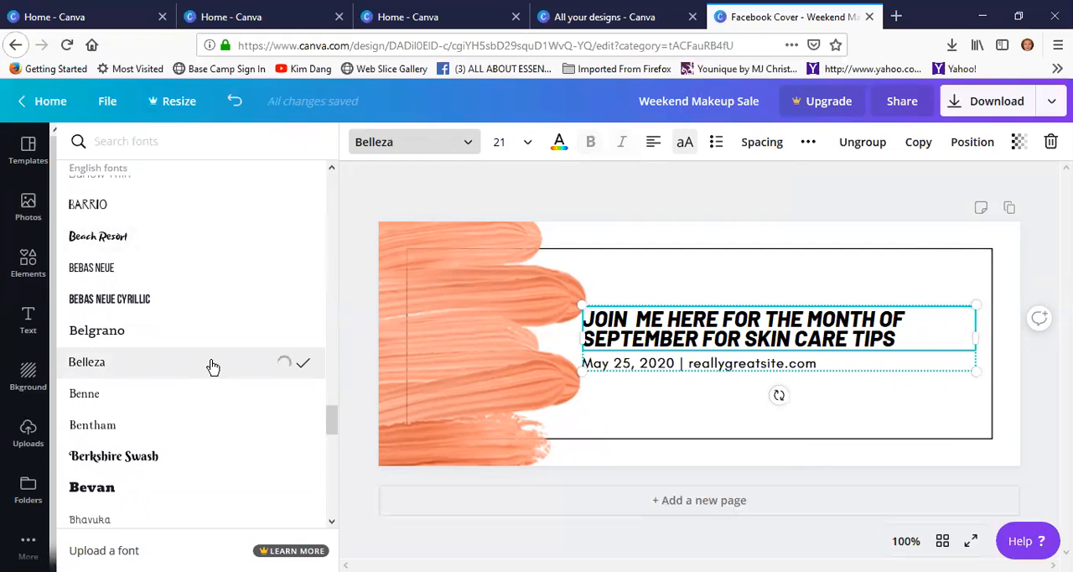
left_click(835, 366)
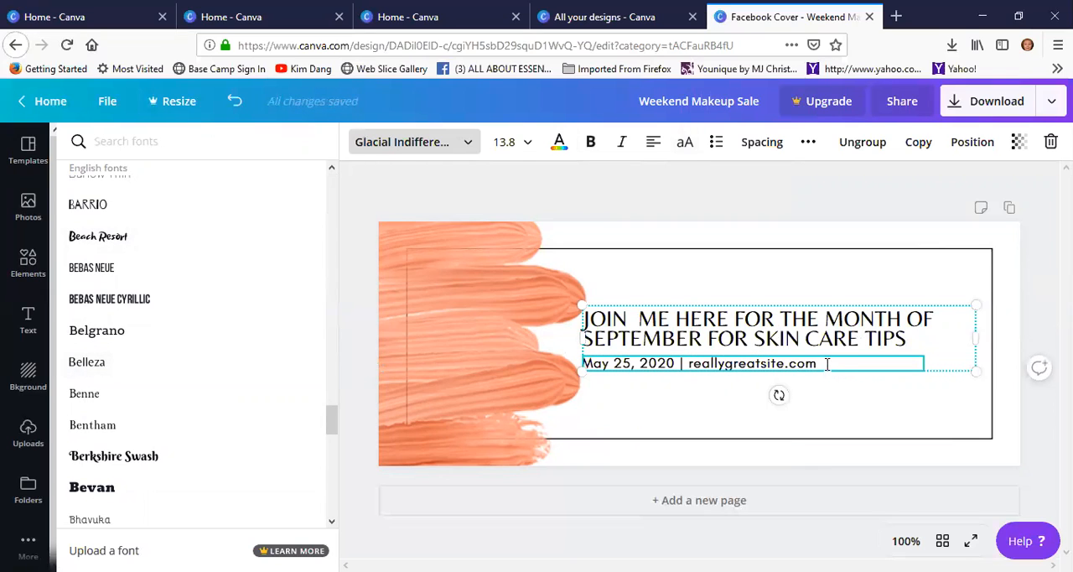
left_click_drag(817, 364, 692, 371)
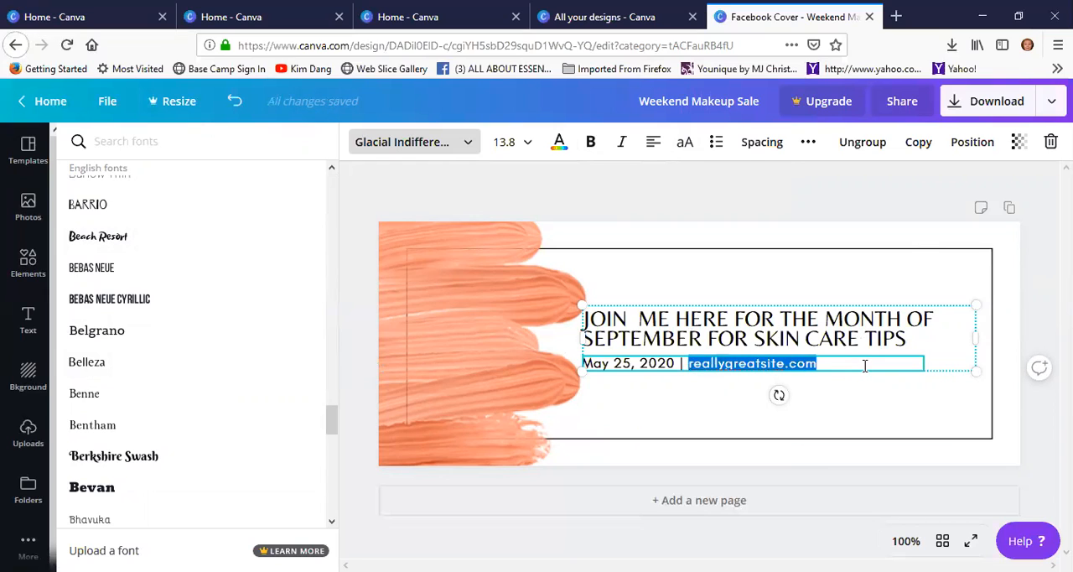
type("mjyouniqu")
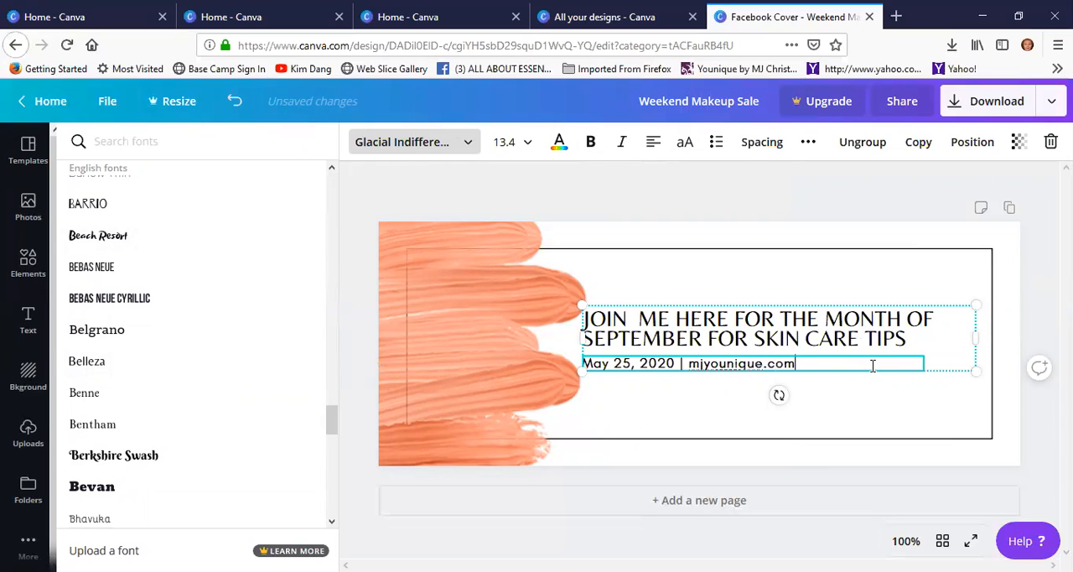
key("Left")
key("Left")
key("Left")
type("www.")
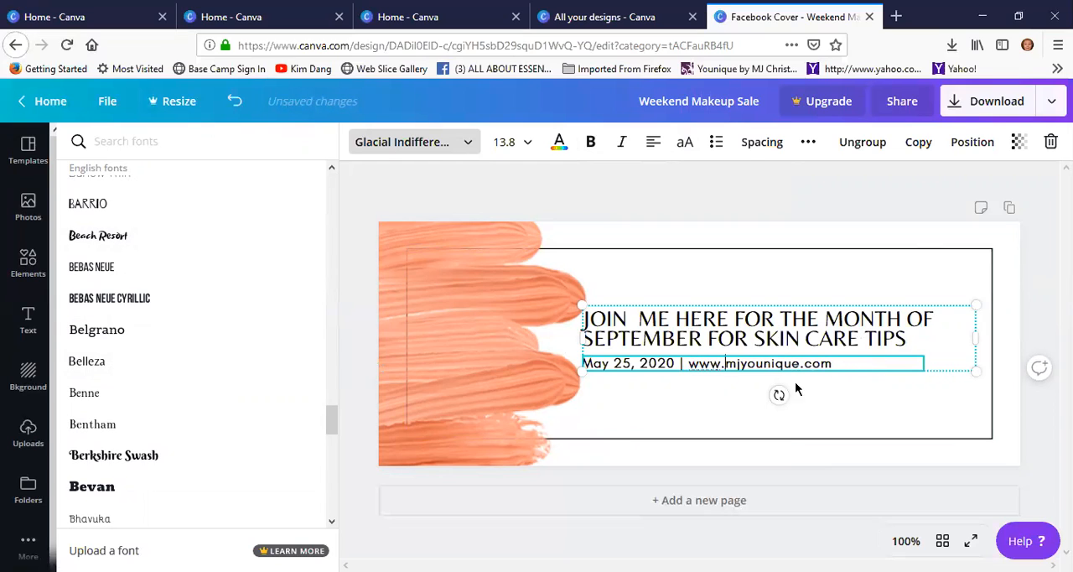
Replace the date before the web address with "Sept 2018"
left_click_drag(673, 366, 581, 365)
key("BackSpace")
key("BackSpace")
type("Sept ")
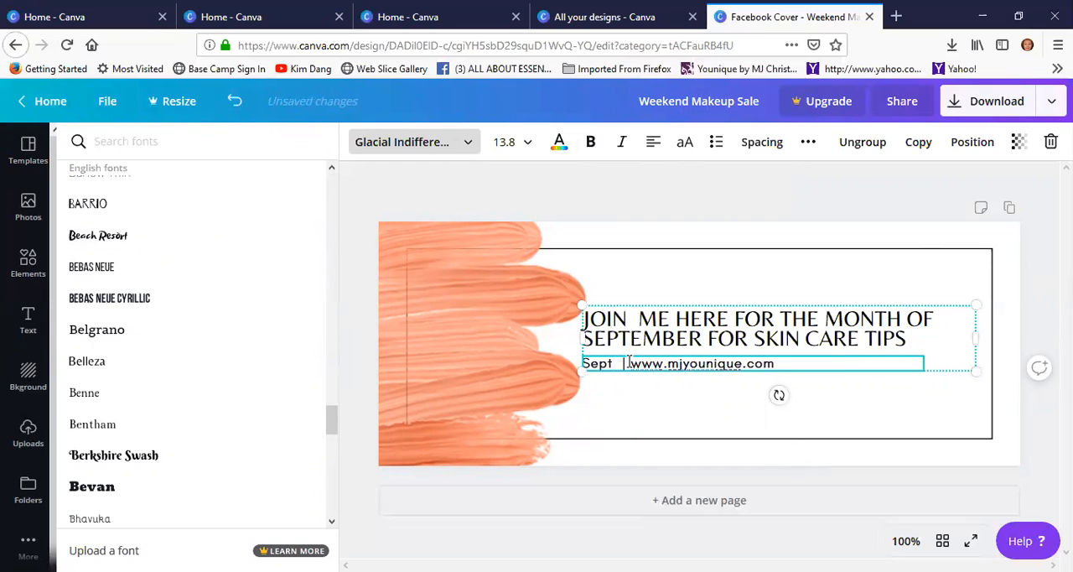
type("2018")
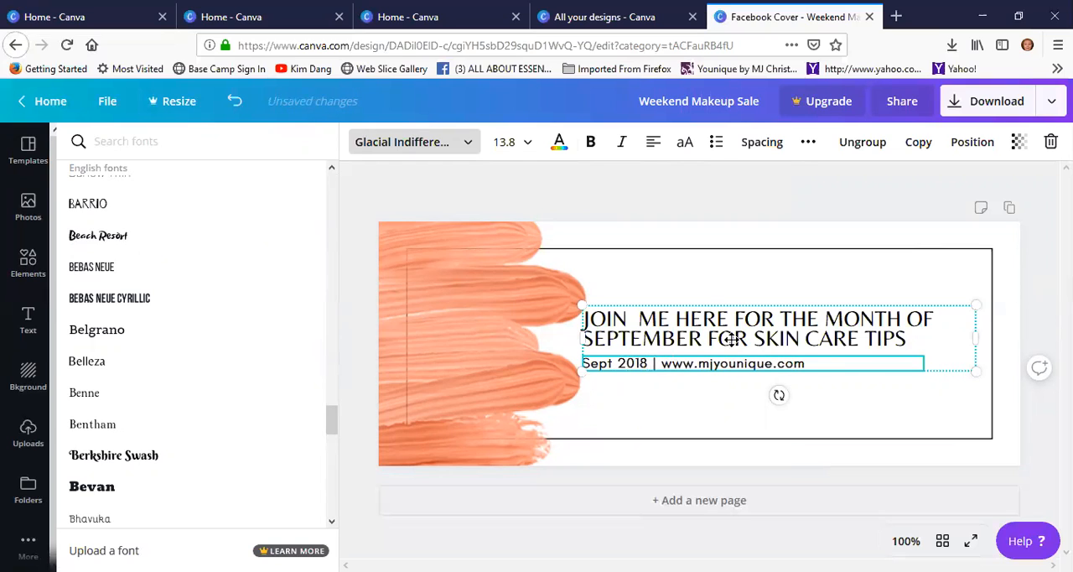
Move the heading and the date line together slightly down inside the black frame
left_click(788, 317)
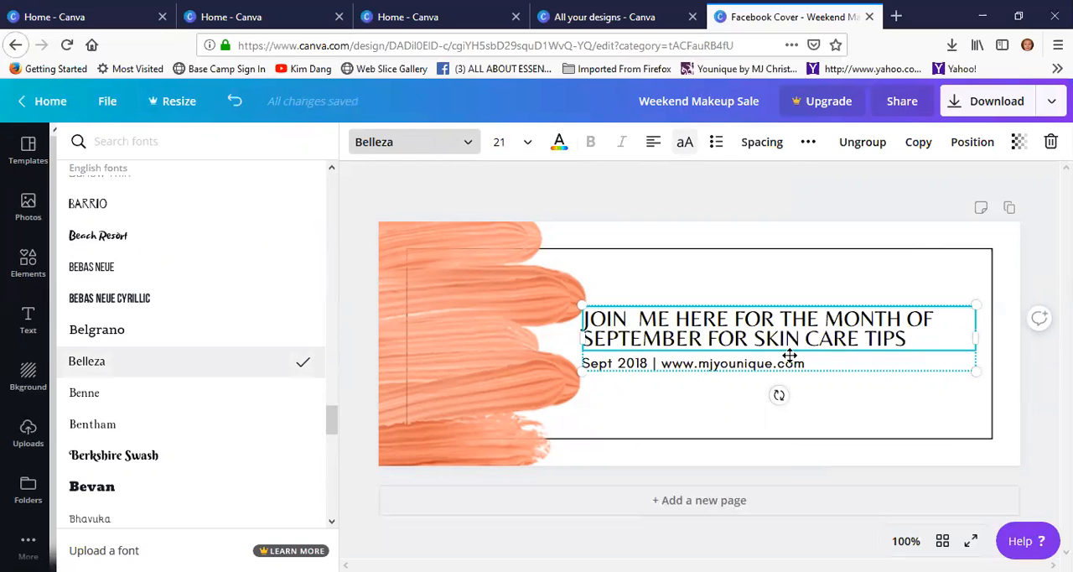
left_click(810, 362)
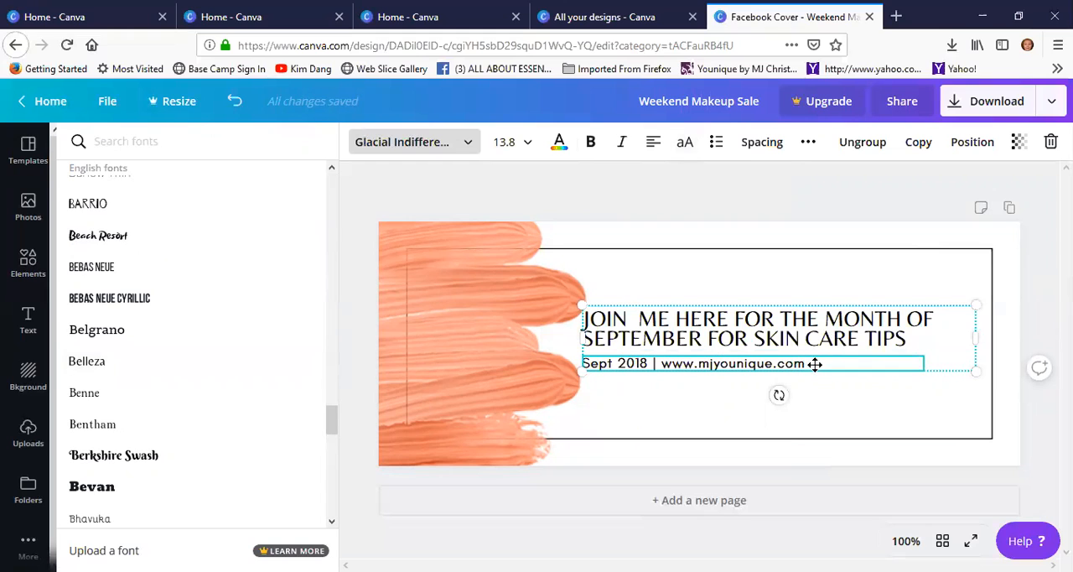
left_click_drag(814, 369, 815, 389)
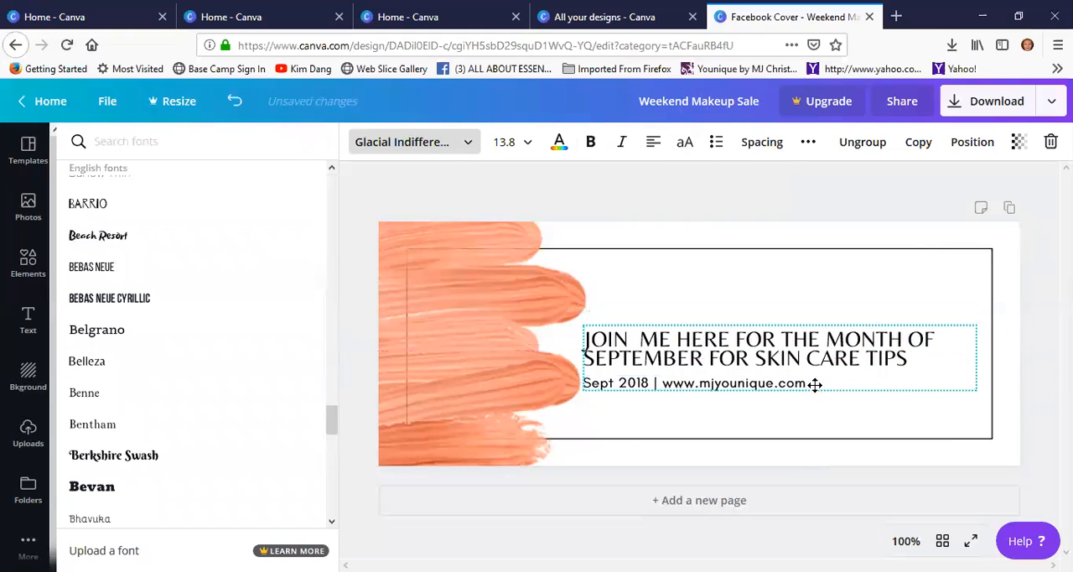
left_click(805, 304)
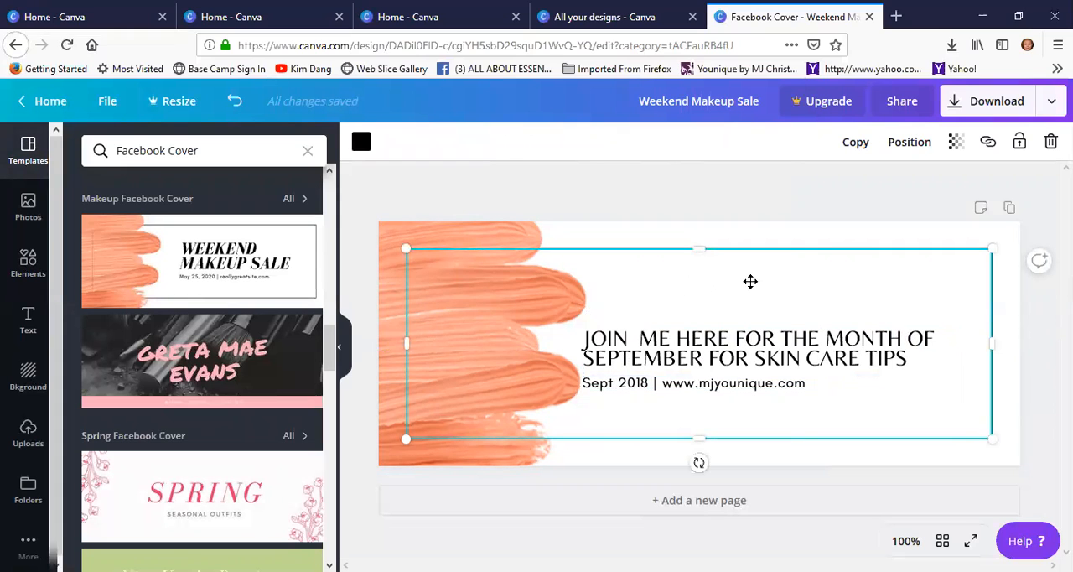
Browse the design elements and open the Health, Beauty and Fashion collection
left_click(20, 264)
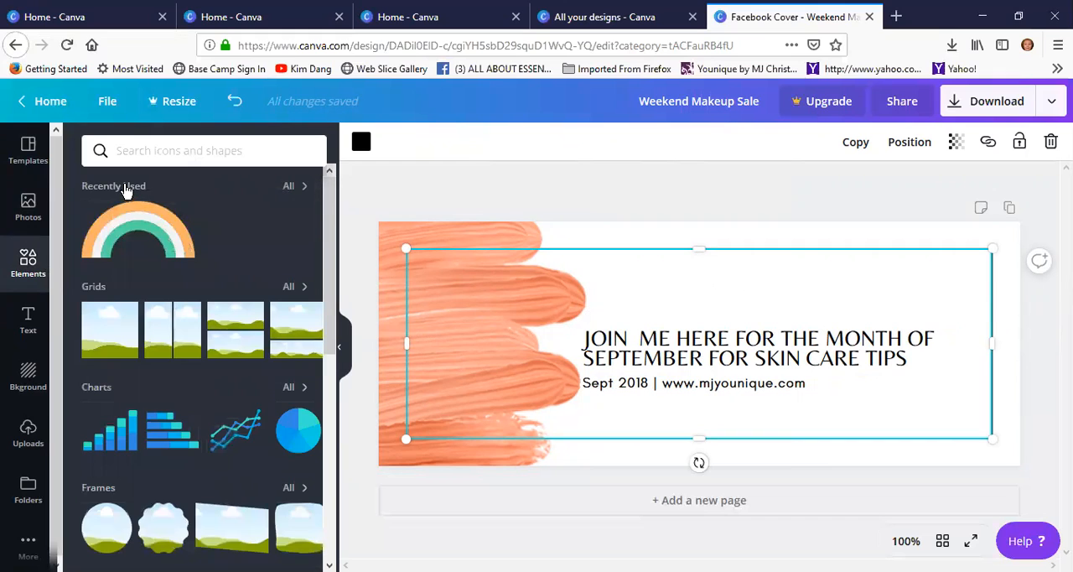
scroll(125, 376, "down", 4)
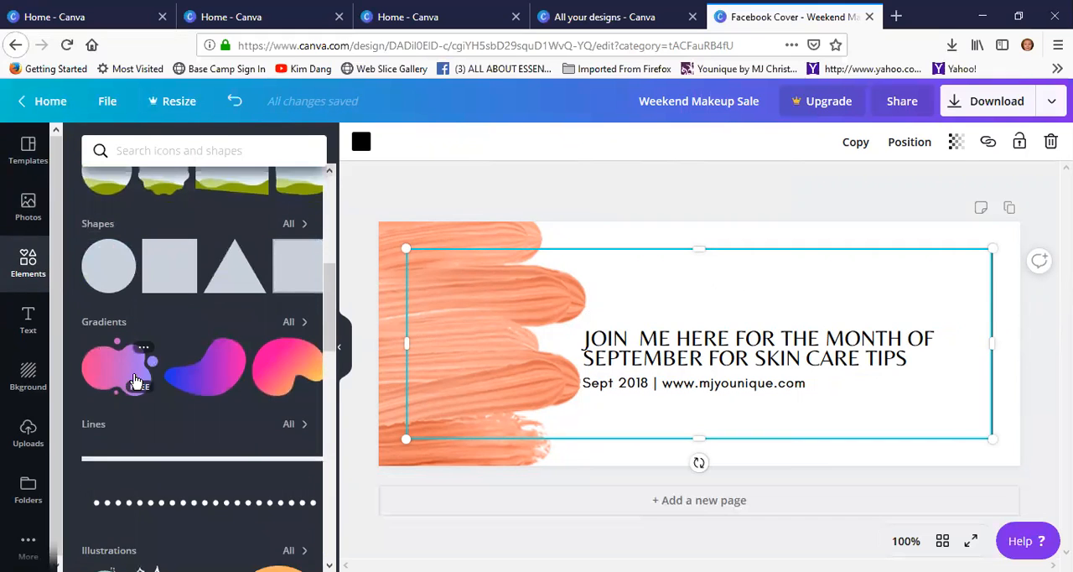
scroll(137, 378, "down", 5)
scroll(146, 381, "down", 2)
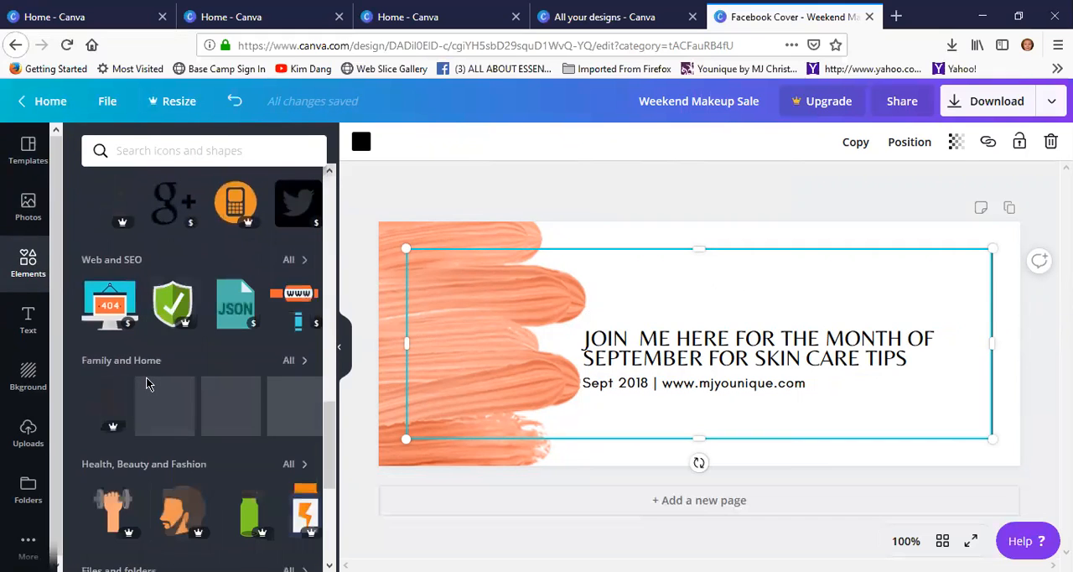
scroll(146, 383, "down", 5)
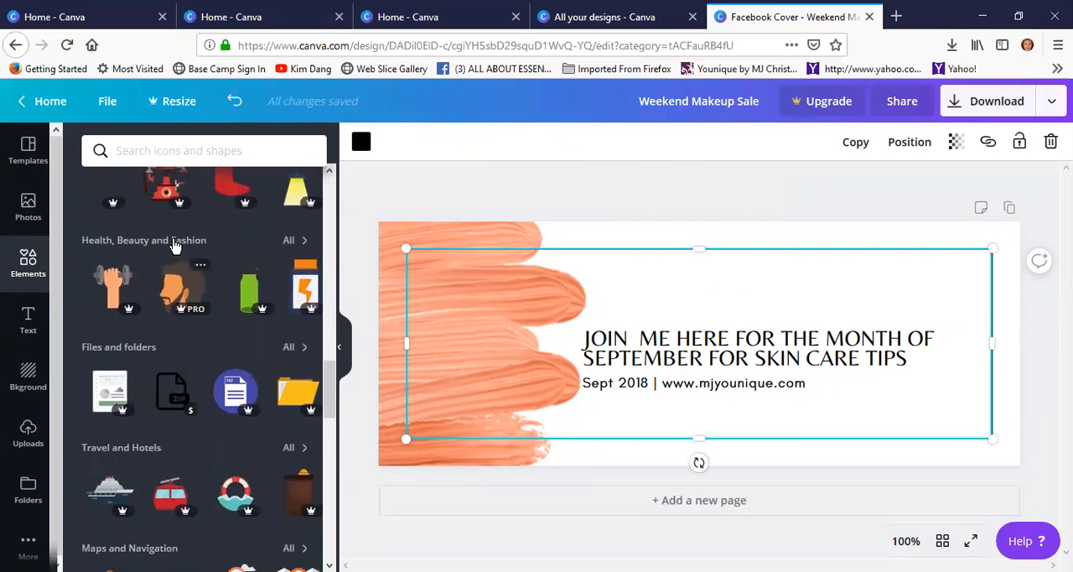
left_click(174, 243)
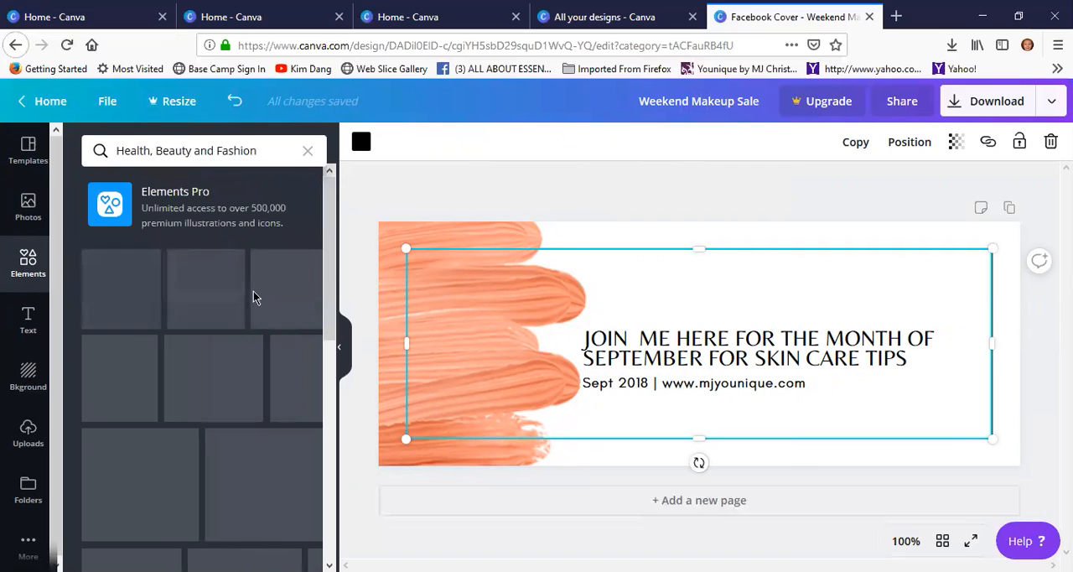
Examine the makeup and skin care illustrations in the collection and which of them are Pro or premium
scroll(246, 361, "down", 10)
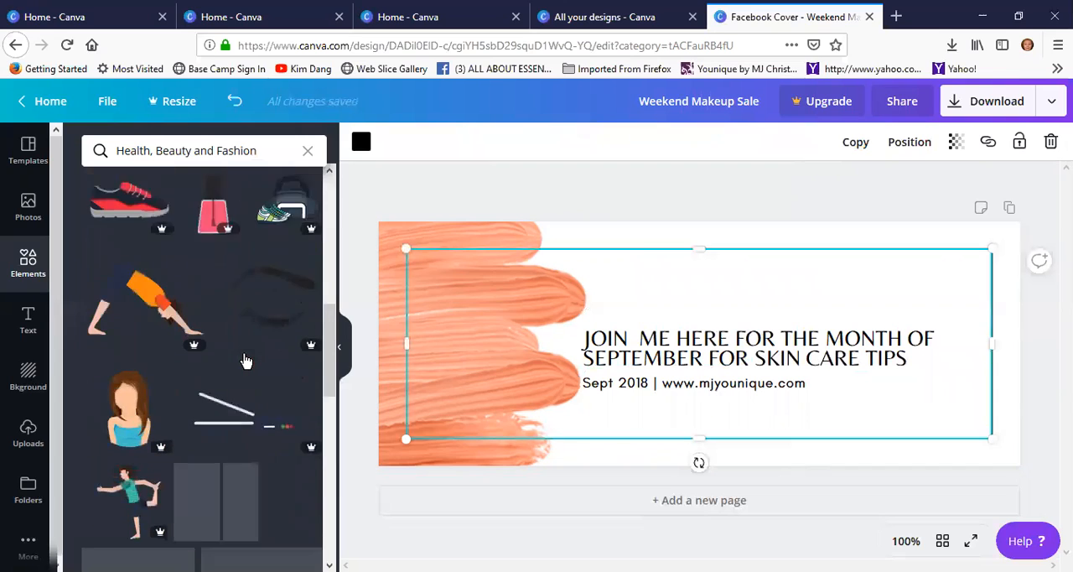
scroll(251, 335, "up", 3)
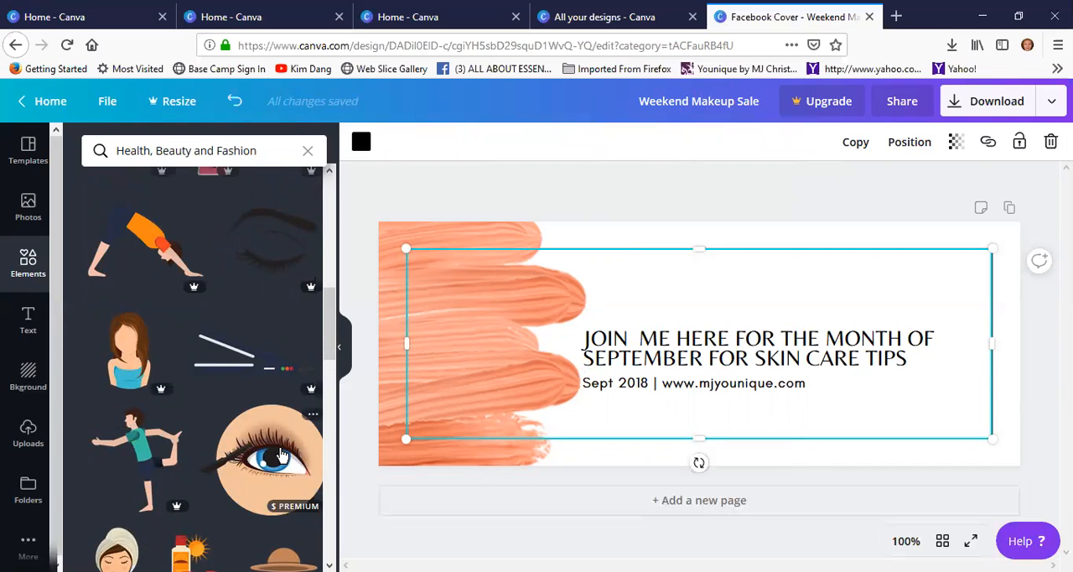
scroll(281, 455, "down", 5)
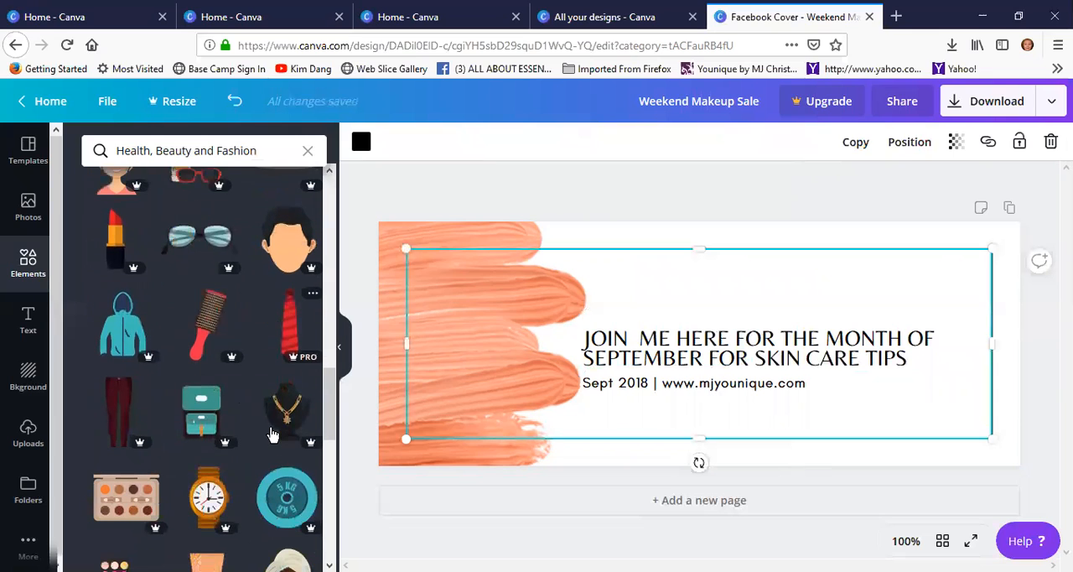
scroll(215, 342, "down", 5)
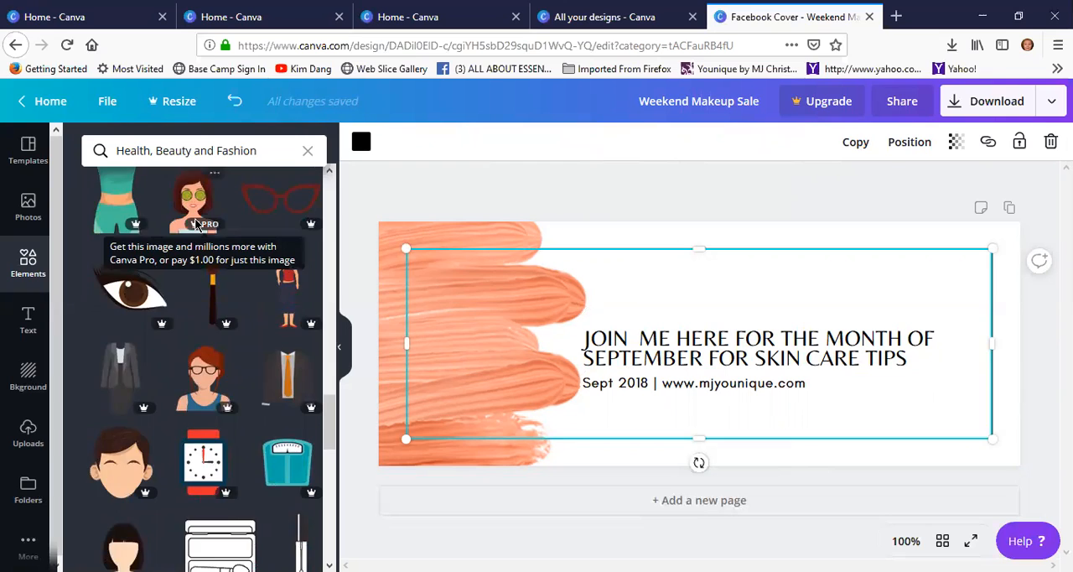
scroll(210, 335, "up", 3)
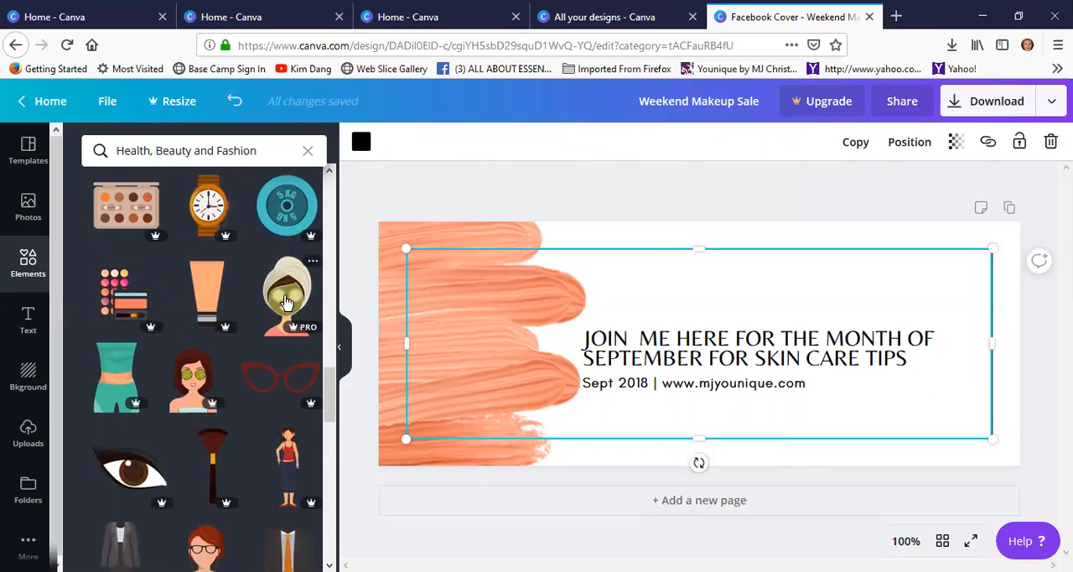
scroll(286, 306, "down", 5)
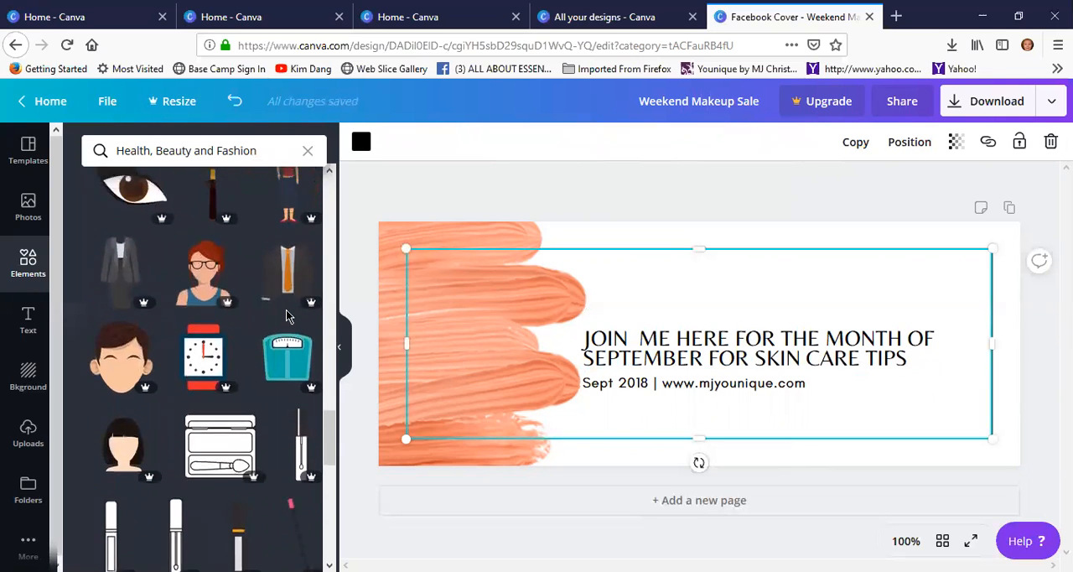
scroll(143, 264, "up", 3)
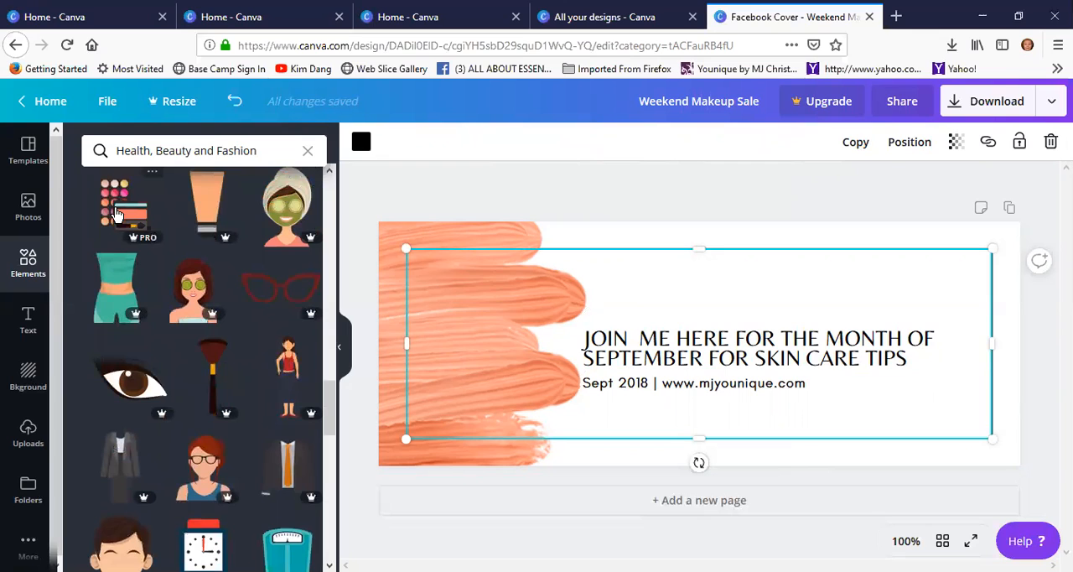
scroll(247, 344, "down", 10)
scroll(248, 352, "down", 10)
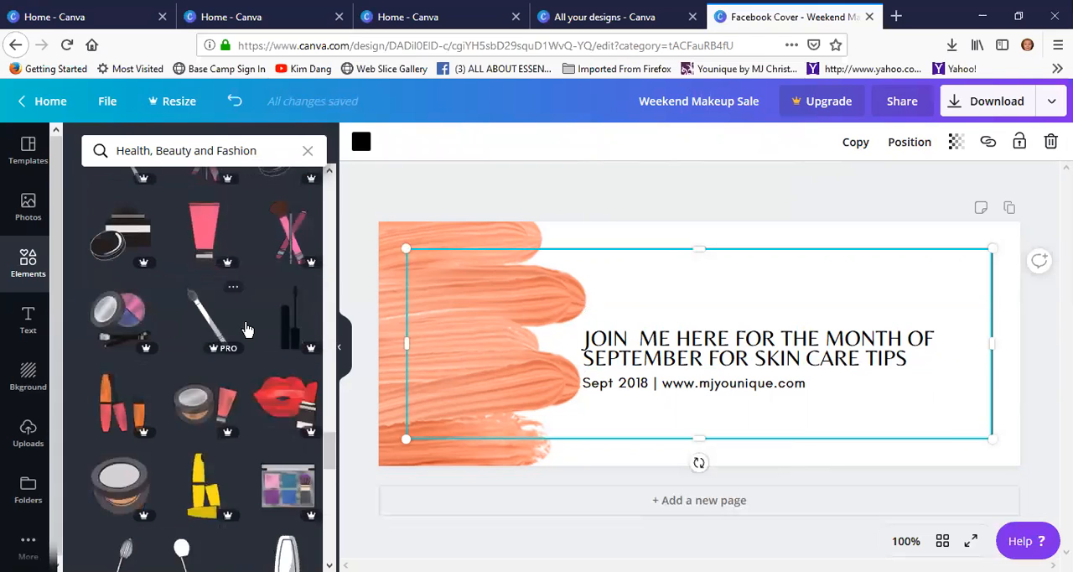
scroll(248, 329, "down", 10)
scroll(246, 328, "down", 8)
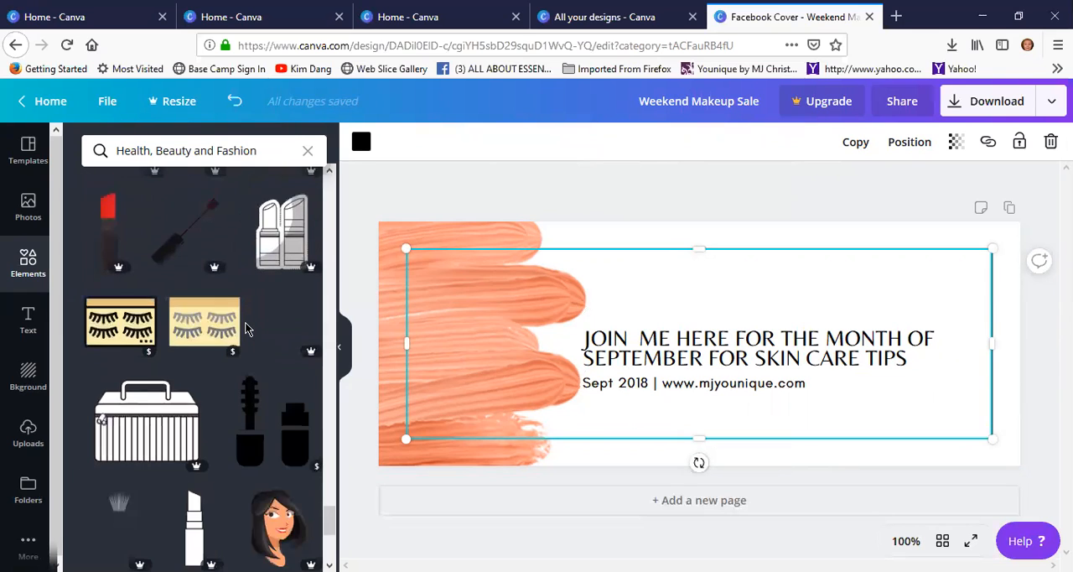
scroll(247, 328, "down", 3)
scroll(247, 329, "down", 10)
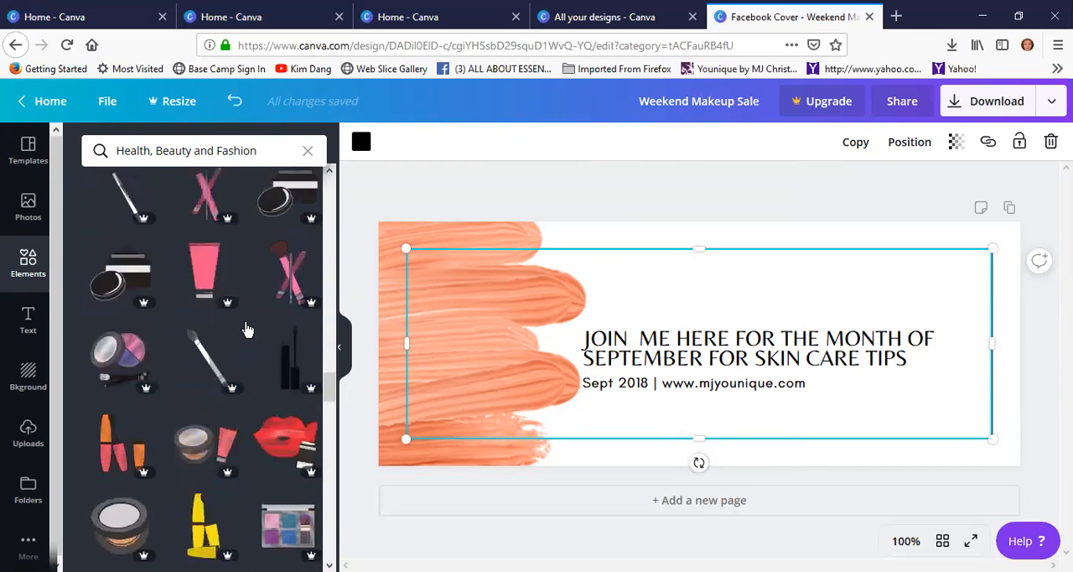
scroll(290, 294, "up", 10)
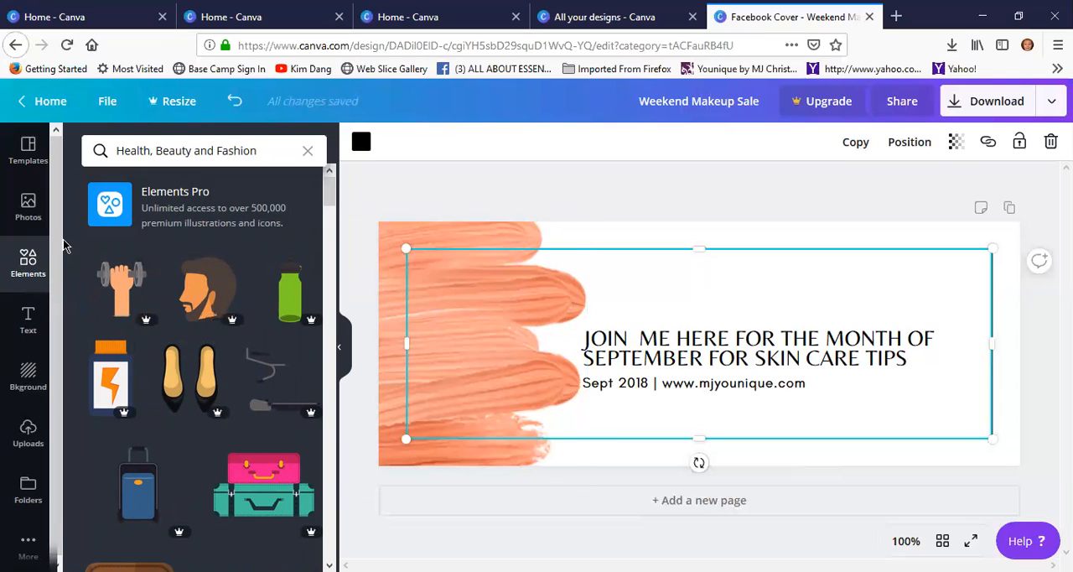
Look over the text styles and stock photos, and open the uploaded images
left_click(25, 325)
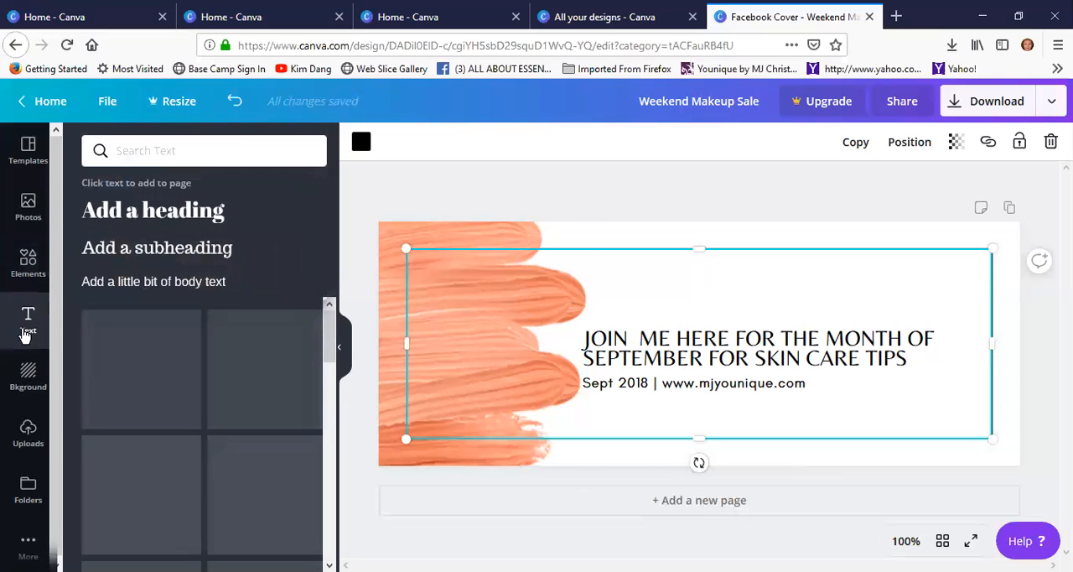
left_click(27, 267)
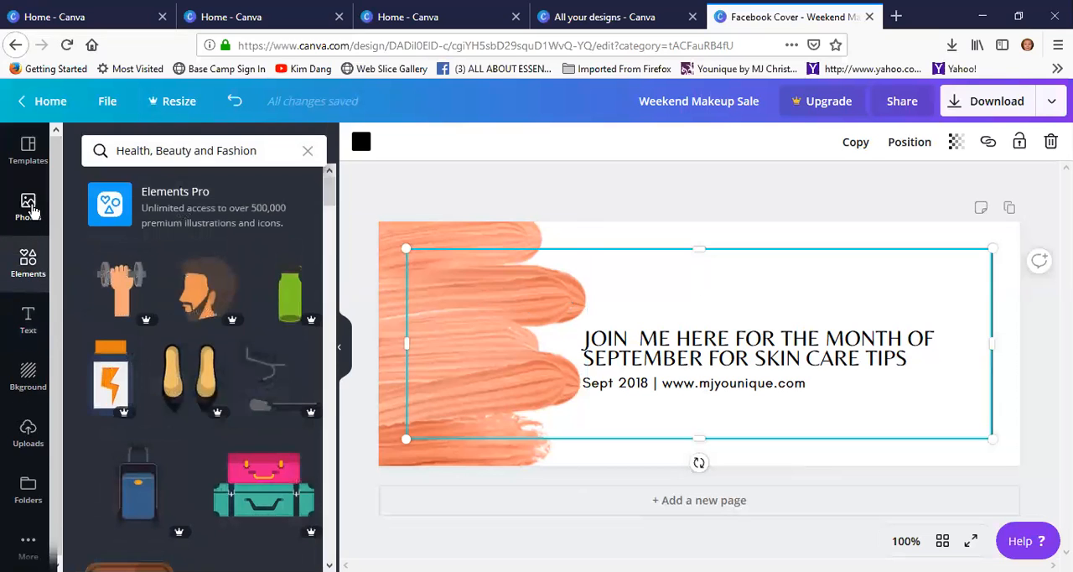
left_click(28, 205)
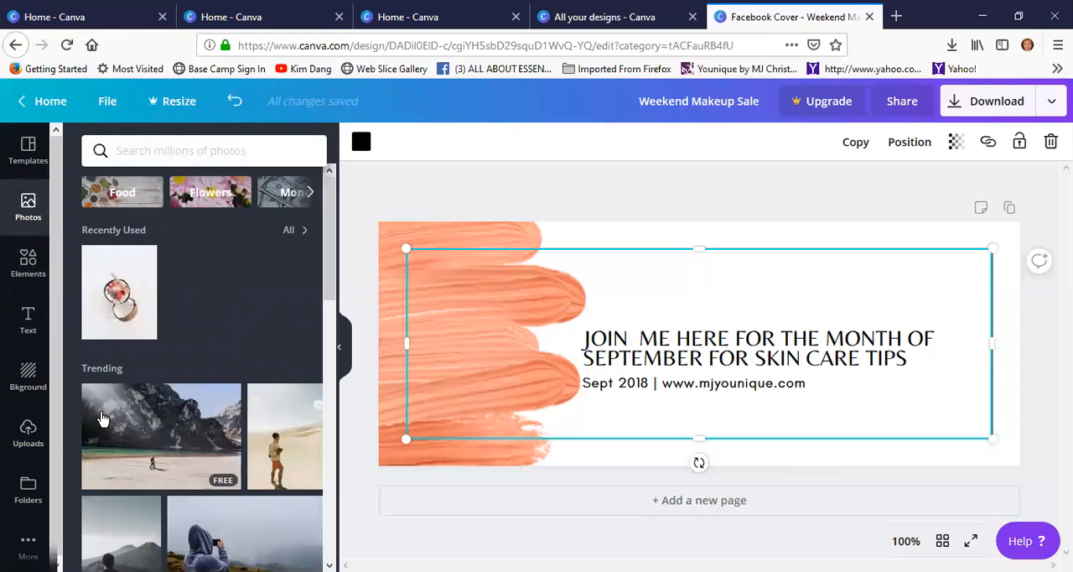
left_click(27, 431)
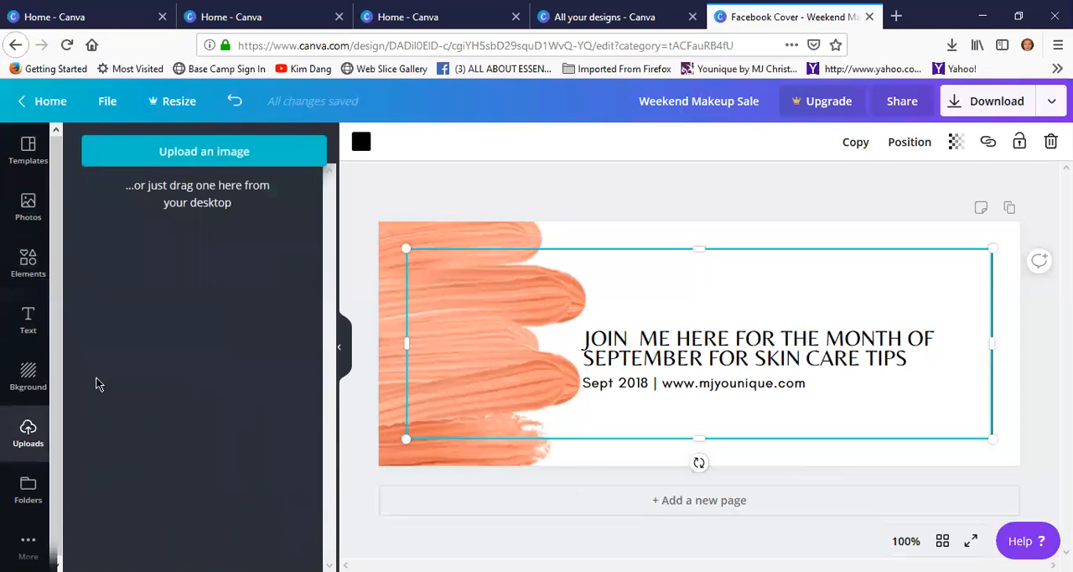
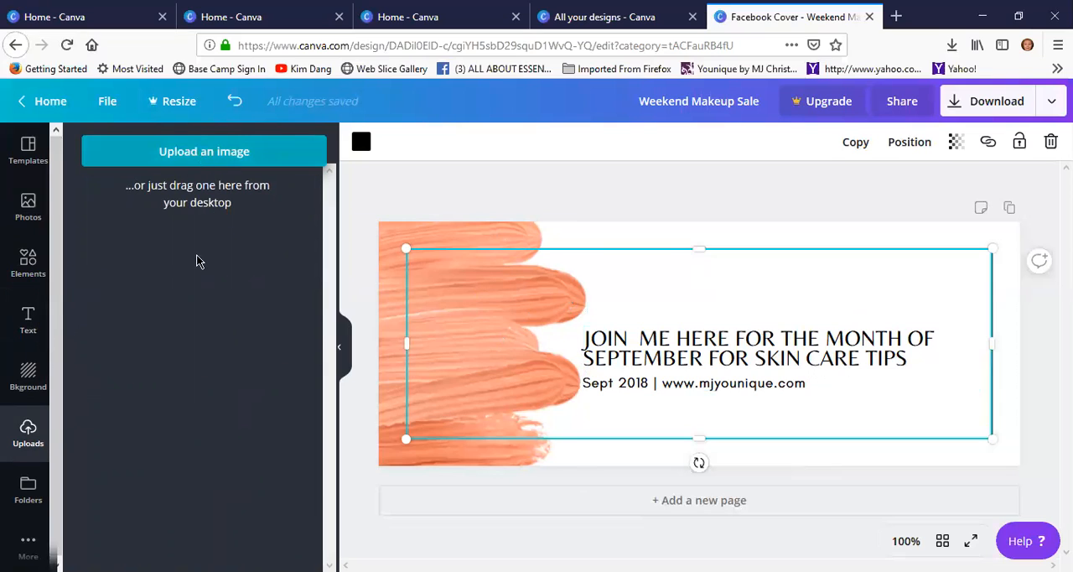
Upload the green MJ logo image from the computer's Documents folder
left_click(186, 157)
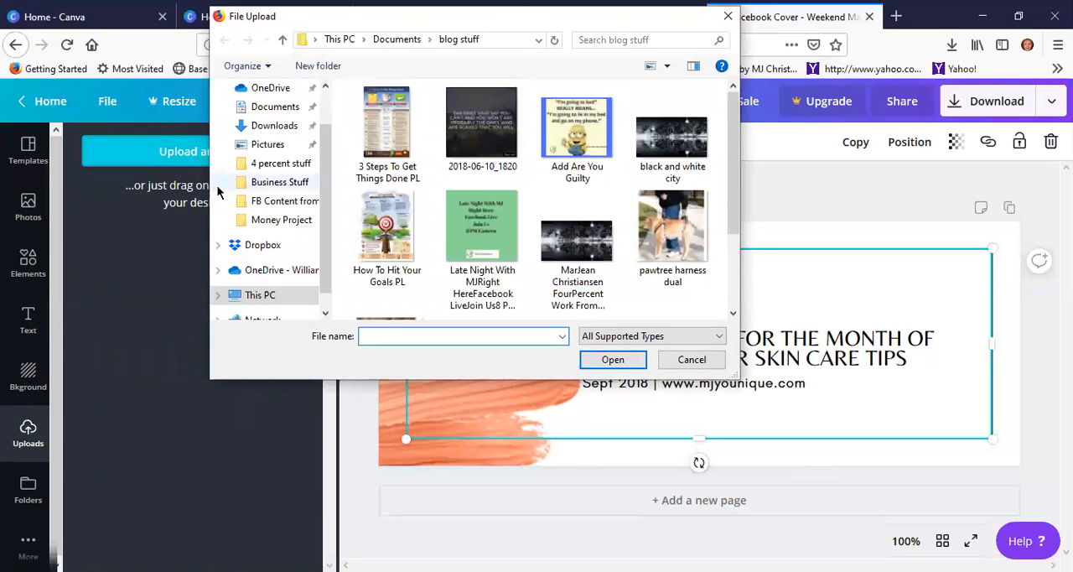
scroll(517, 267, "down", 2)
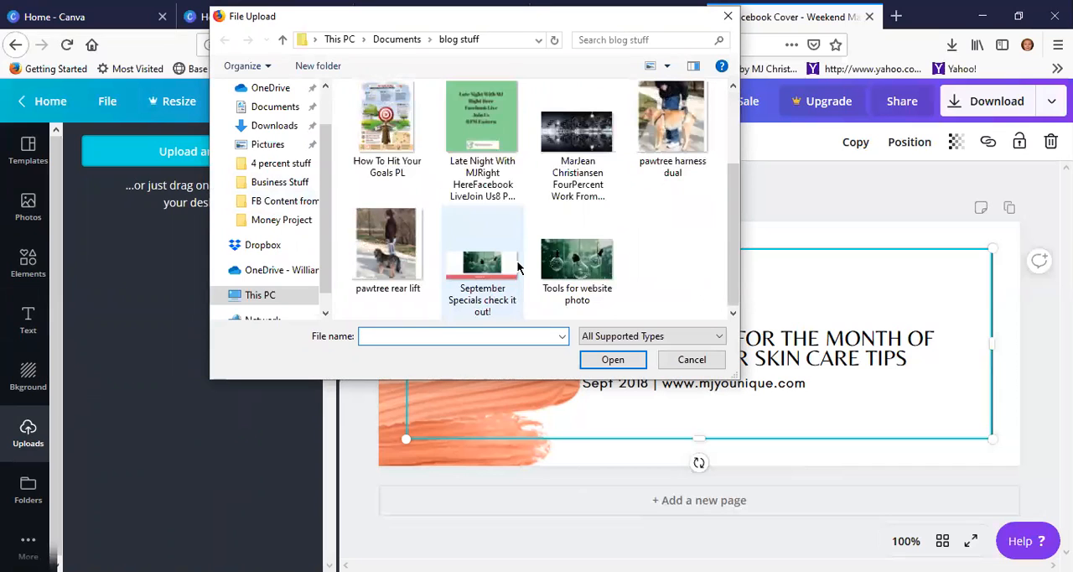
scroll(511, 252, "up", 3)
left_click(277, 107)
scroll(535, 210, "down", 8)
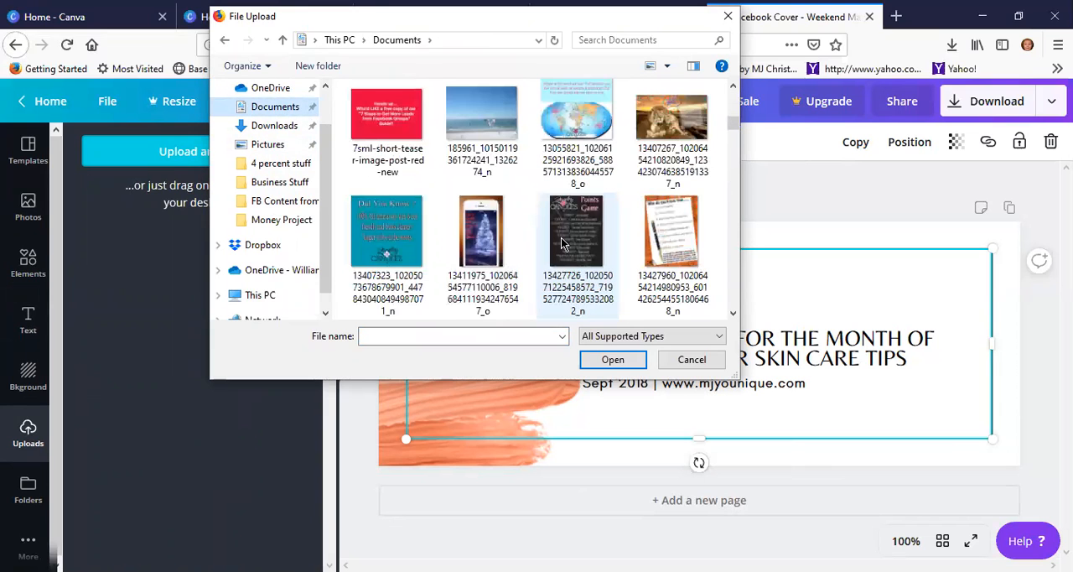
scroll(562, 243, "down", 3)
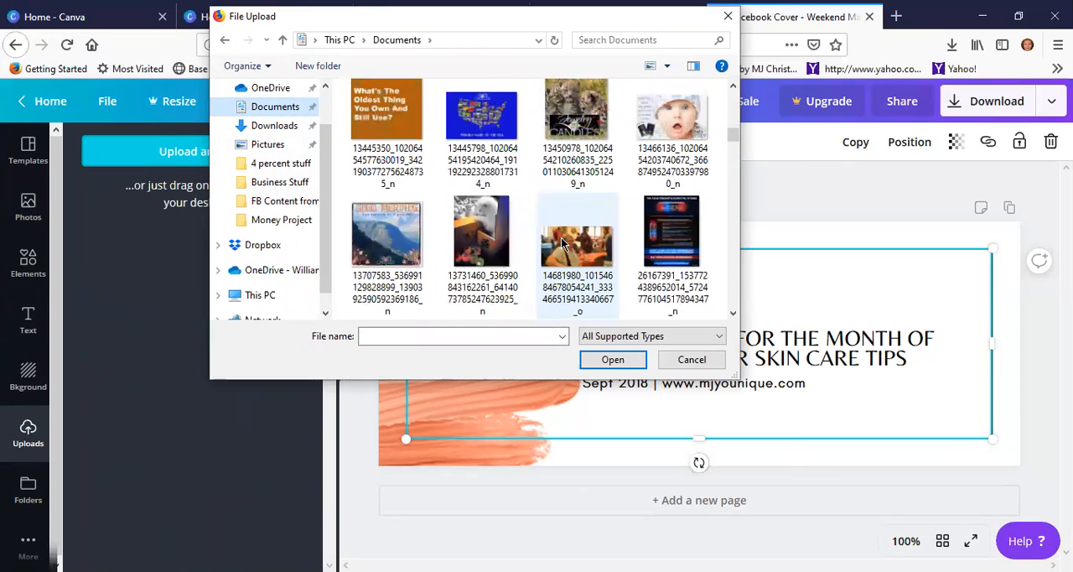
scroll(567, 248, "down", 3)
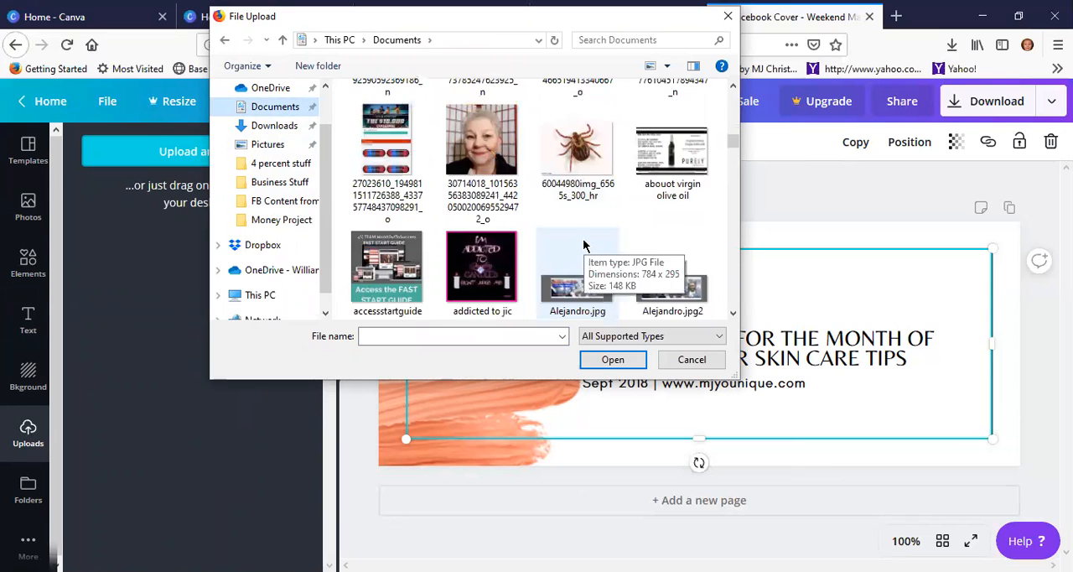
scroll(584, 250, "down", 3)
scroll(585, 243, "down", 5)
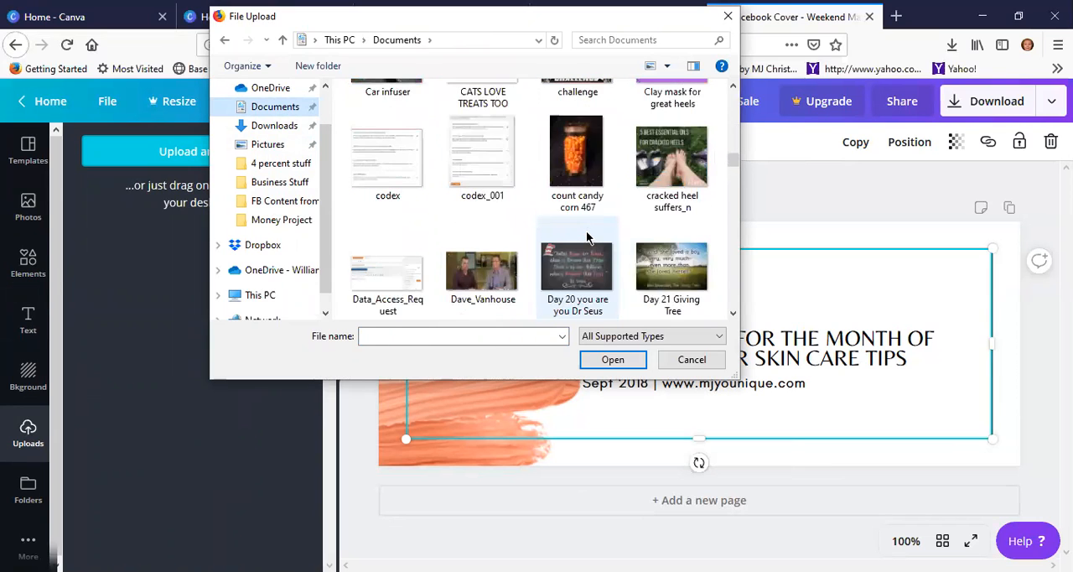
scroll(586, 241, "down", 8)
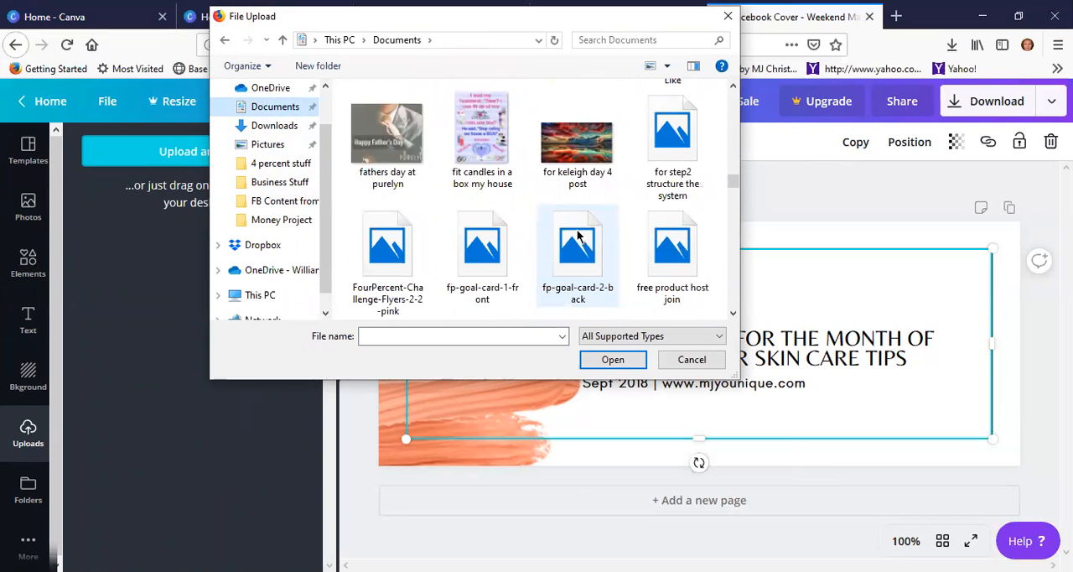
scroll(523, 221, "down", 5)
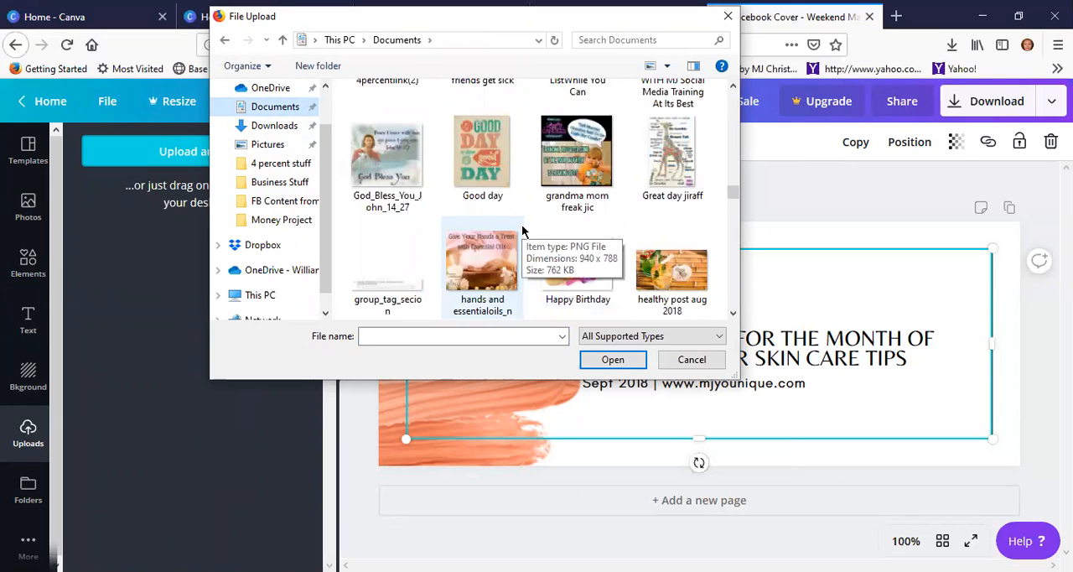
scroll(523, 233, "down", 5)
scroll(525, 226, "down", 5)
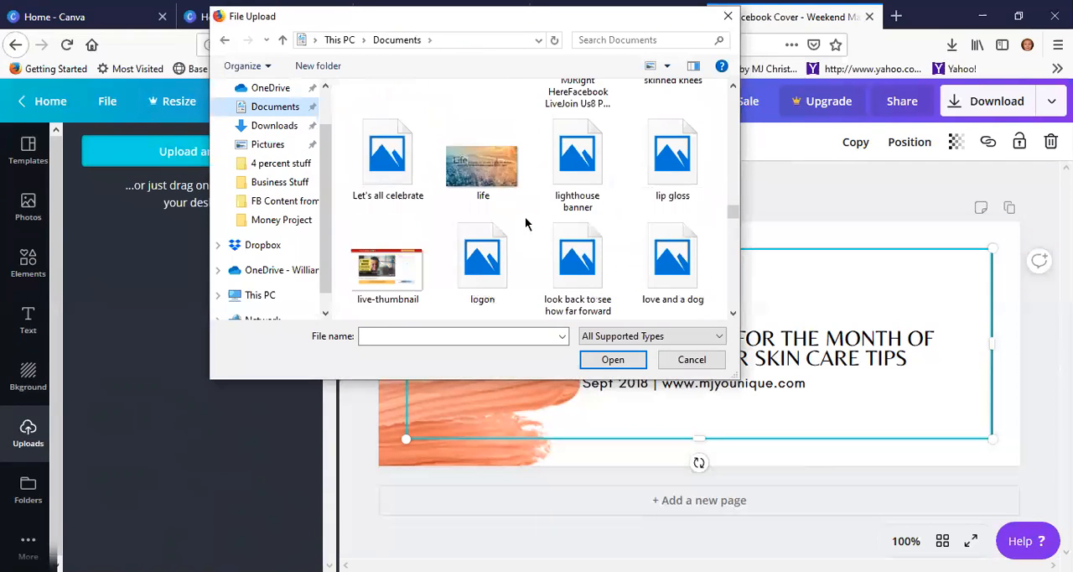
scroll(523, 214, "down", 10)
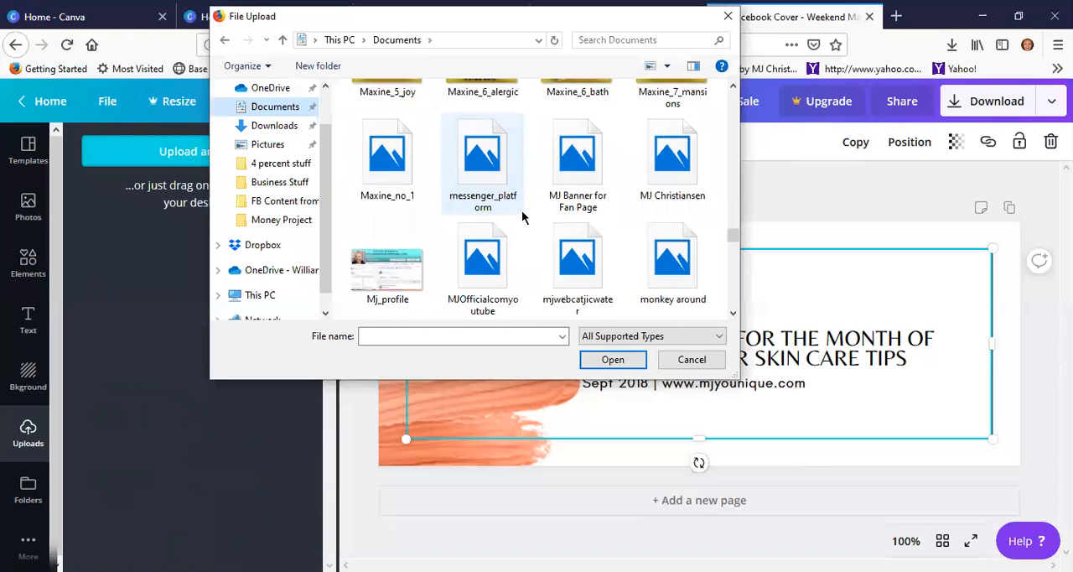
scroll(520, 211, "up", 3)
left_click(367, 119)
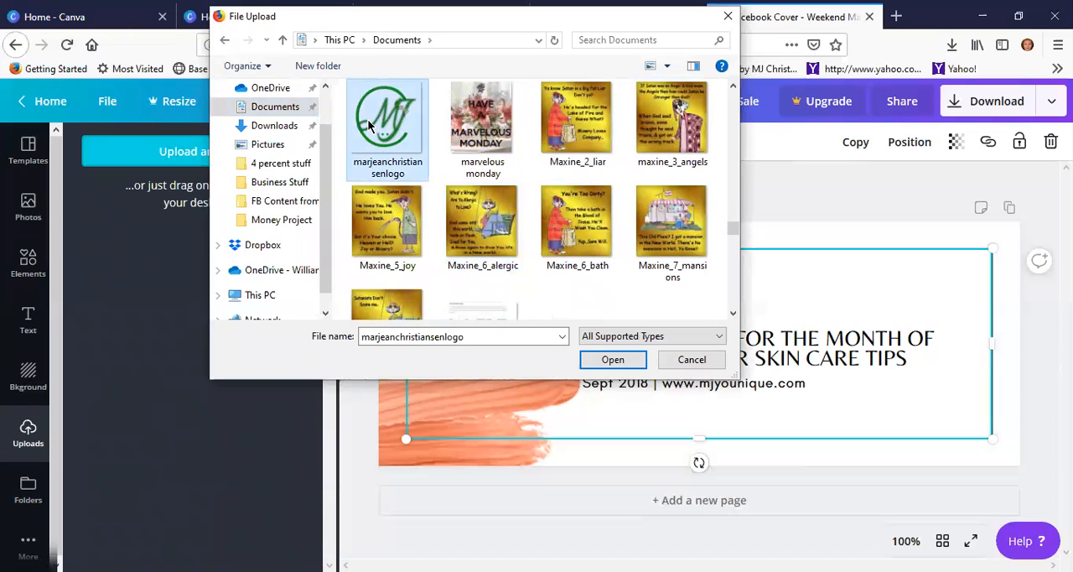
left_click(608, 358)
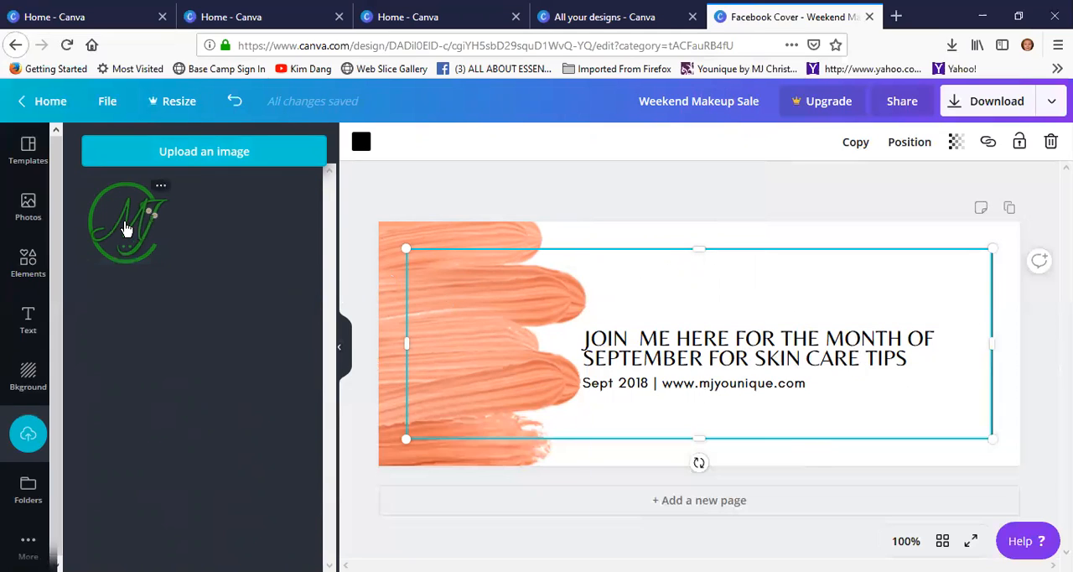
Place the uploaded MJ logo on the cover and shrink it to a small mark below the date line
left_click_drag(134, 222, 664, 305)
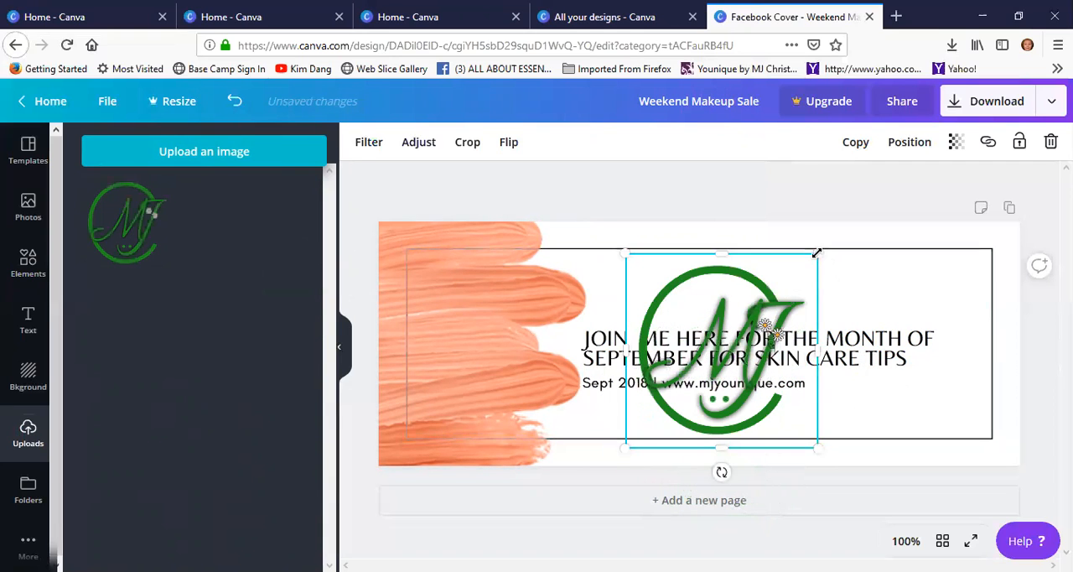
left_click_drag(817, 252, 662, 408)
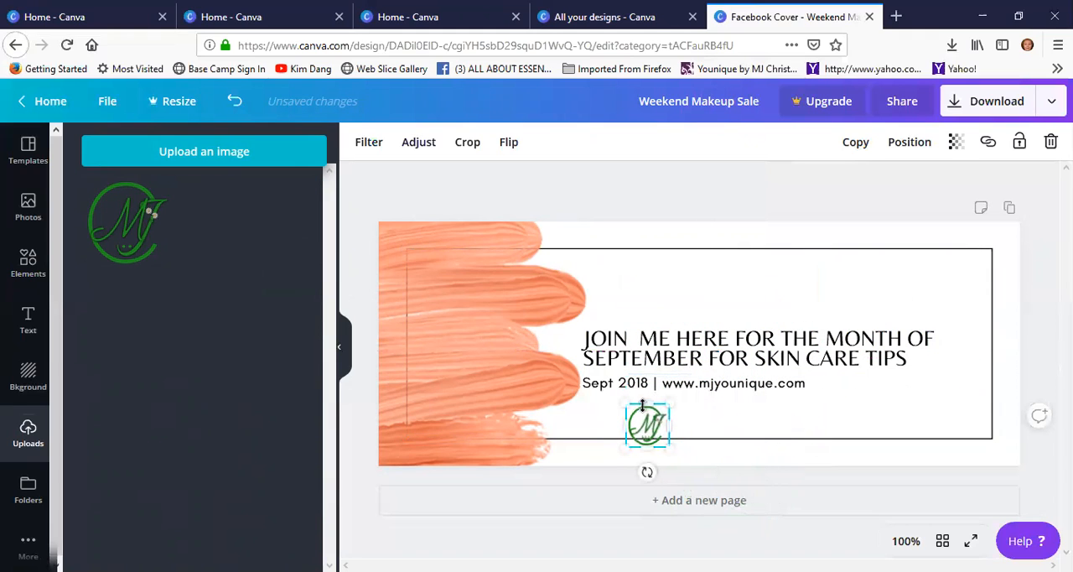
left_click(673, 409)
mouse_move(642, 401)
left_mouse_down()
mouse_move(704, 402)
mouse_move(637, 402)
left_mouse_up()
left_click(637, 417)
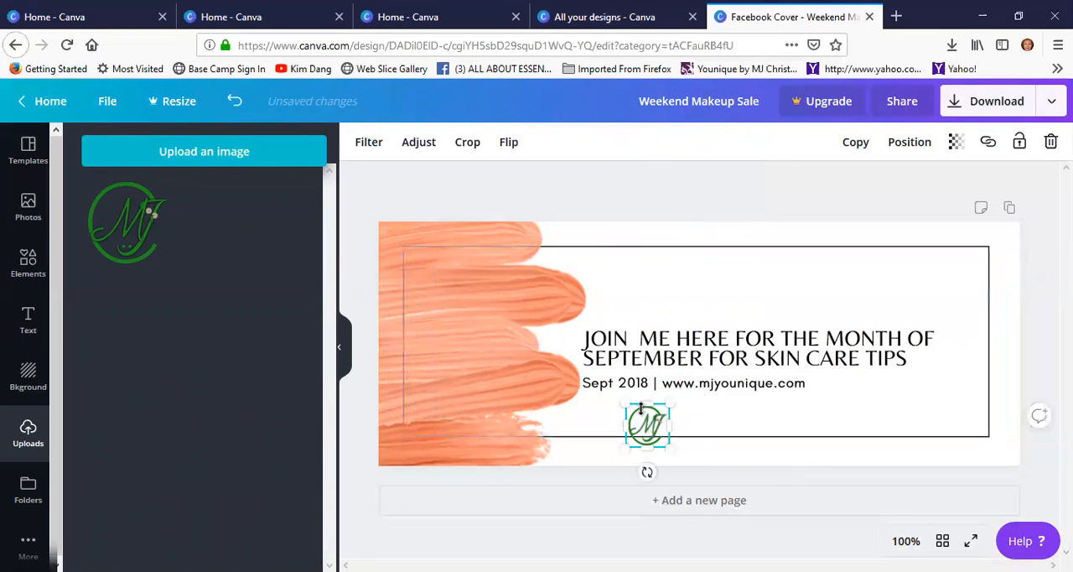
Move the small MJ logo to just beneath the website address, inside the black frame
left_click_drag(658, 417, 747, 405)
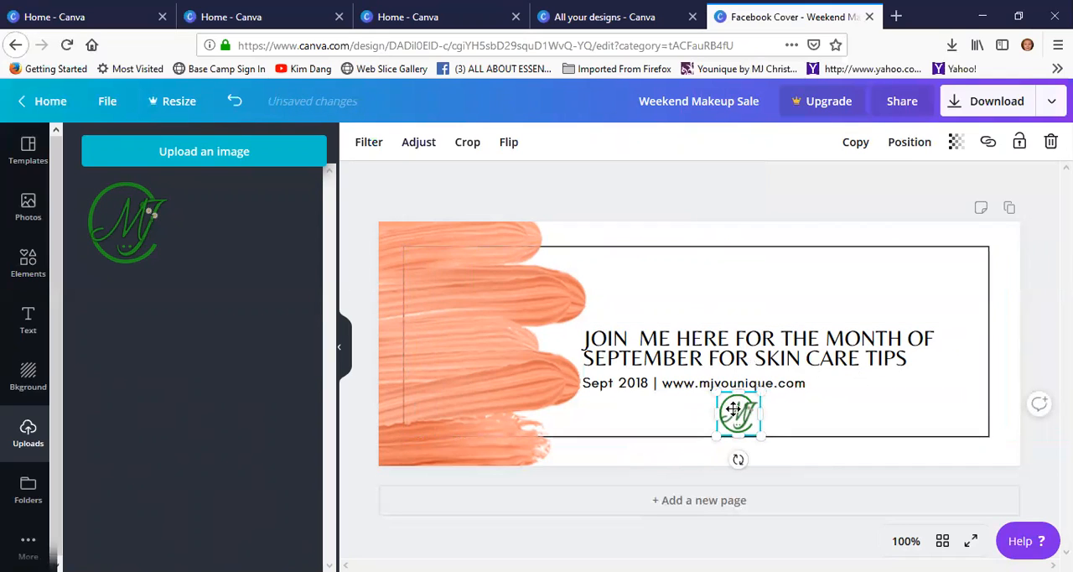
left_click_drag(735, 410, 742, 410)
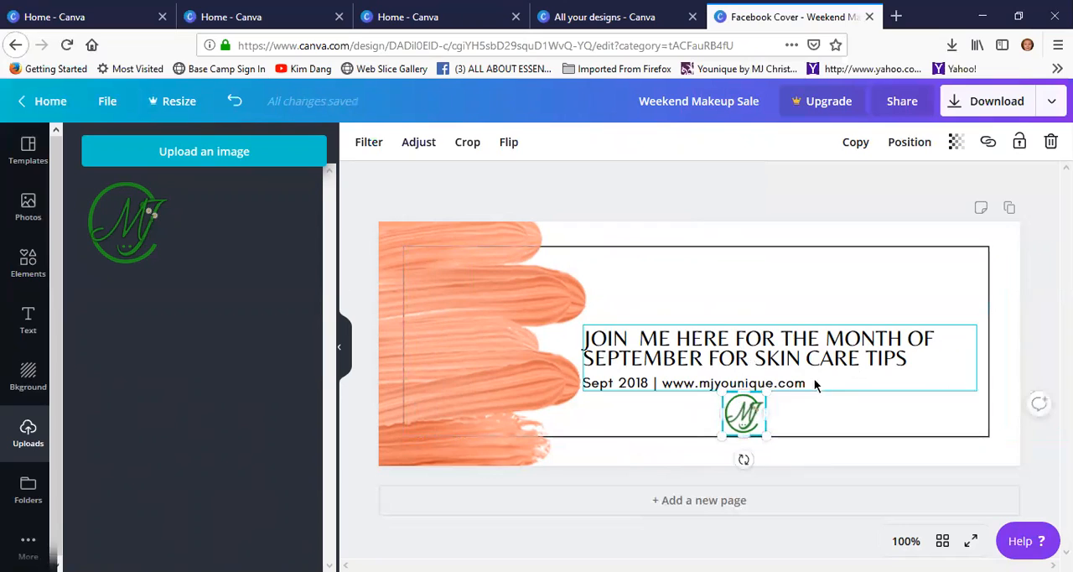
left_click(797, 257)
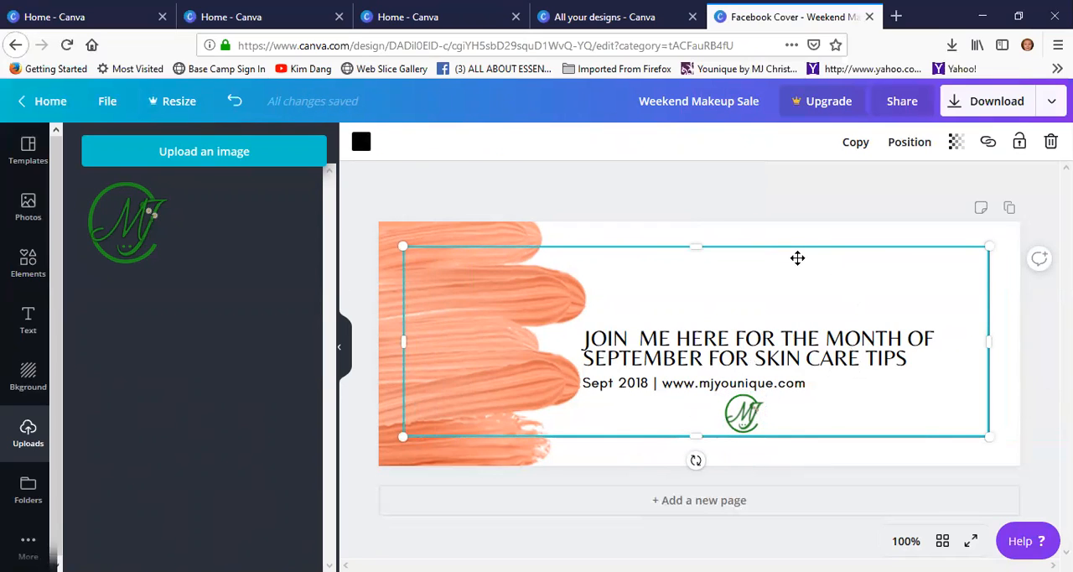
Download the cover as a PNG, save the file to the computer and dismiss the Canva Pro trial offer
left_click(985, 102)
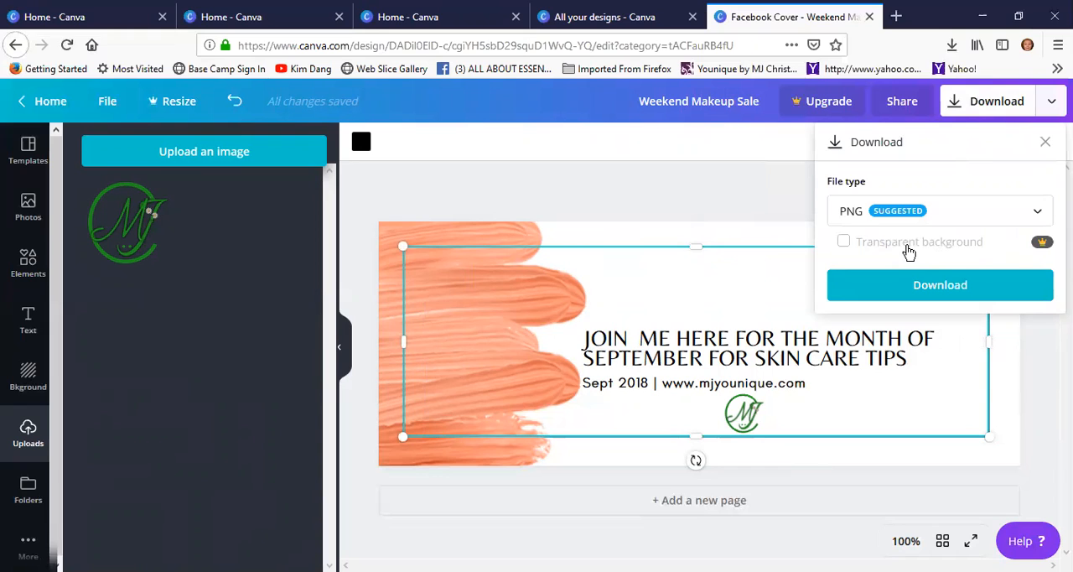
left_click(928, 290)
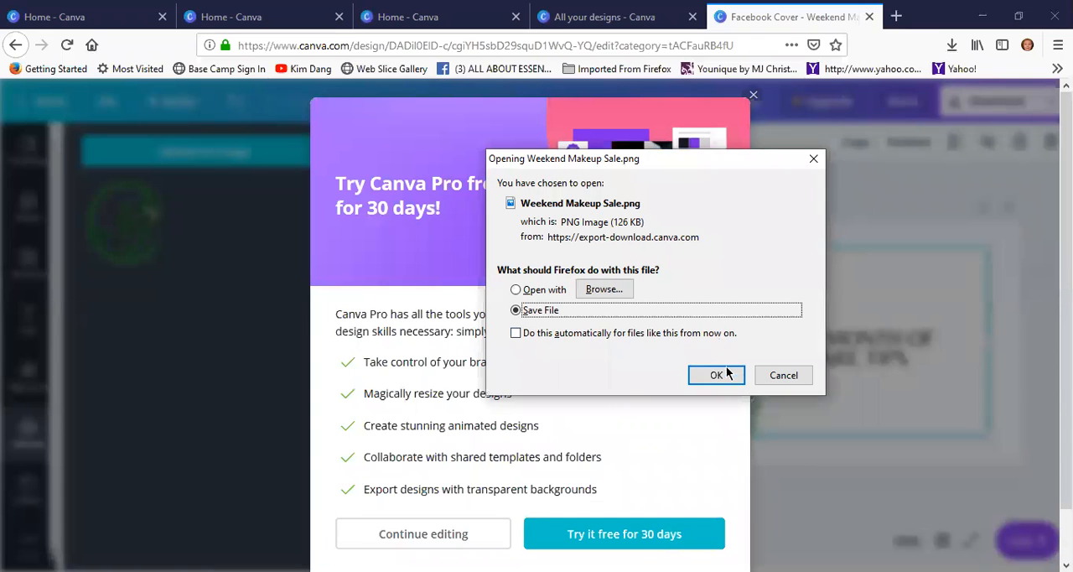
left_click(715, 375)
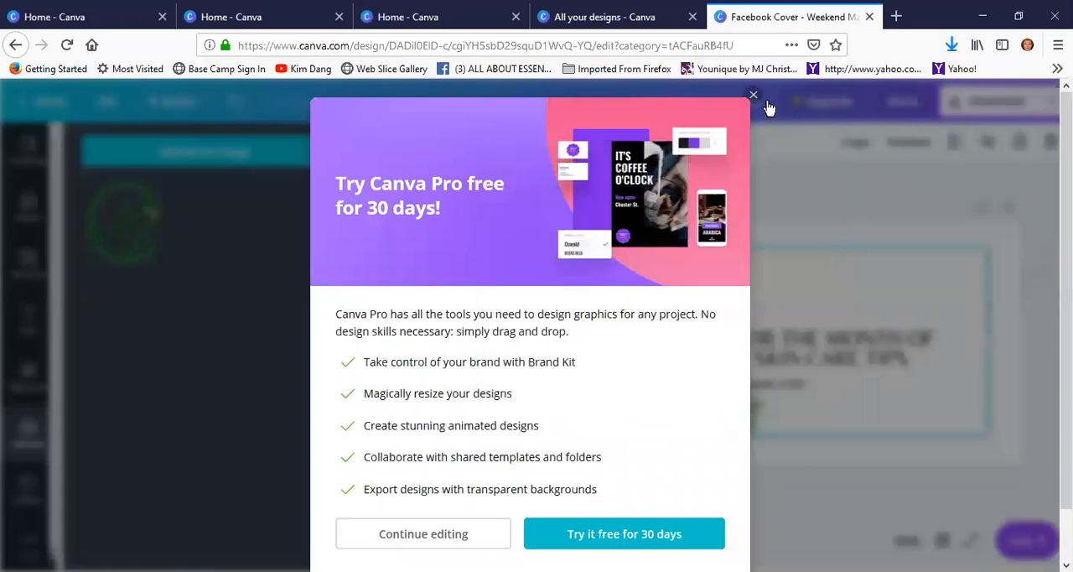
left_click(753, 95)
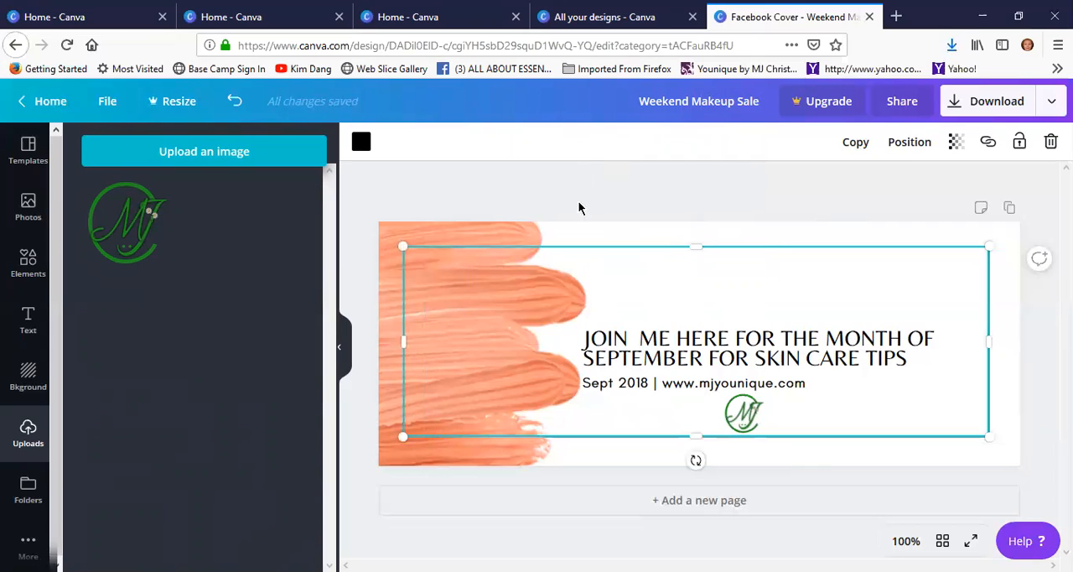
Look through the help section's fun tutorials and its guides to making engaging designs, then close the help
left_click(1039, 548)
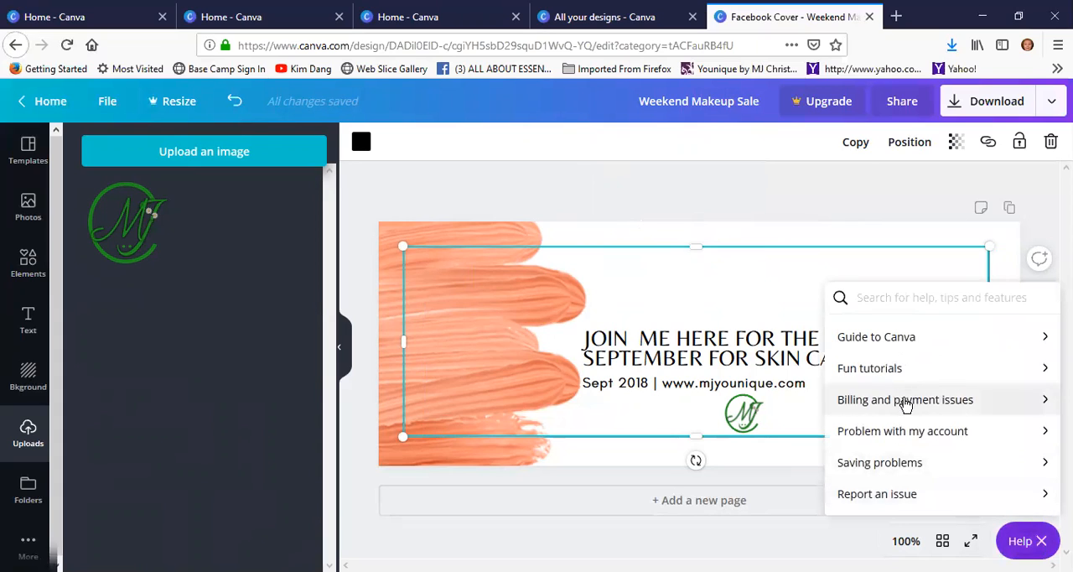
left_click(851, 369)
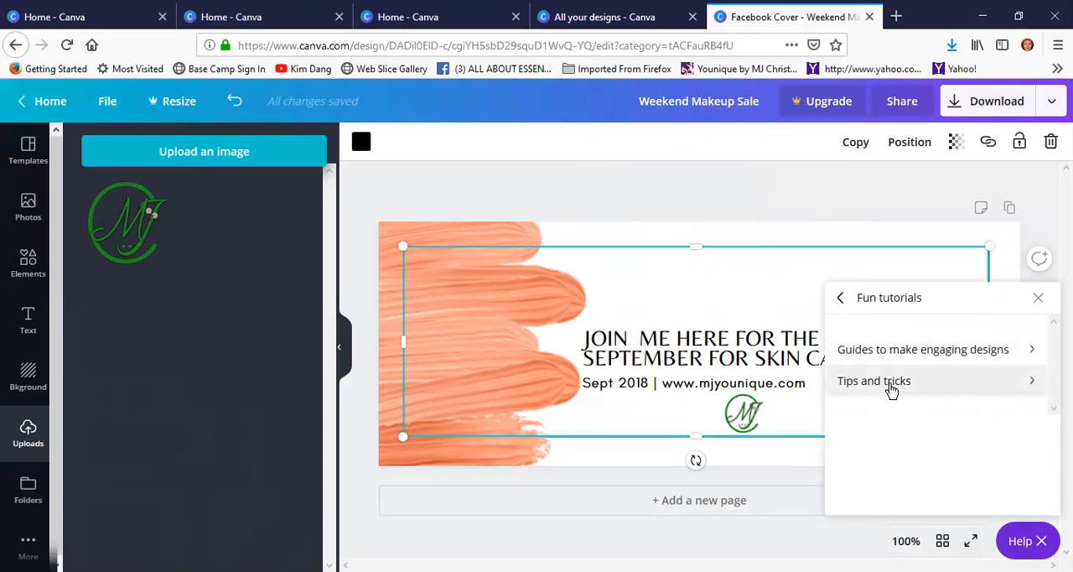
left_click(936, 350)
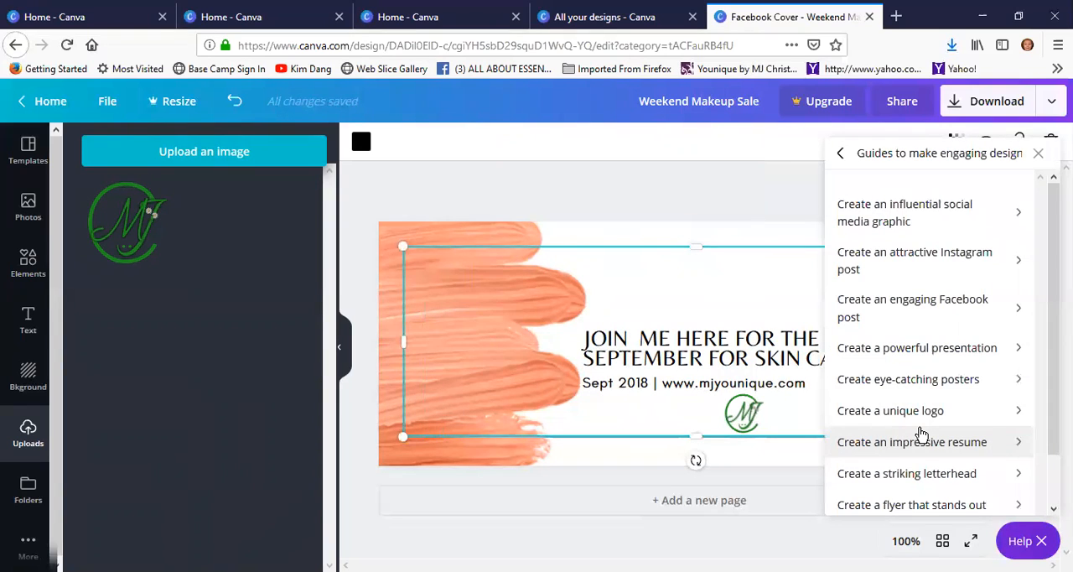
left_click(1037, 153)
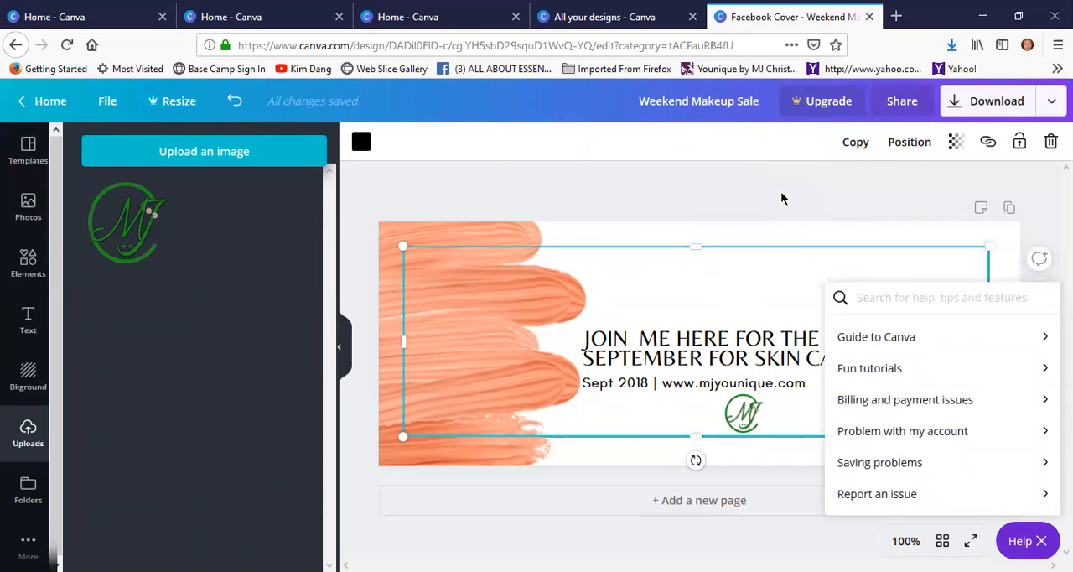
left_click(1039, 541)
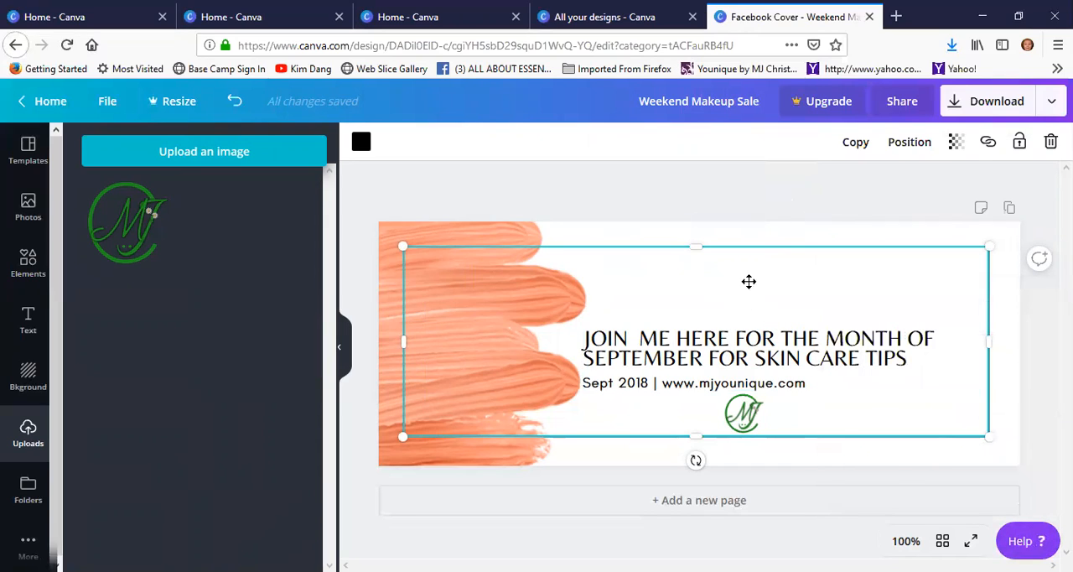